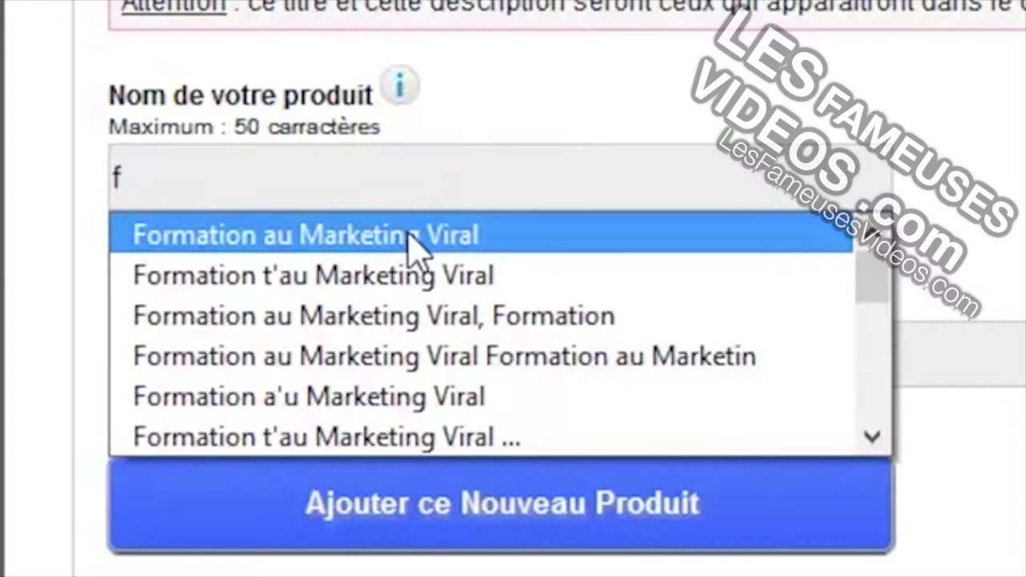
- Name the new product "Formation au Marketing Viral" and fill its description with the first suggested text about the 5-video, 3-audio training
click(411, 234)
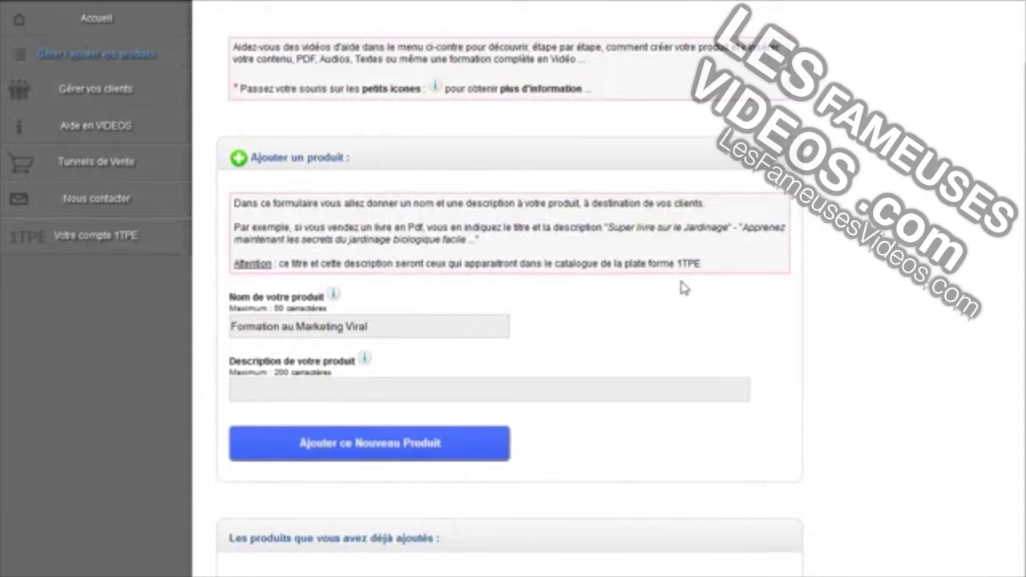
click(322, 392)
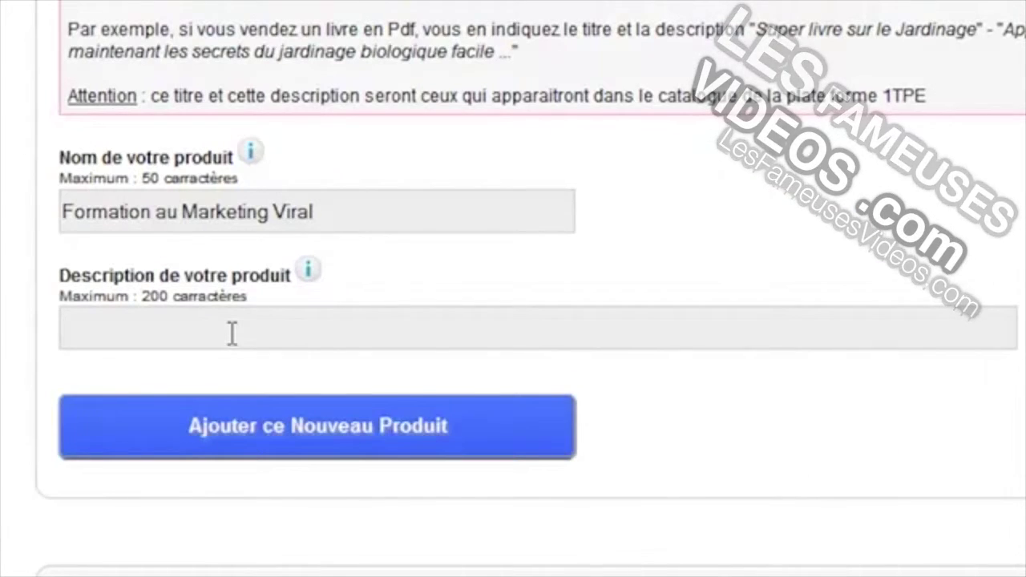
text(U)
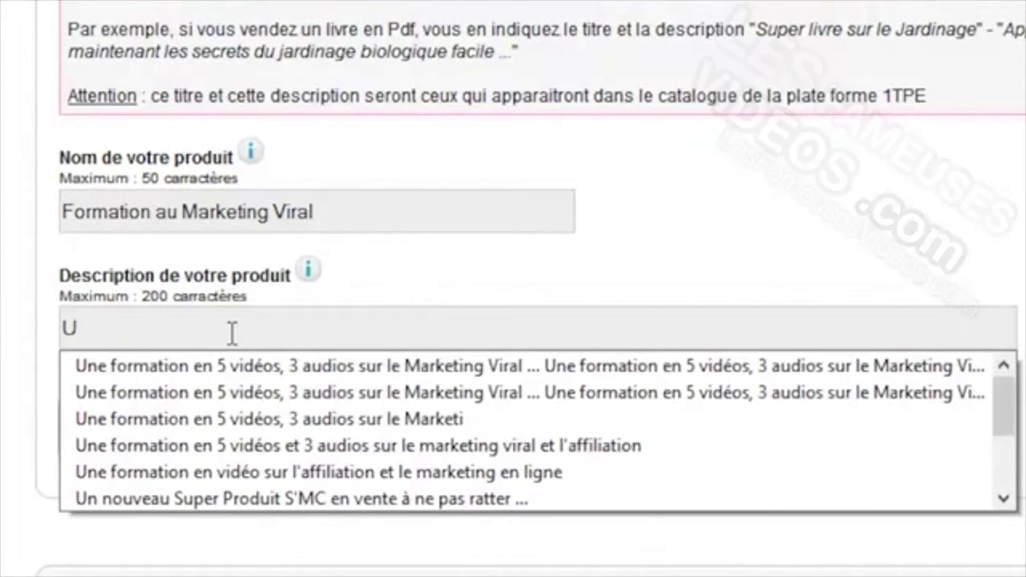
click(355, 411)
- Trim the repeated text so the description reads "Une formation en 5 vidéos, 3 audios sur le Marketing Viral ...", and add the product
drag(186, 328, 593, 327)
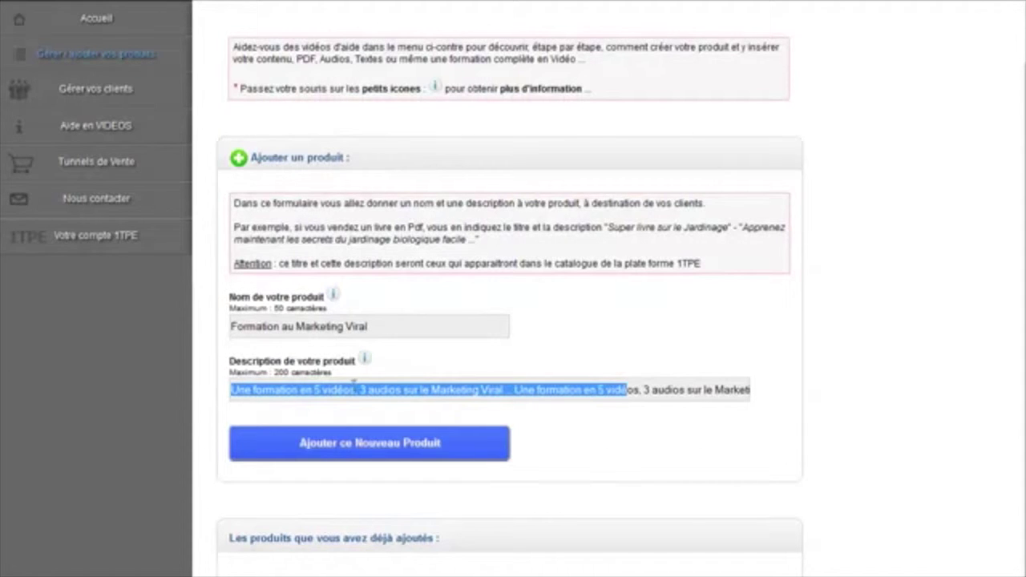
click(525, 387)
key(ctrl+Left)
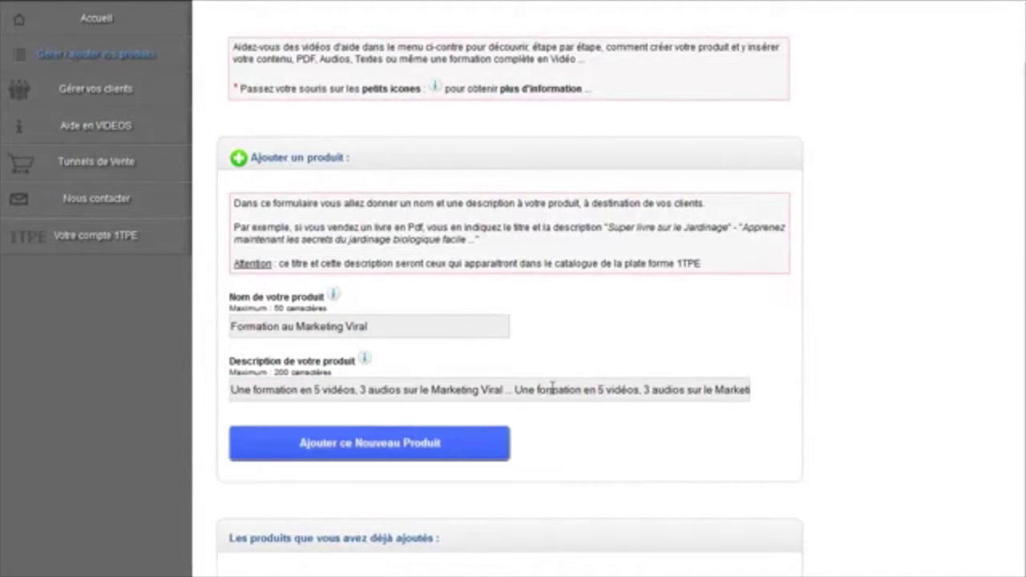
key(shift+End)
key(Delete)
click(999, 434)
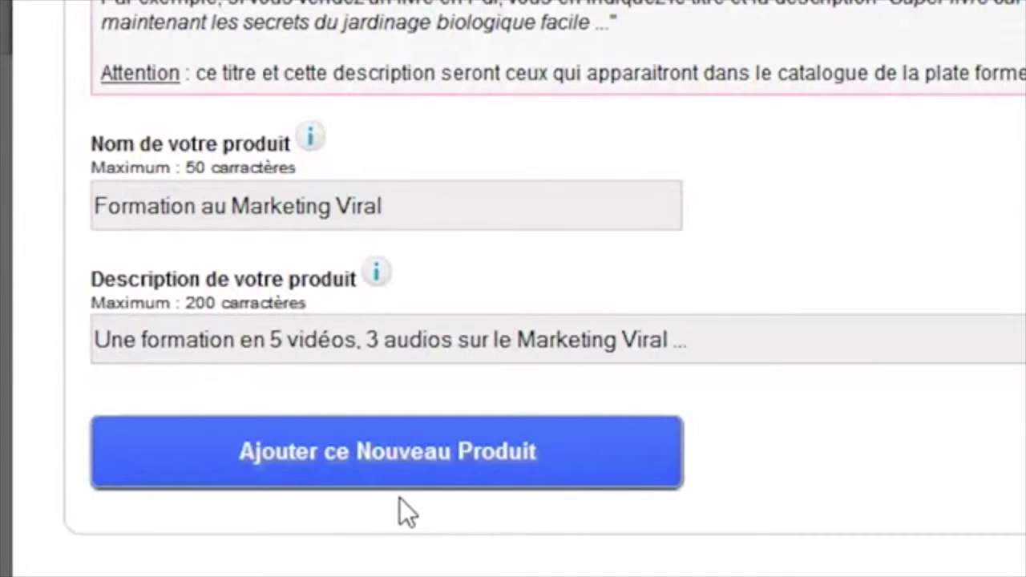
click(360, 469)
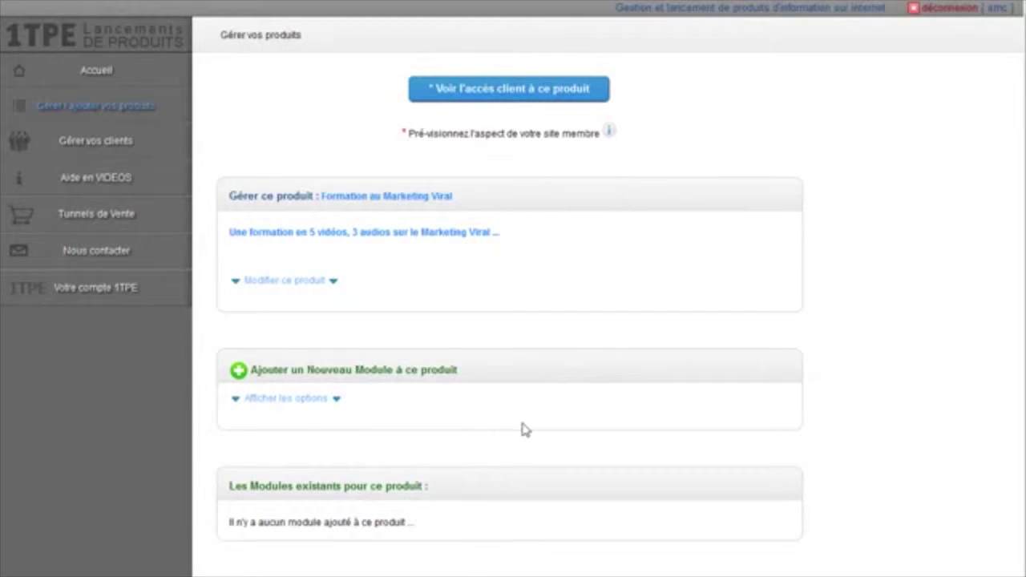
- Go to the list of added products and open the management page of Formation au Marketing Viral
click(101, 113)
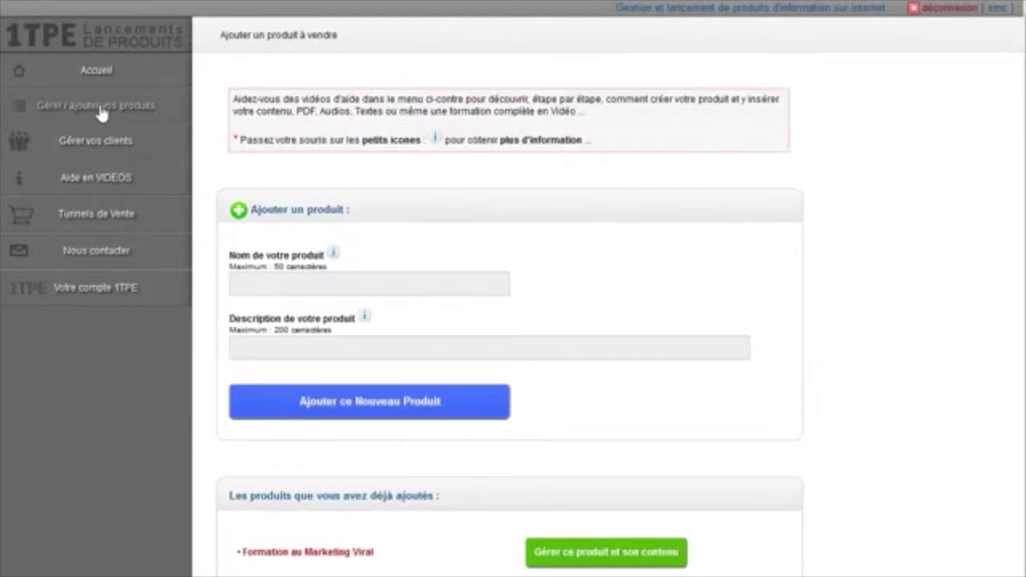
scroll(873, 481, down, 1)
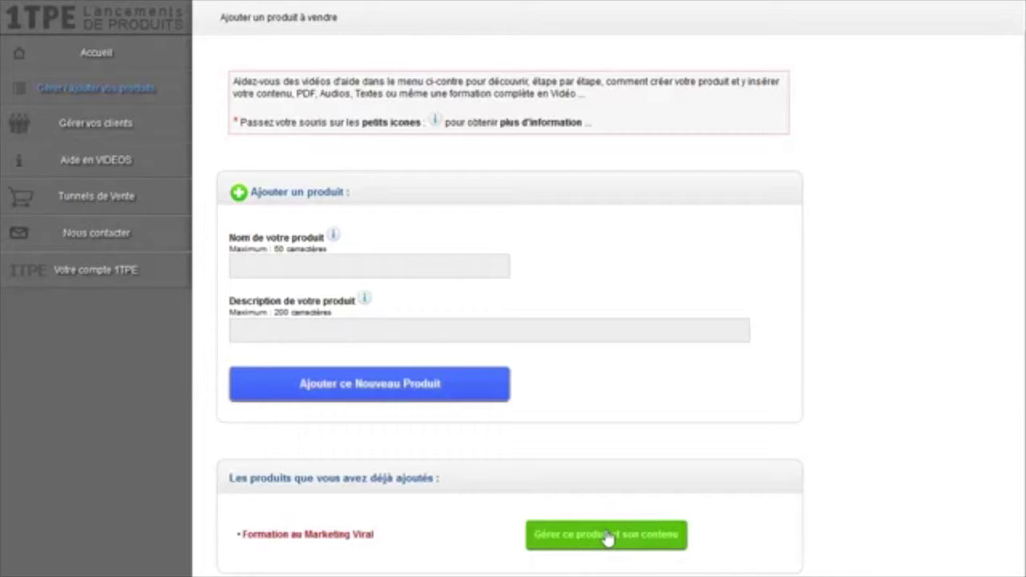
click(607, 536)
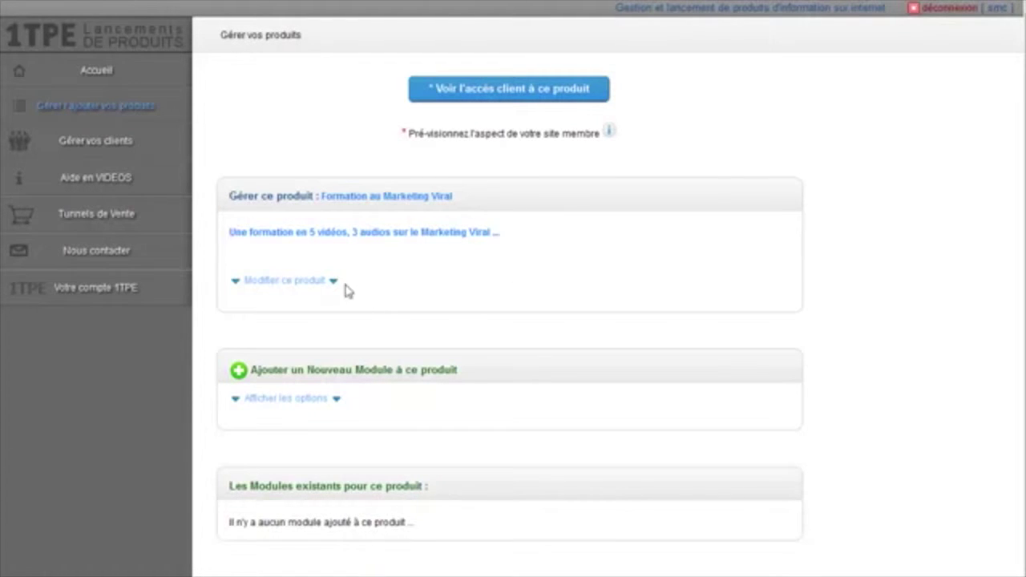
- Open the product's modification options and upload logo-1tpe.jpg as its header image
click(292, 282)
scroll(721, 321, down, 3)
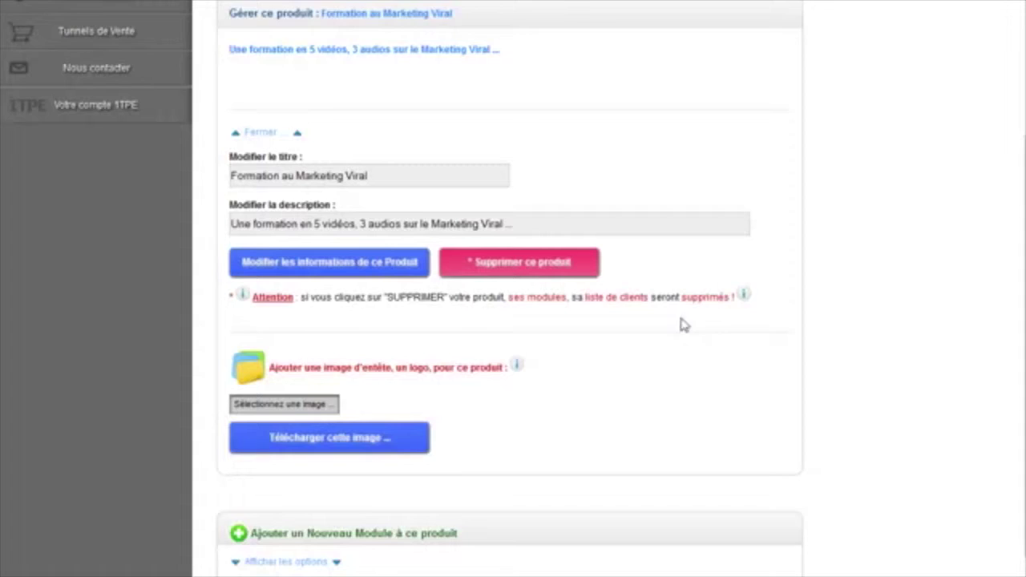
scroll(697, 328, down, 2)
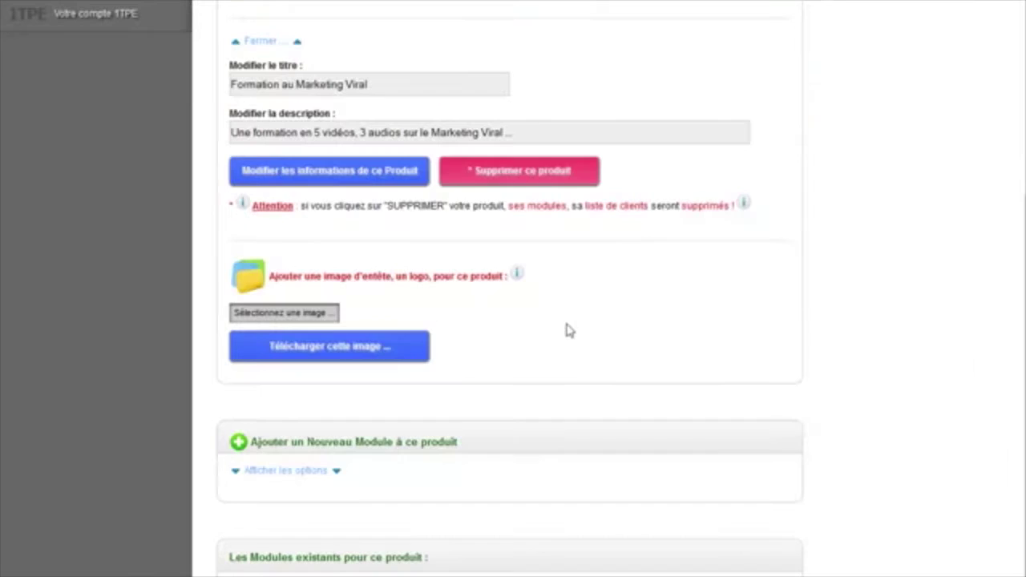
click(309, 319)
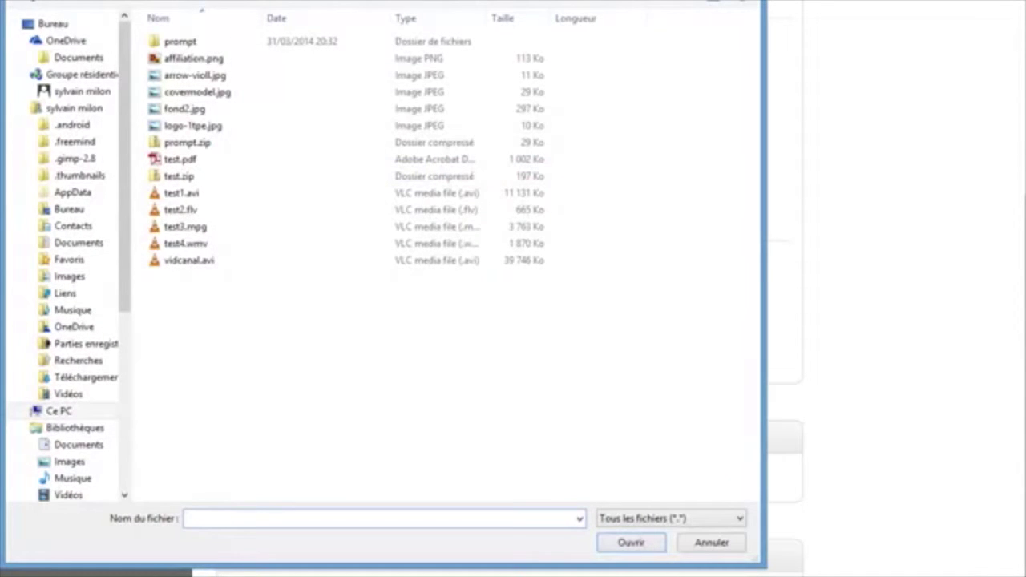
double_click(199, 129)
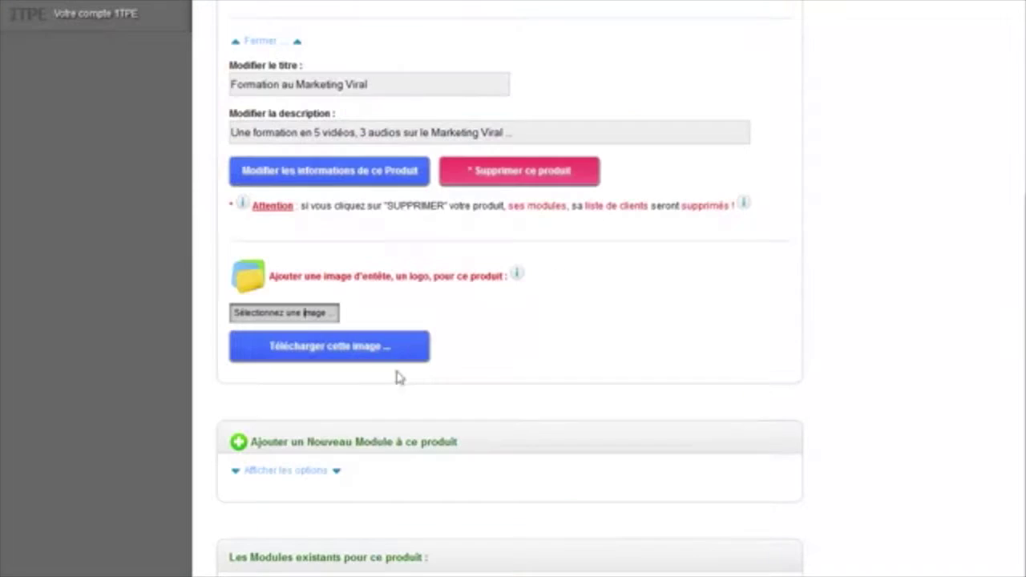
click(311, 347)
- Preview the product's client access page to check the header logo, and close the preview
scroll(309, 354, down, 5)
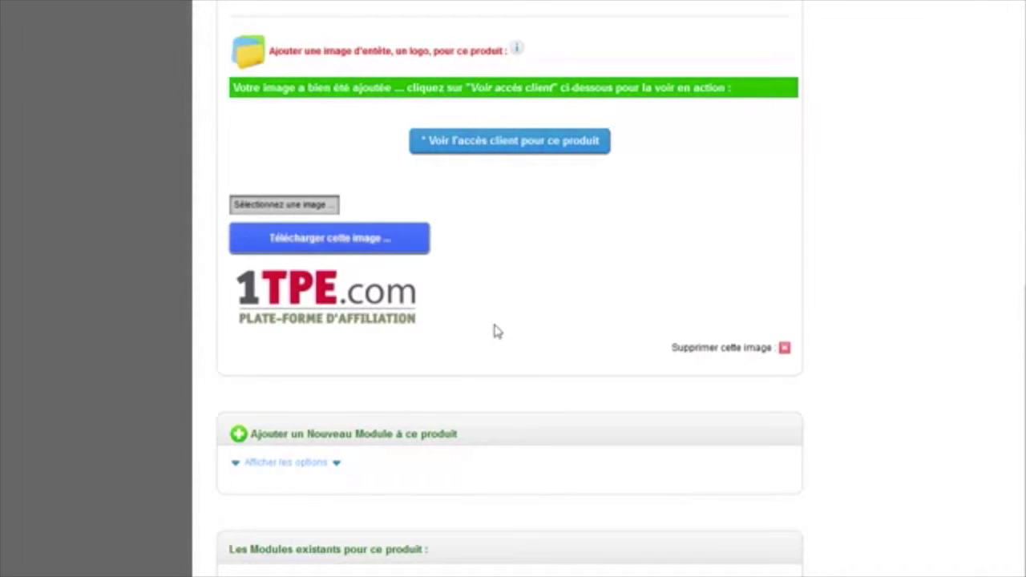
click(504, 149)
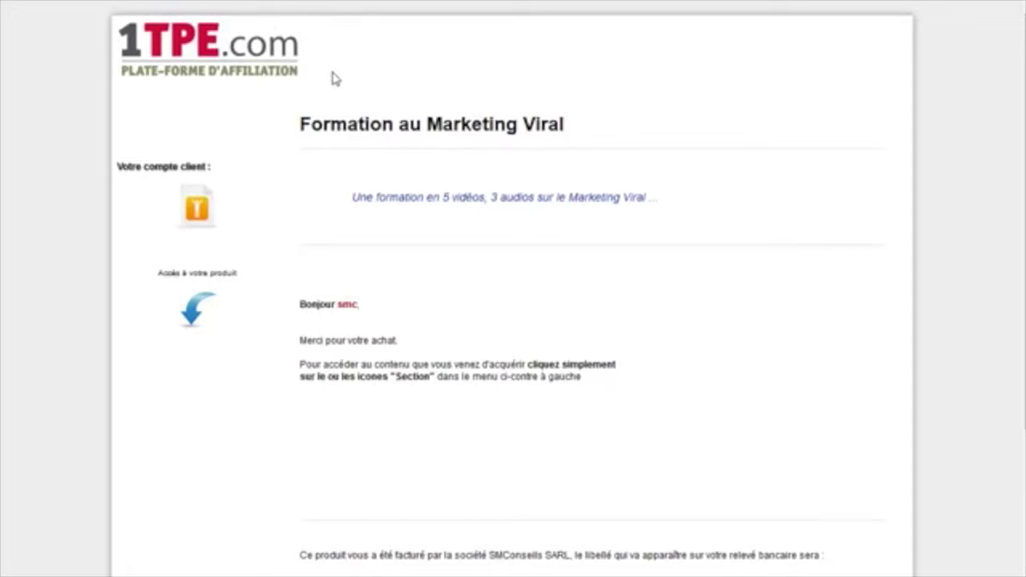
key(ctrl+w)
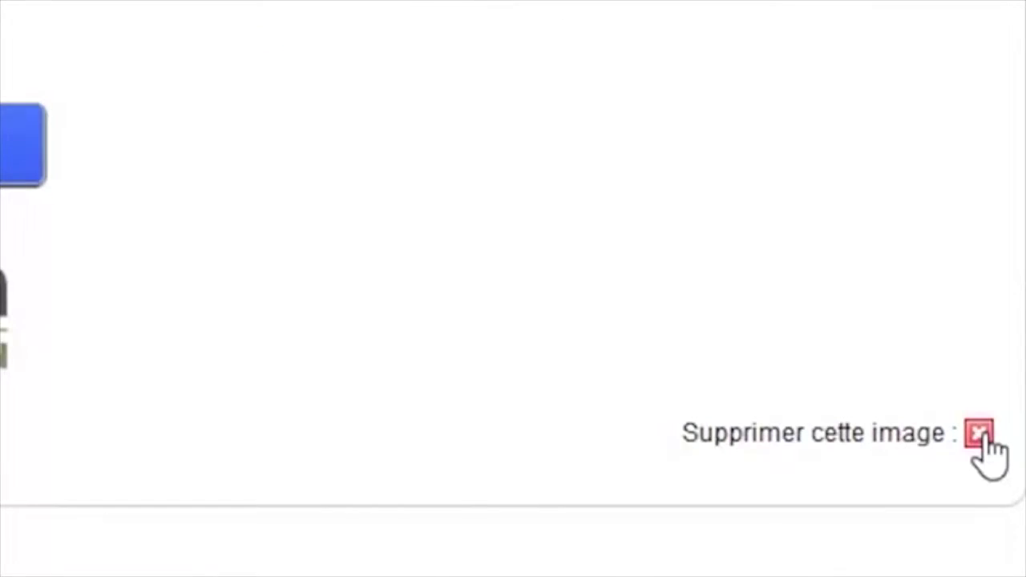
- Delete the 1TPE logo from the product's header image
click(977, 434)
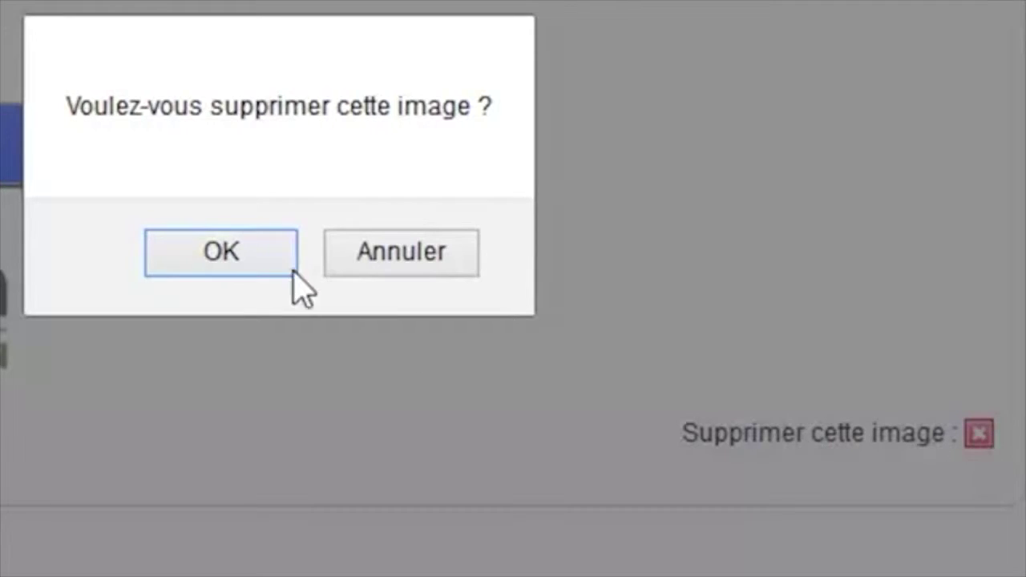
click(289, 268)
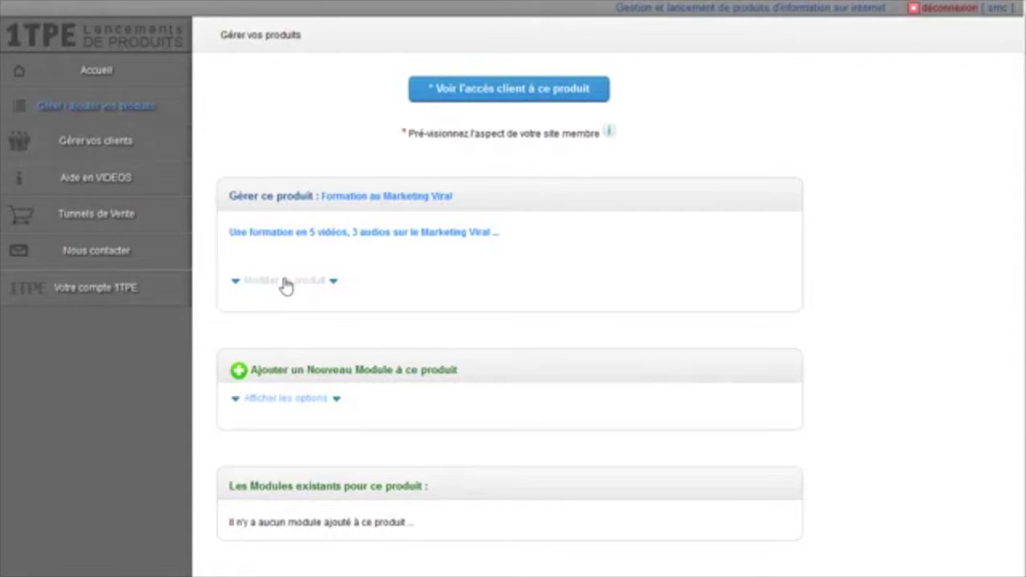
- Reopen the product's modification options and upload affiliation.png as its header image
click(286, 282)
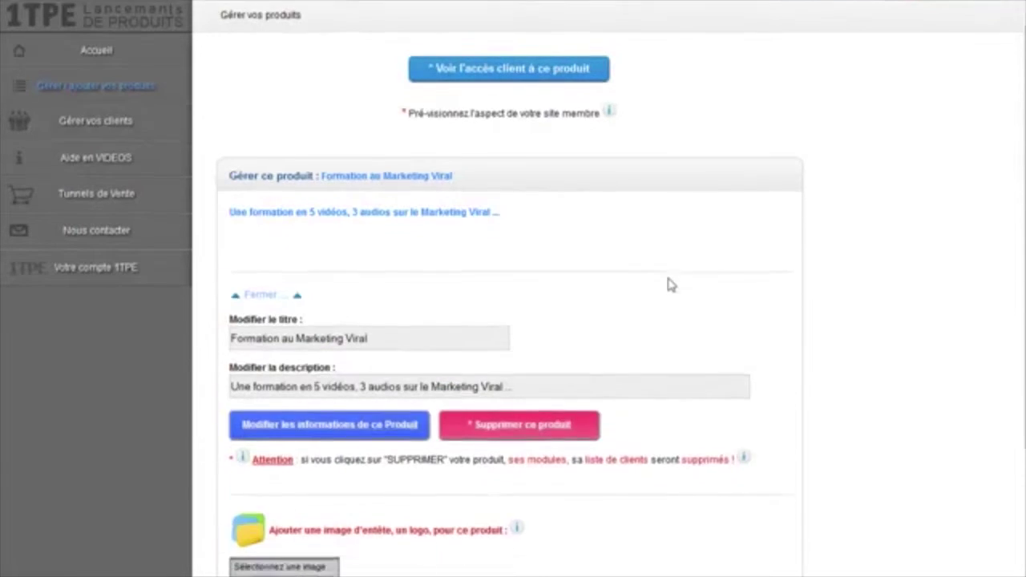
scroll(665, 271, down, 3)
click(273, 316)
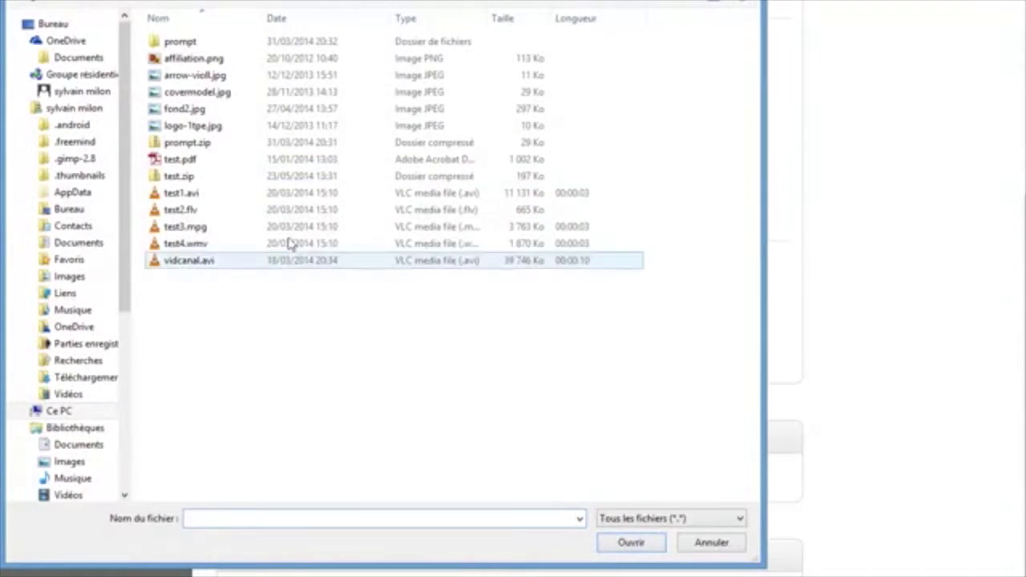
double_click(192, 58)
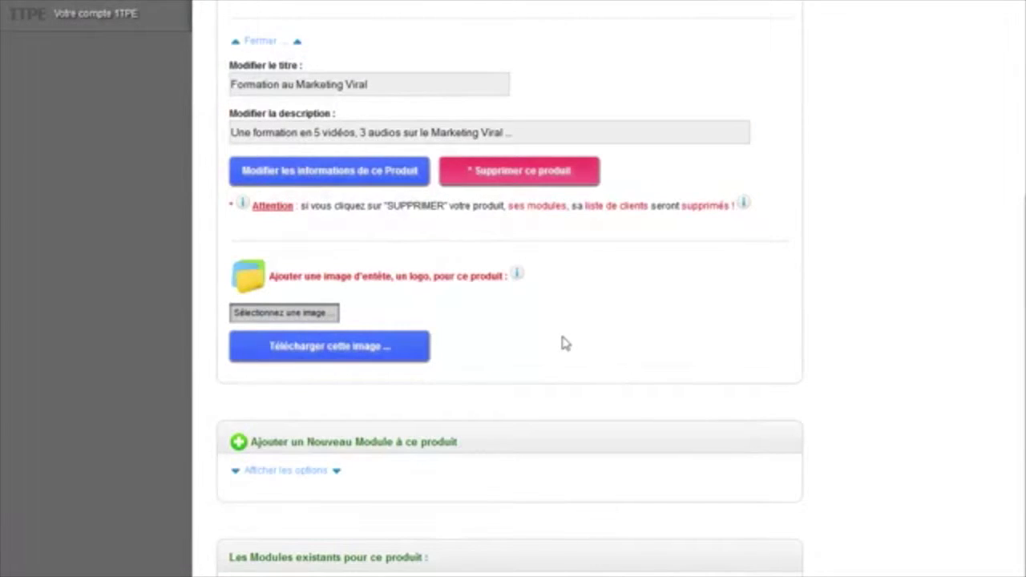
click(295, 317)
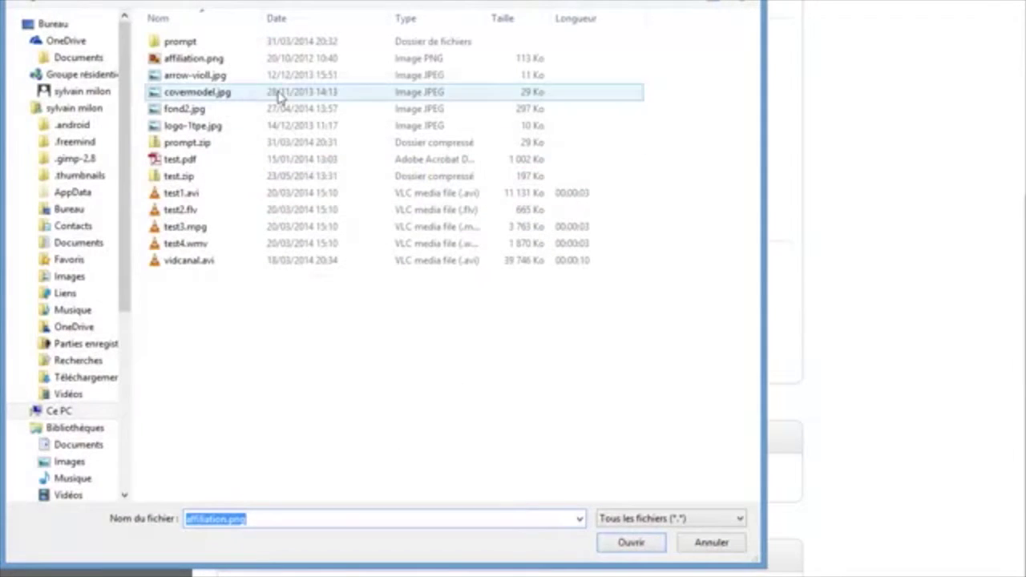
click(191, 64)
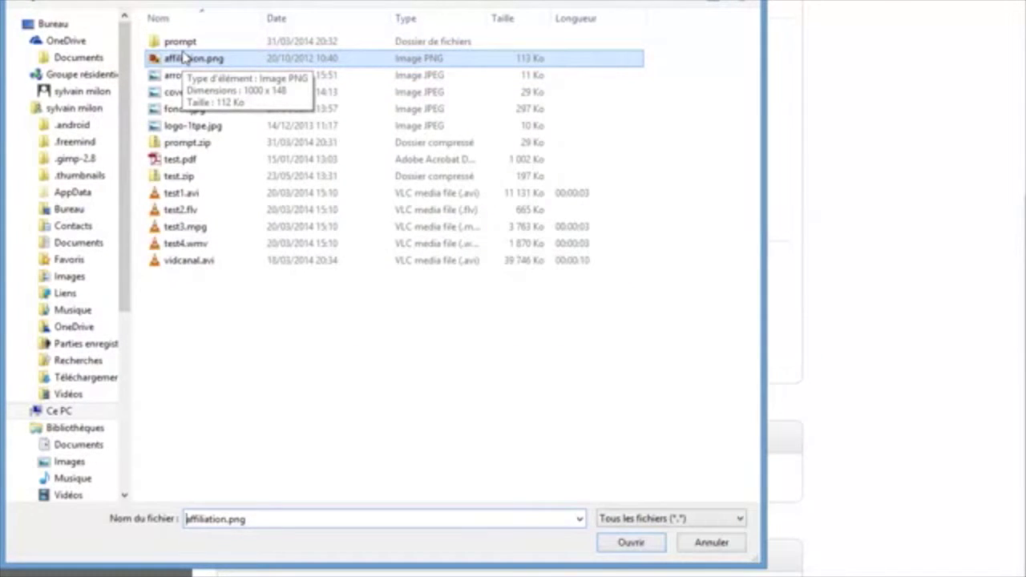
click(646, 544)
click(356, 433)
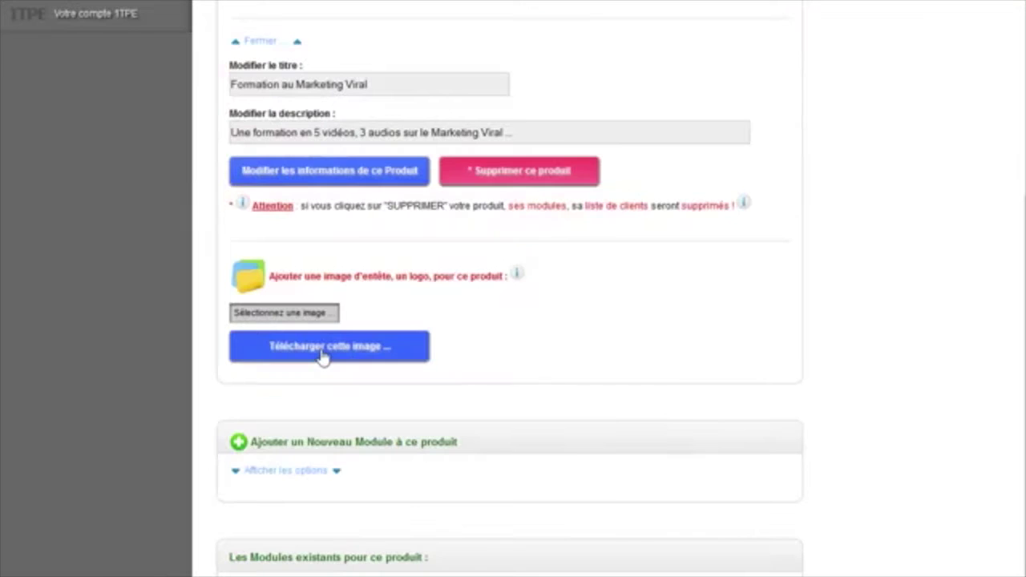
- Preview the client access page of the product with the affiliation.png header banner
scroll(708, 390, down, 4)
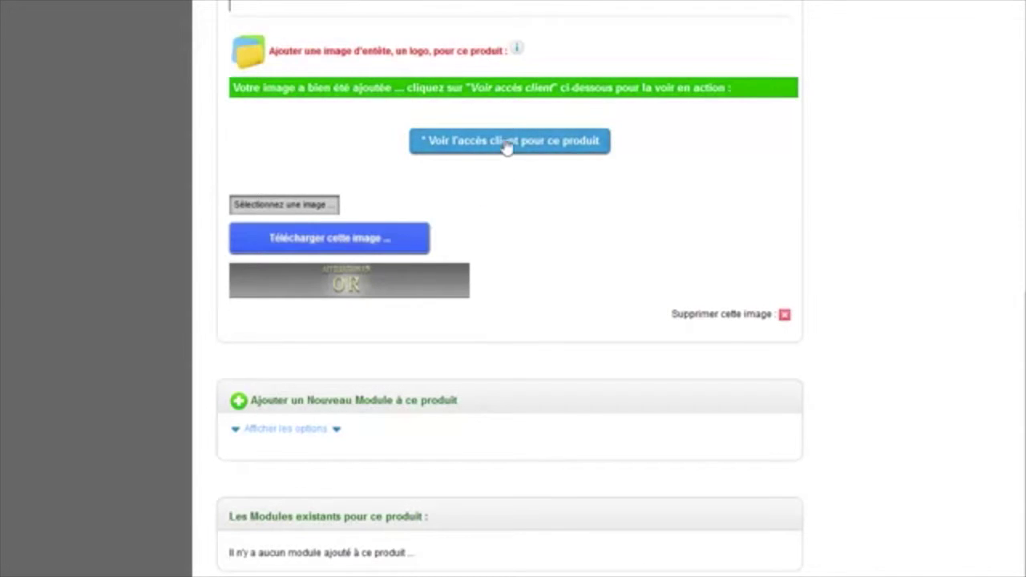
click(507, 143)
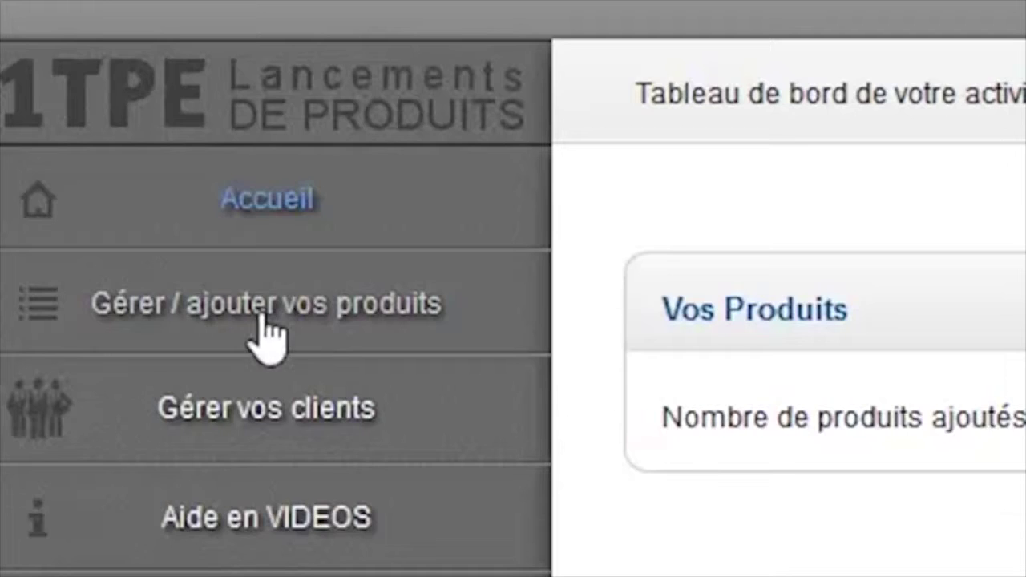
- Open the management page of Formation au Marketing Viral from the product list and show the options for adding a new module
click(267, 333)
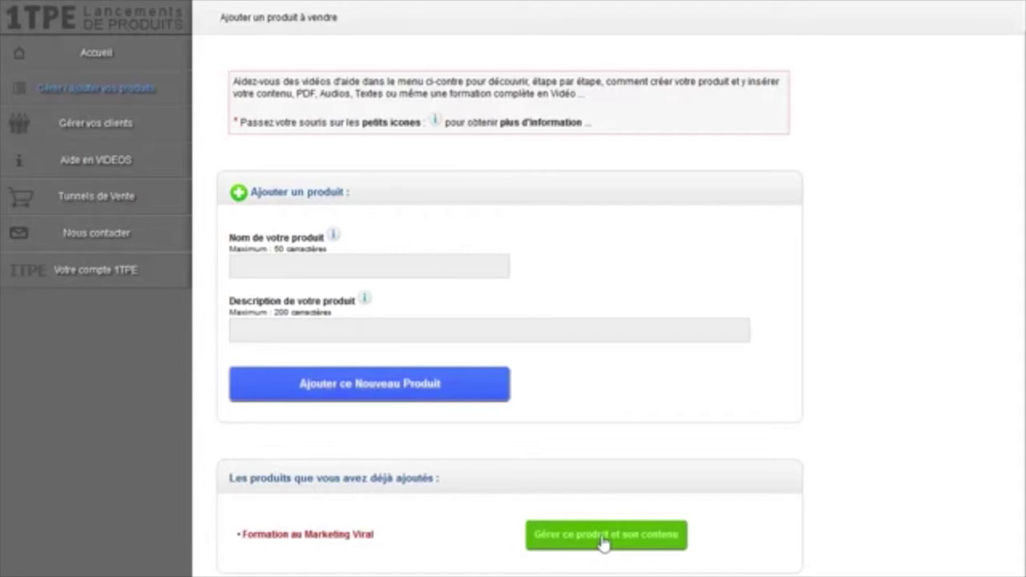
click(602, 543)
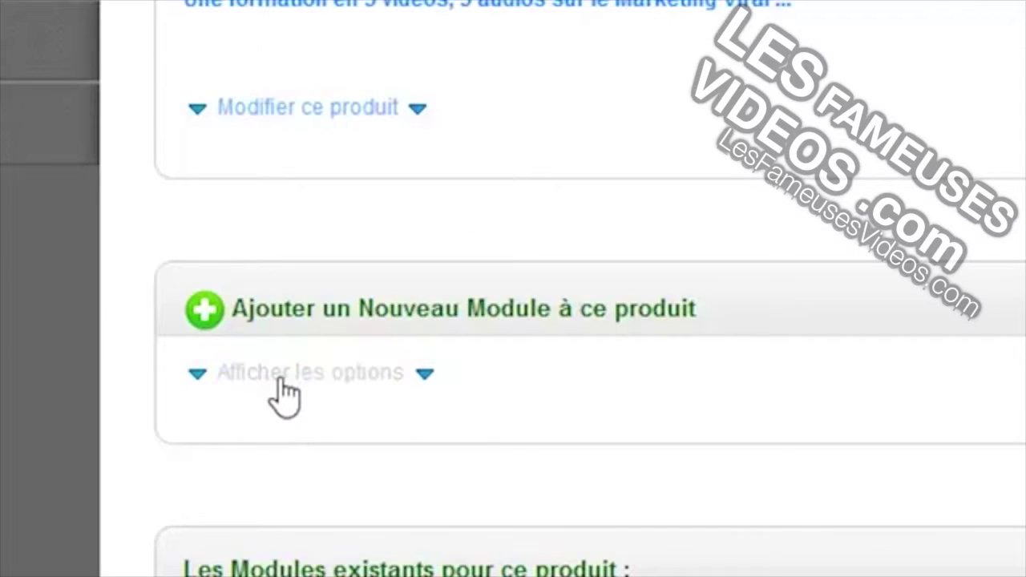
click(277, 381)
scroll(652, 391, down, 5)
scroll(652, 391, up, 5)
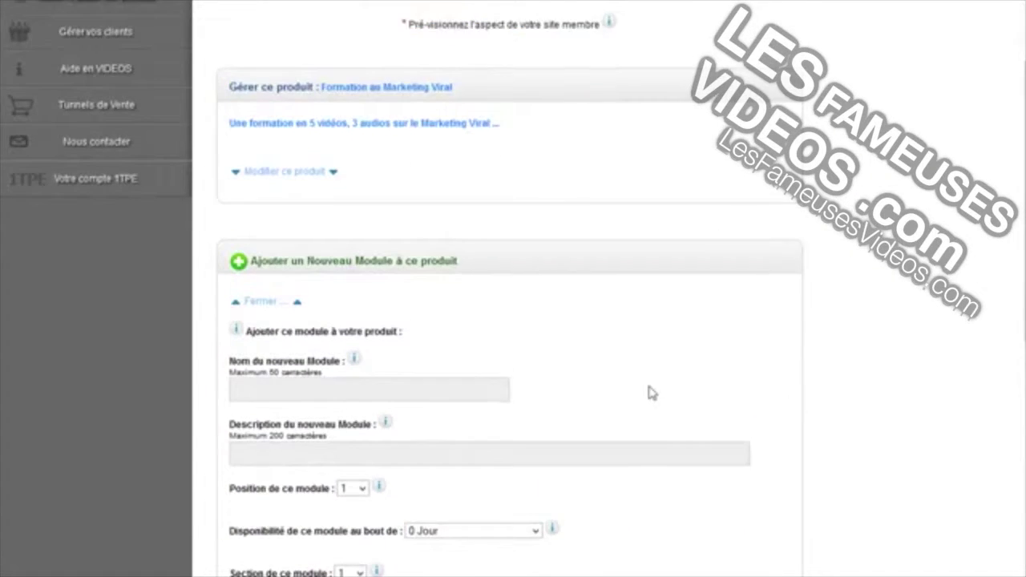
scroll(481, 337, down, 1)
- Name the new module "Le support en PDF pour votre formation" and describe it as "Téléchargez le support en PDF de la formation"
click(295, 298)
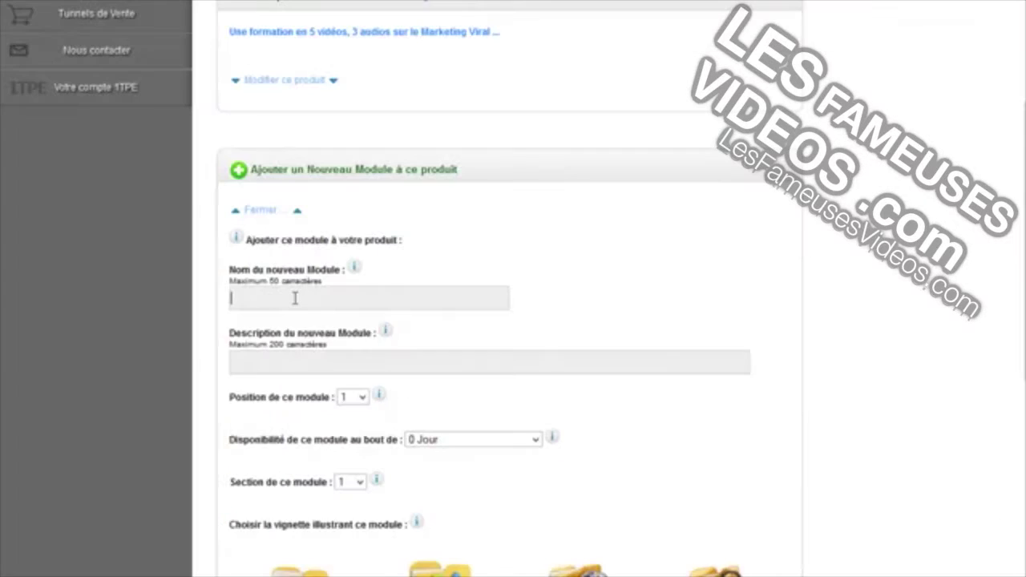
text(LE)
key(Down)
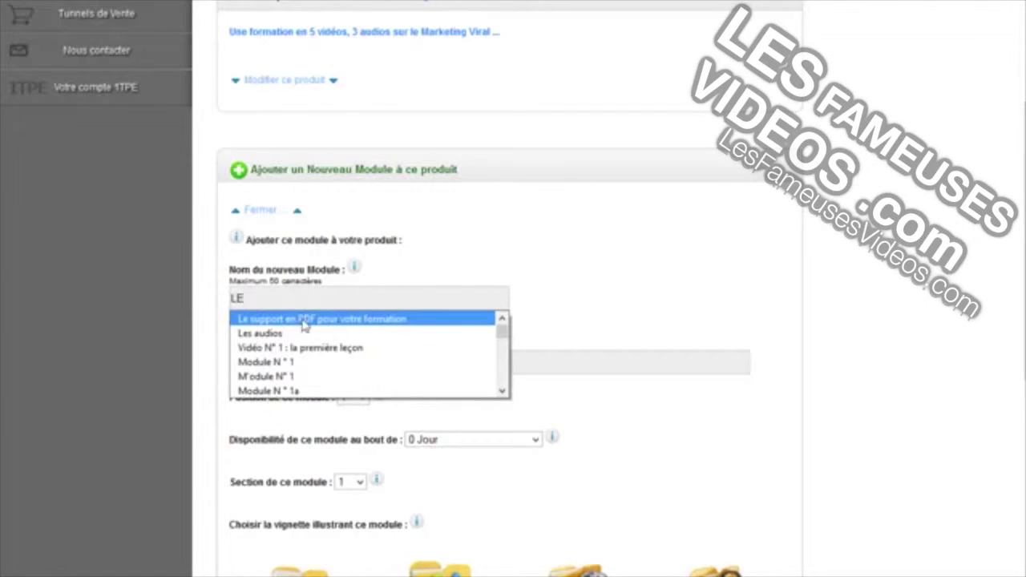
key(Return)
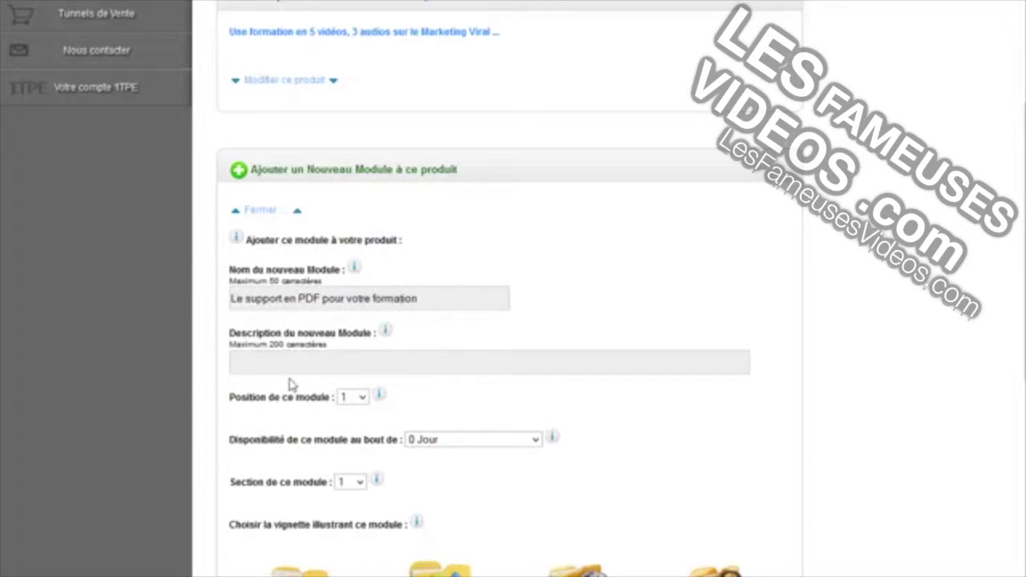
click(260, 365)
text(T)
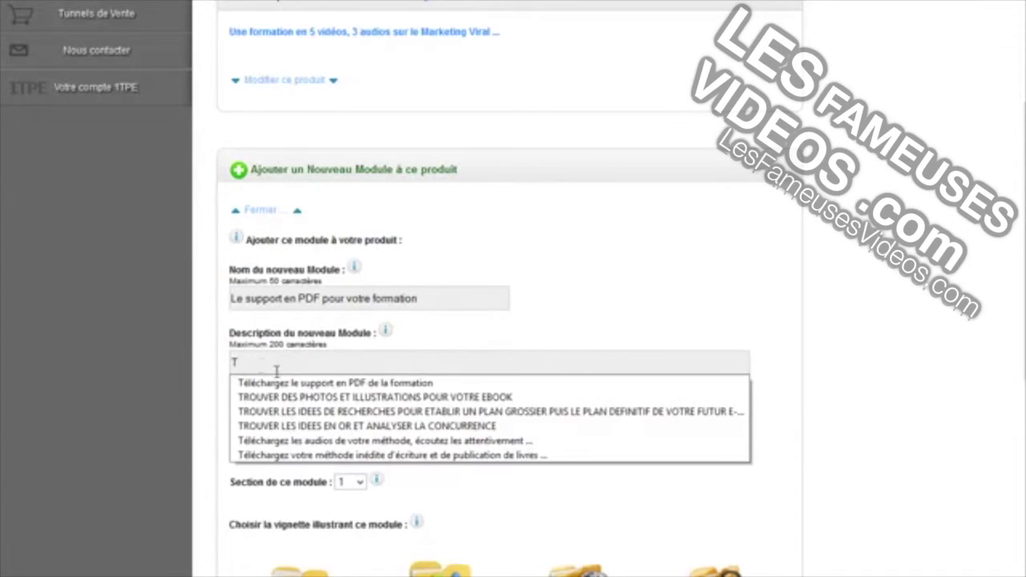
key(Down)
key(Return)
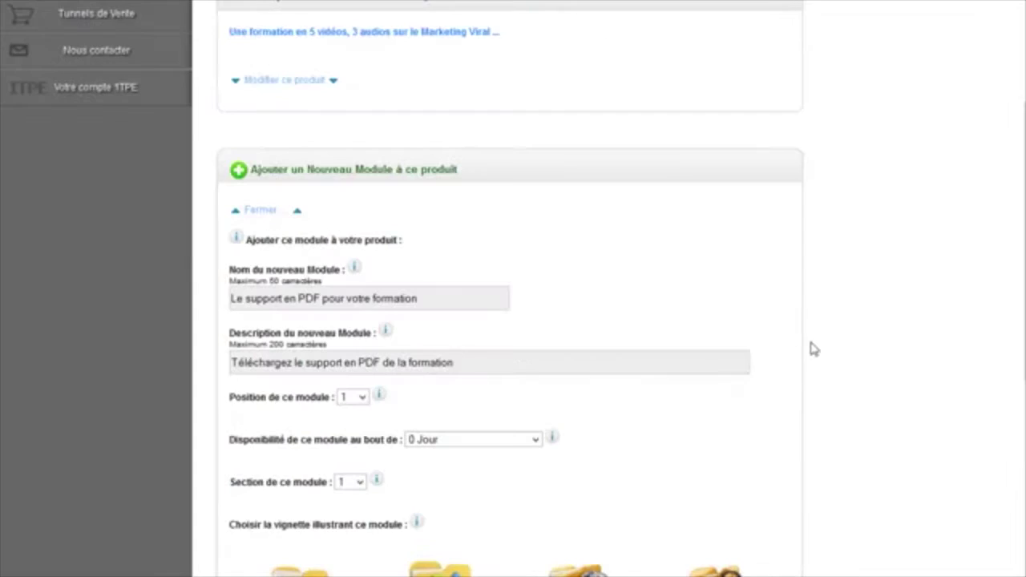
- Review the available positions for the new module and keep it at position 1
scroll(808, 348, down, 2)
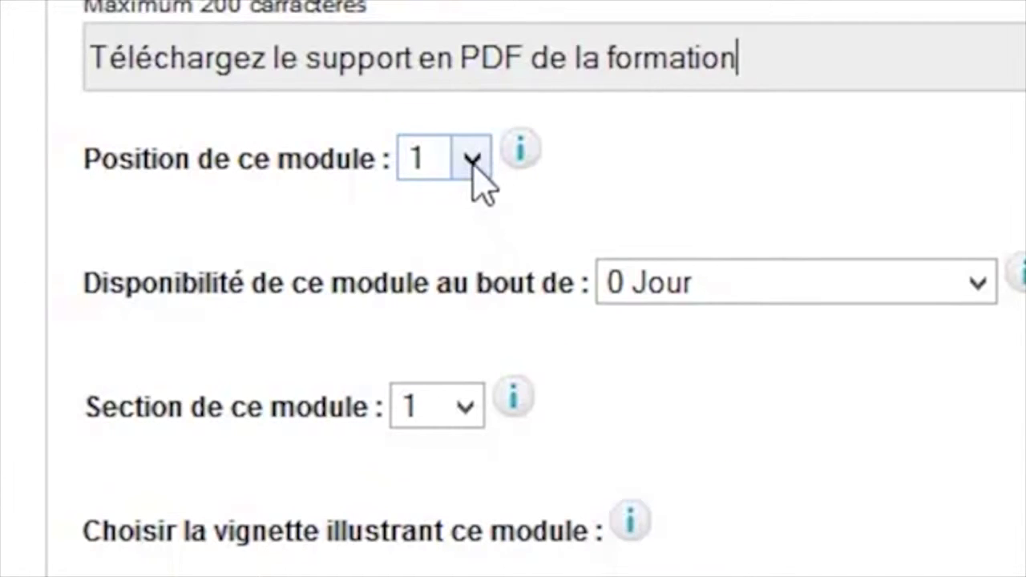
click(475, 178)
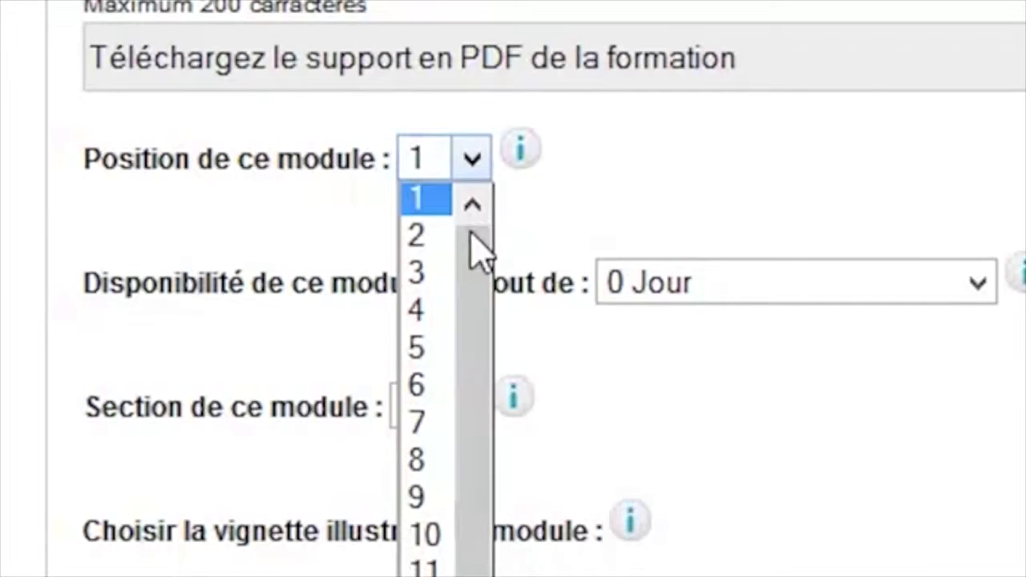
scroll(425, 241, down, 3)
scroll(829, 210, up, 3)
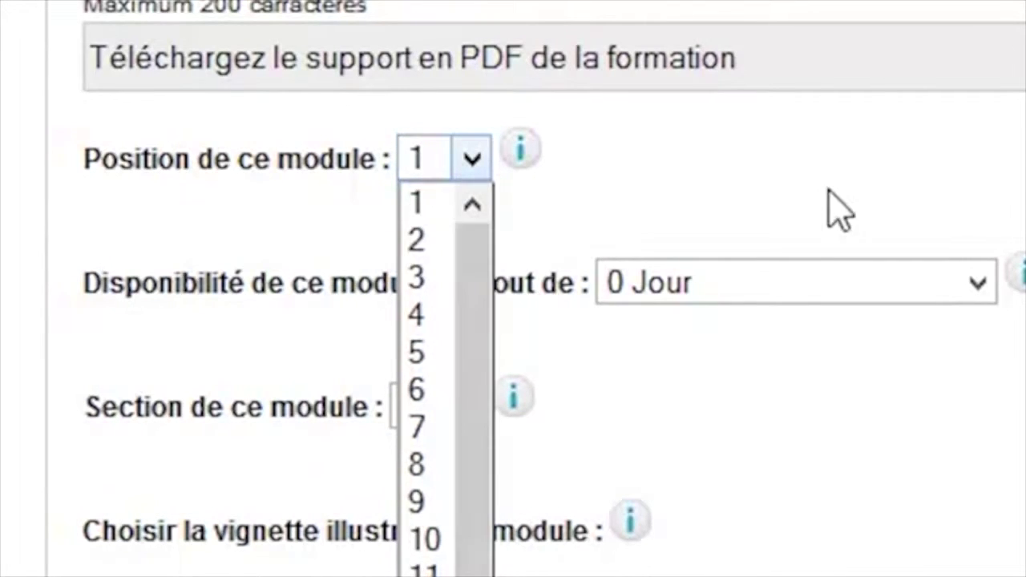
click(829, 211)
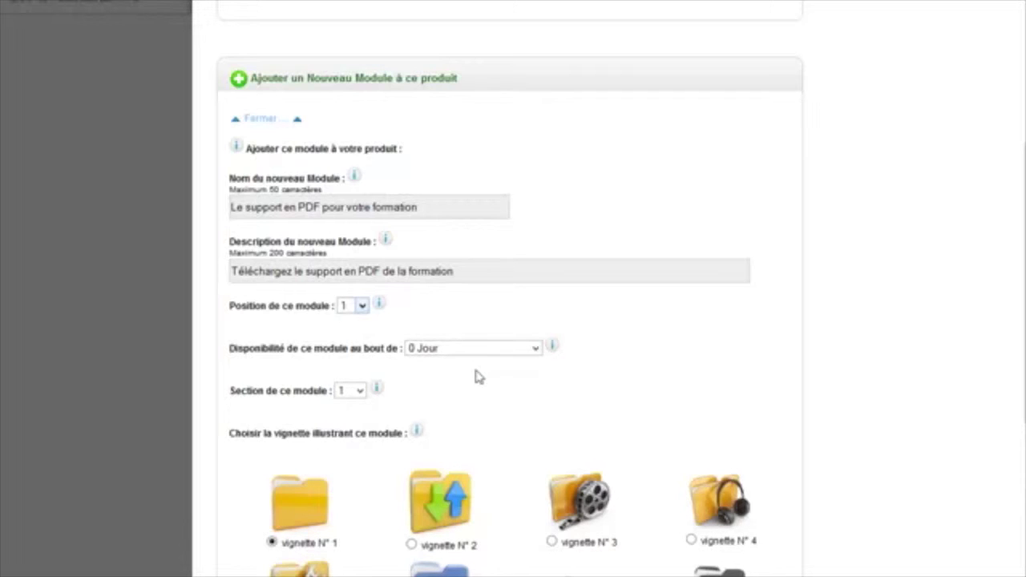
- Set the new module's availability for clients to 10 Jours
click(472, 350)
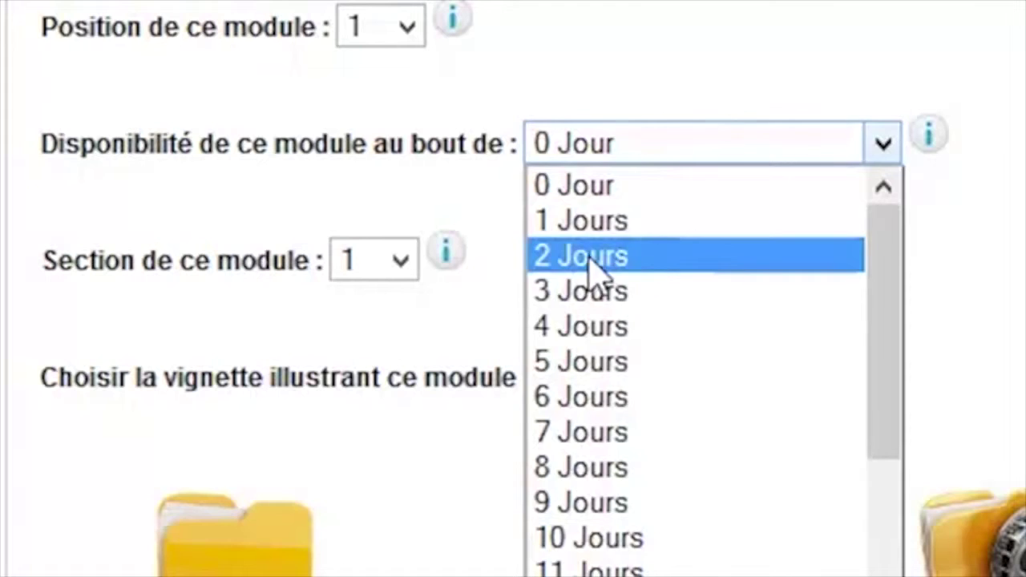
click(593, 268)
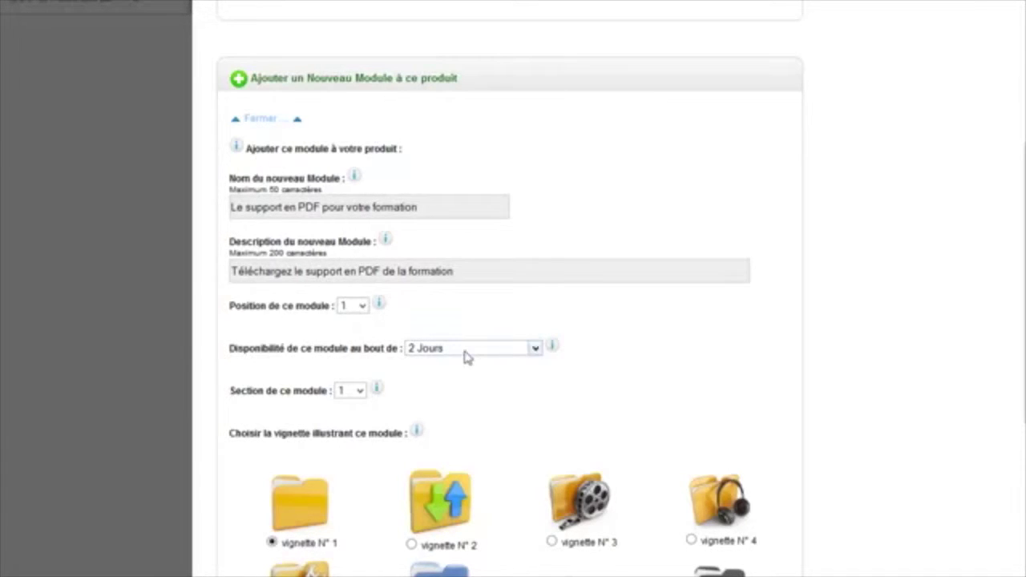
click(467, 351)
click(457, 495)
click(513, 350)
mouse_move(535, 380)
mouse_down()
mouse_move(522, 559)
mouse_move(522, 394)
mouse_up()
click(590, 382)
- Review the section choices for the new module and keep it in section 1
click(353, 391)
drag(357, 437, 350, 395)
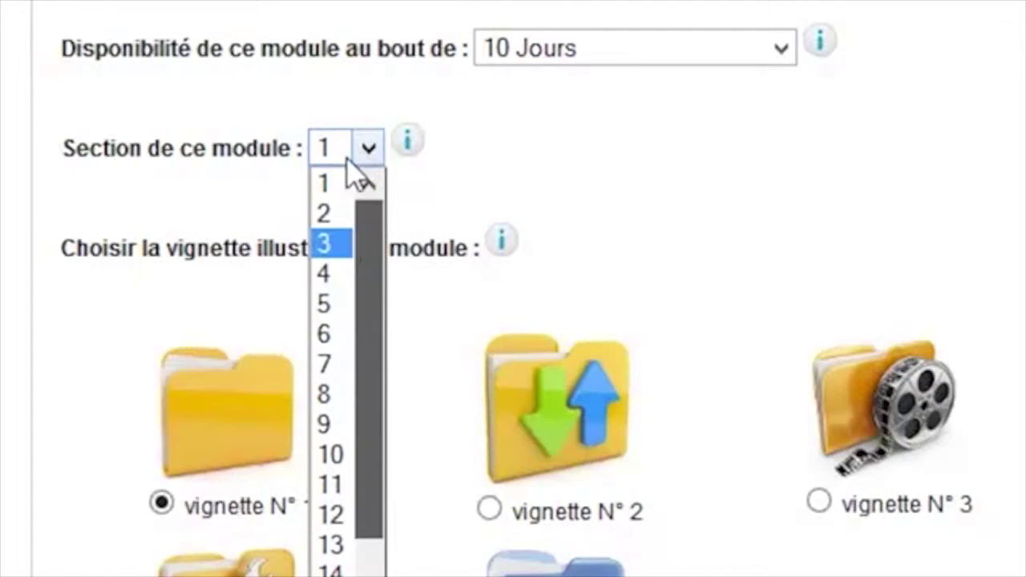
click(347, 160)
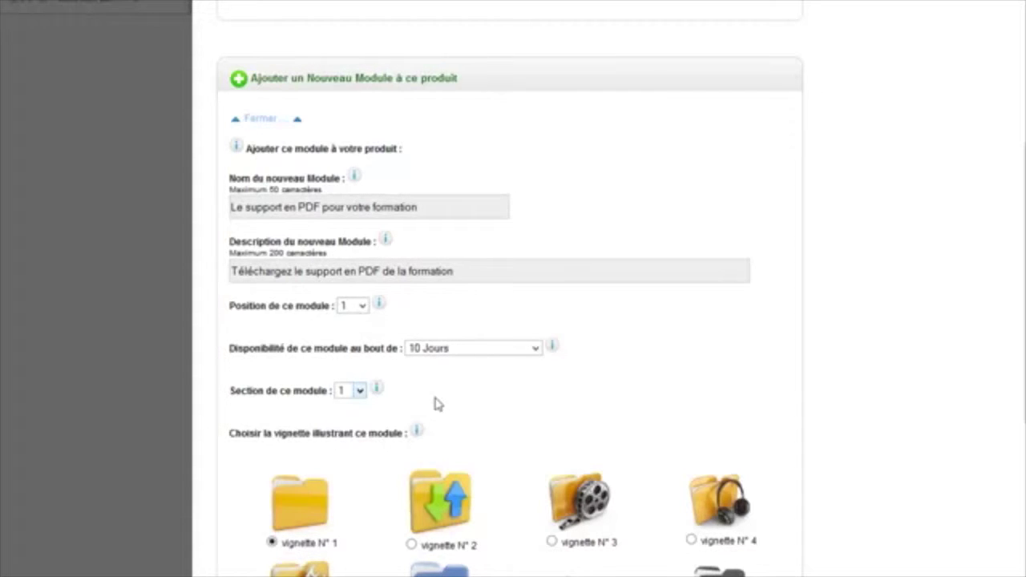
- Choose vignette N° 10 to illustrate the PDF support module and add the module to the product
drag(1020, 296, 1021, 353)
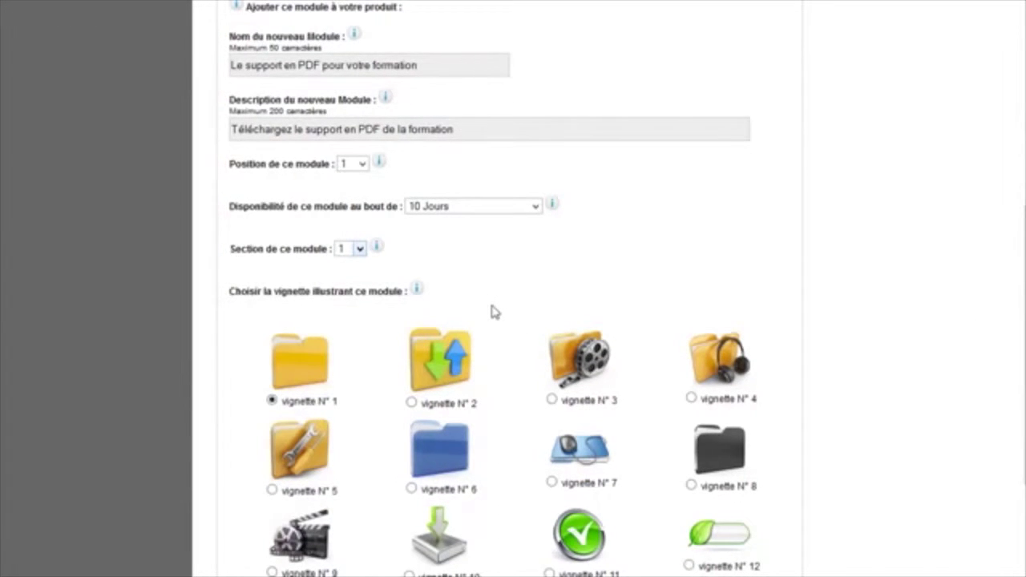
drag(1019, 233, 1016, 332)
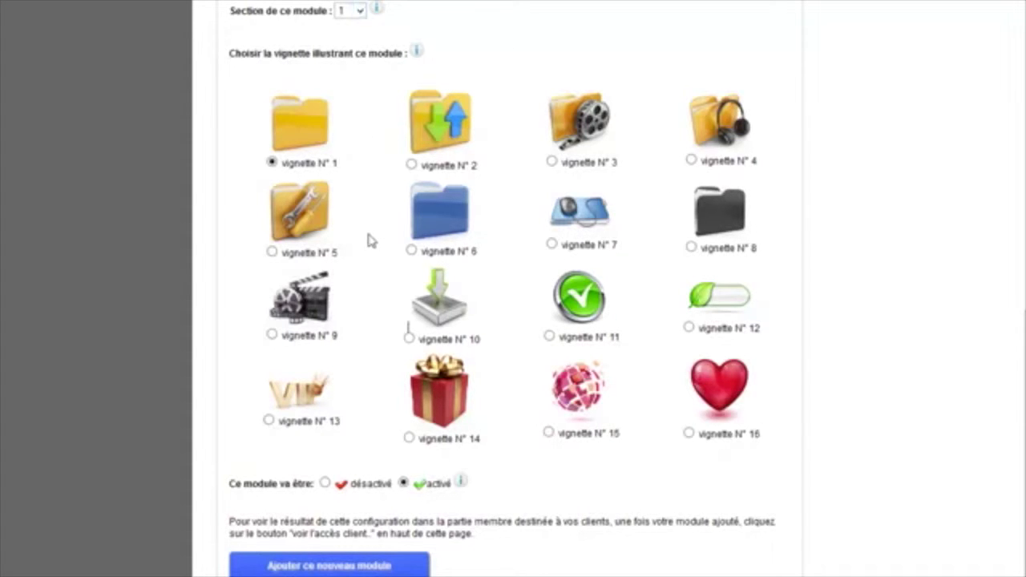
scroll(369, 241, down, 1)
click(409, 248)
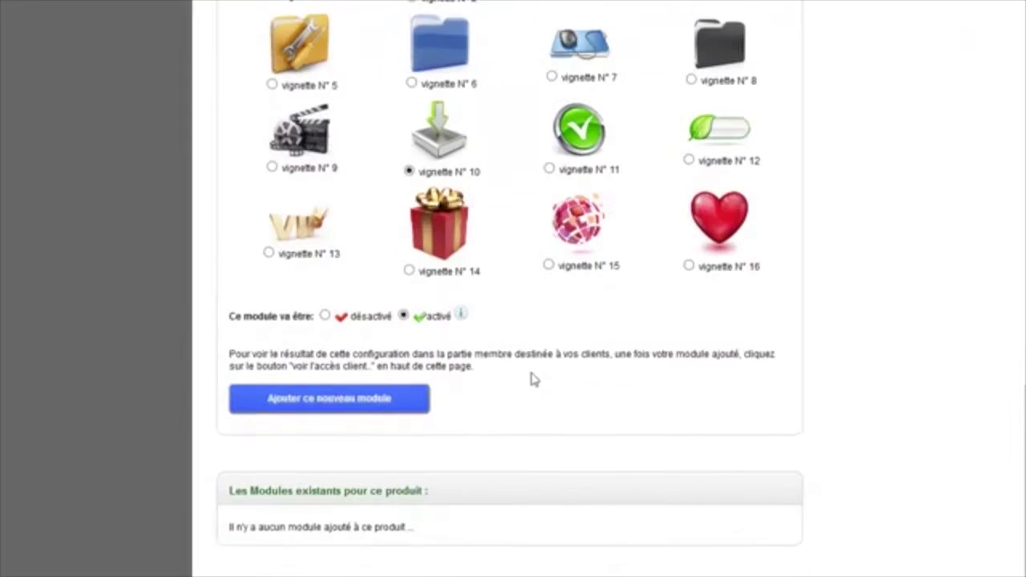
scroll(531, 377, down, 1)
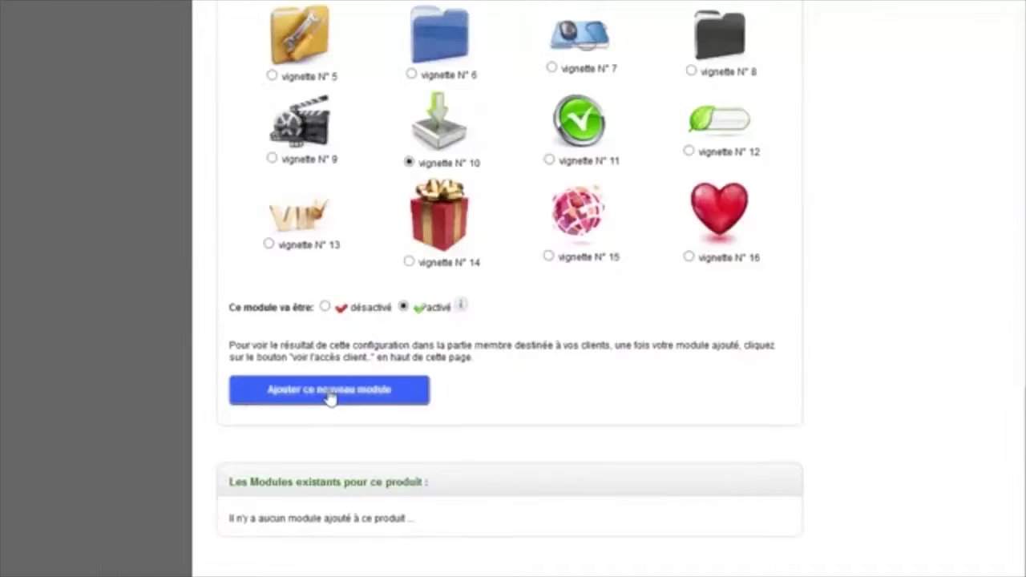
click(328, 393)
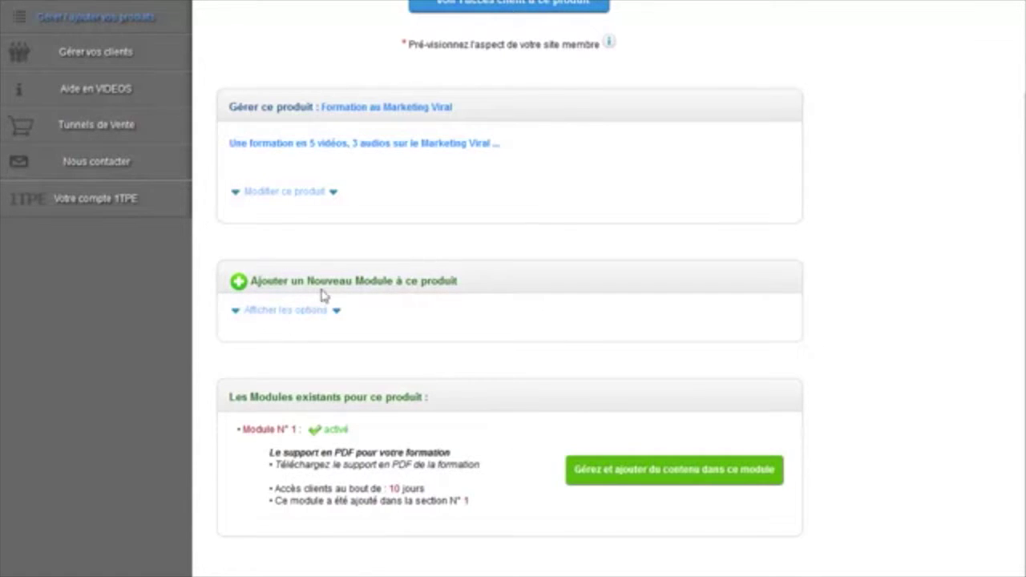
- Start another new module named "Vidéo N° 1 : la première leçon" with the description "Voici votre première vidéo de cette formation"
click(286, 313)
scroll(703, 351, down, 3)
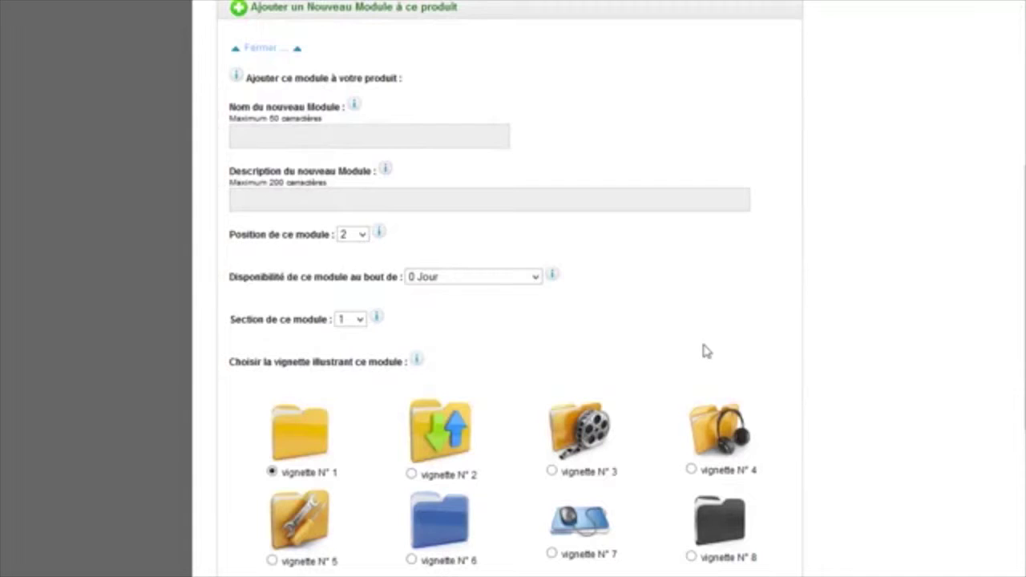
click(298, 142)
text(vi)
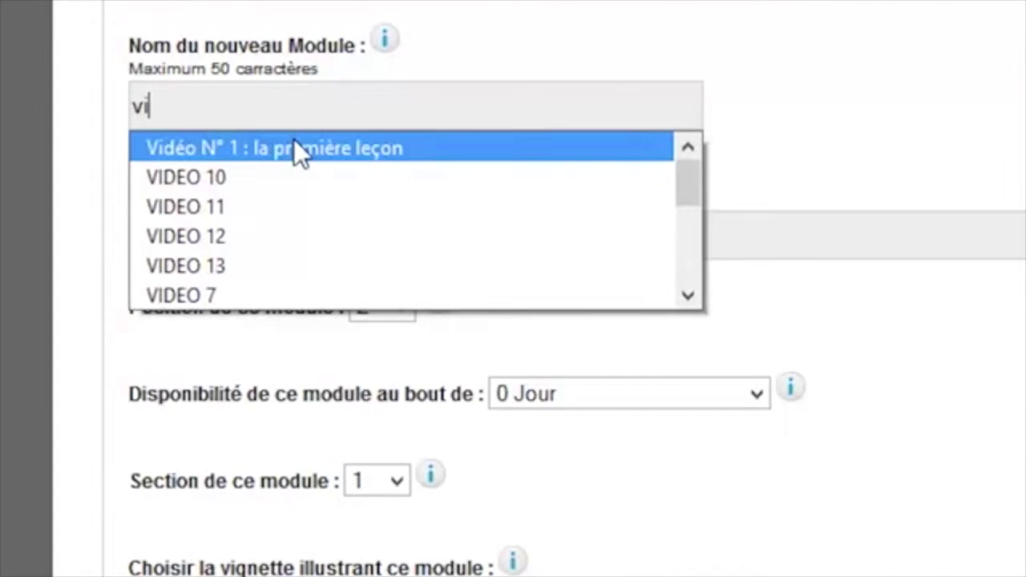
click(309, 157)
click(270, 245)
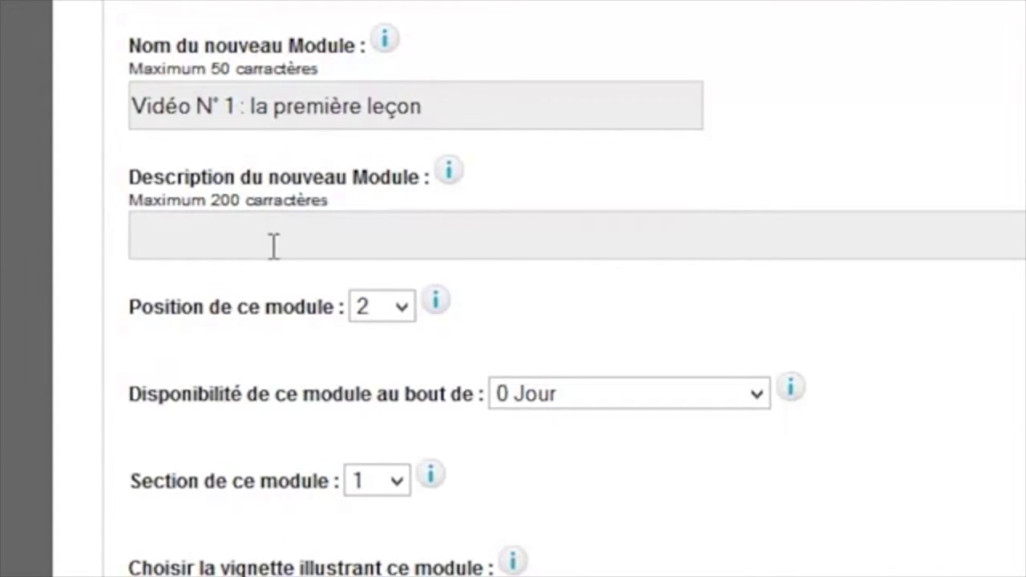
text(Voici)
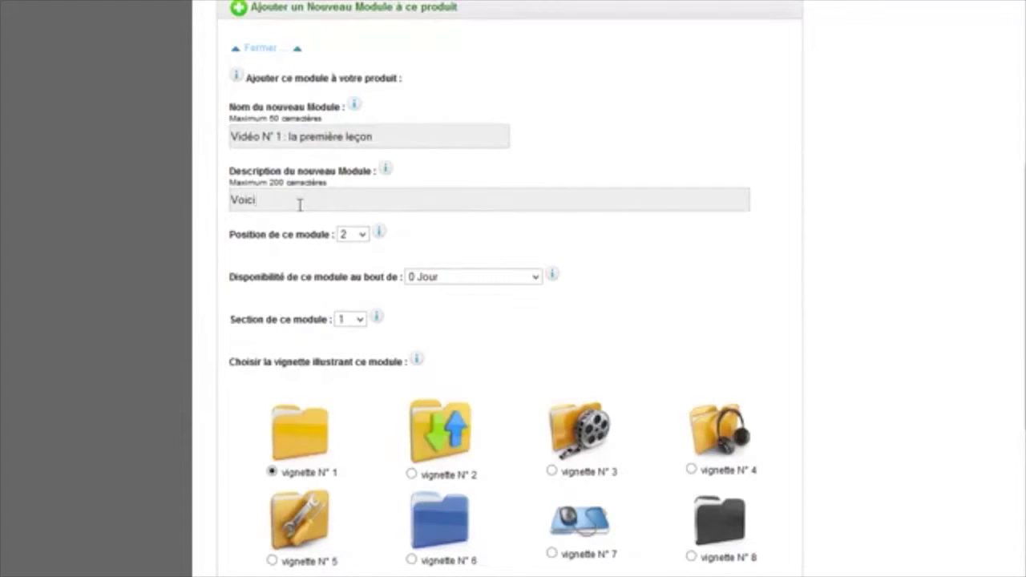
text( votre première )
text(vidéo de cette)
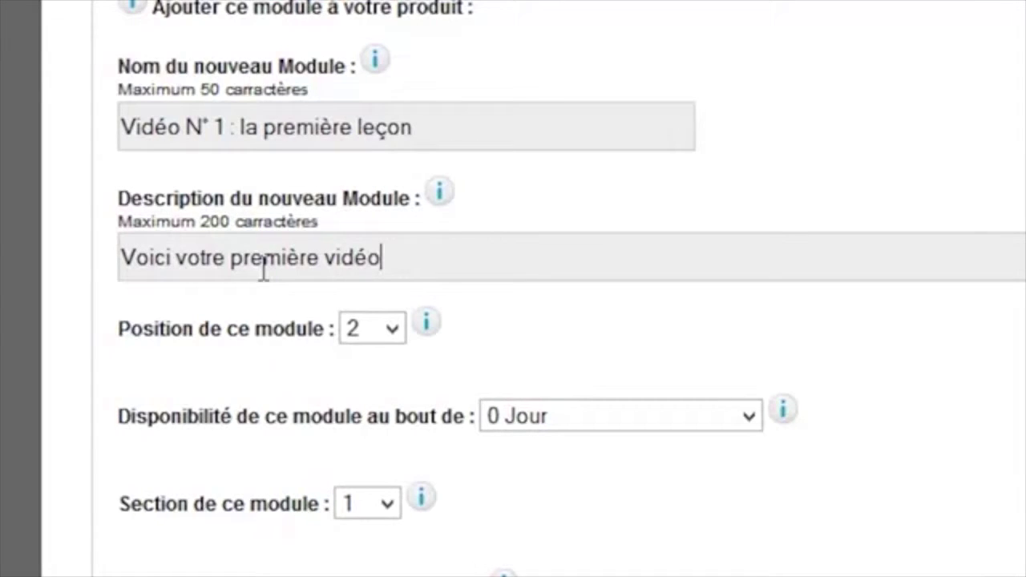
text( formation)
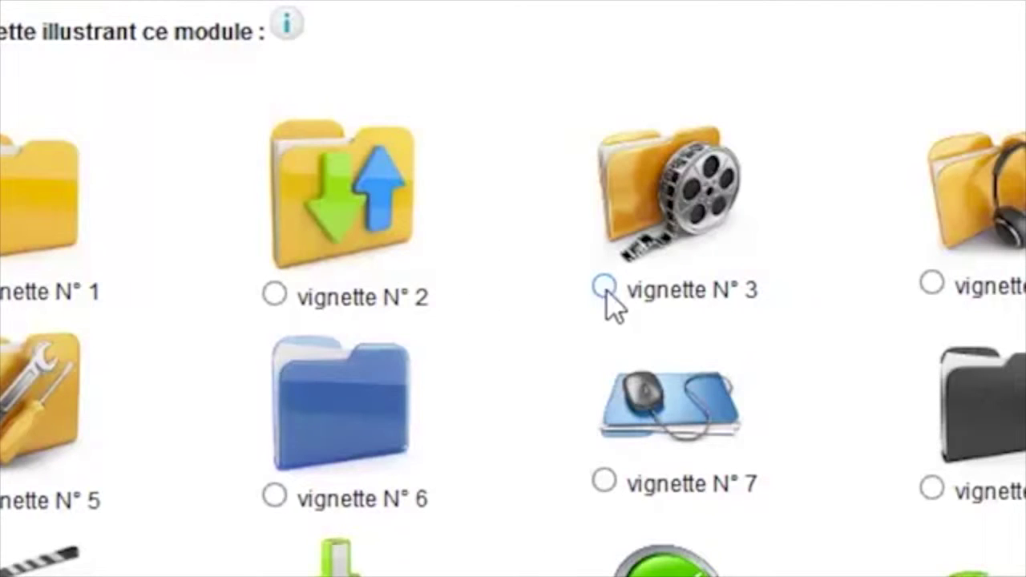
- Choose vignette N° 3, the film reel folder, for the video module and add it to the product
click(553, 289)
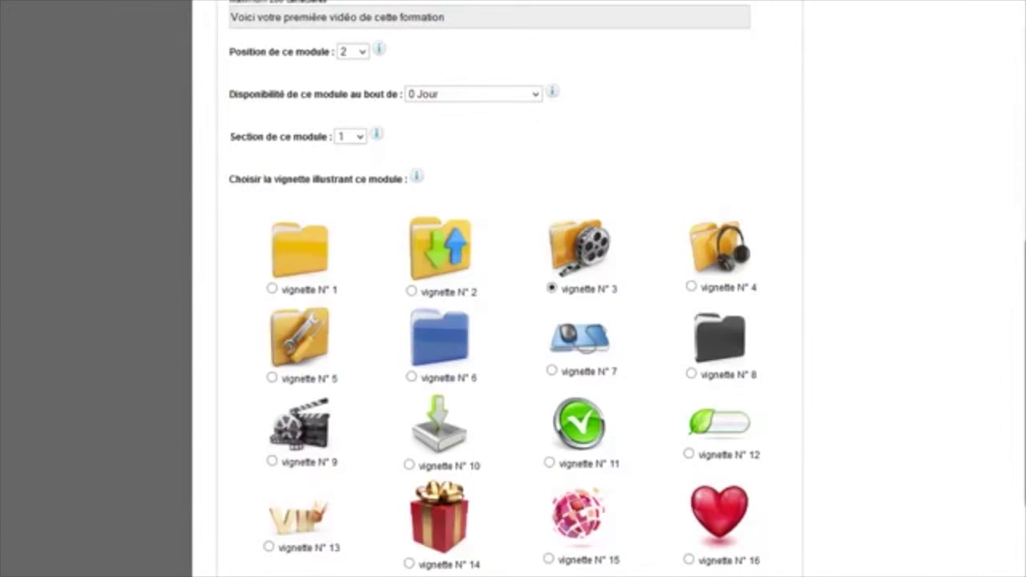
scroll(966, 250, down, 4)
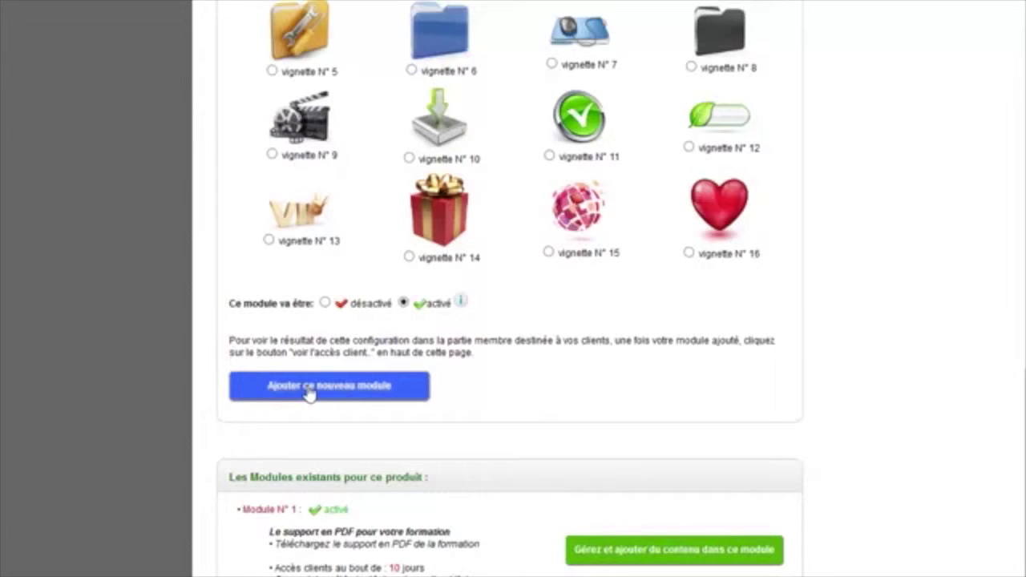
click(308, 393)
scroll(561, 337, down, 3)
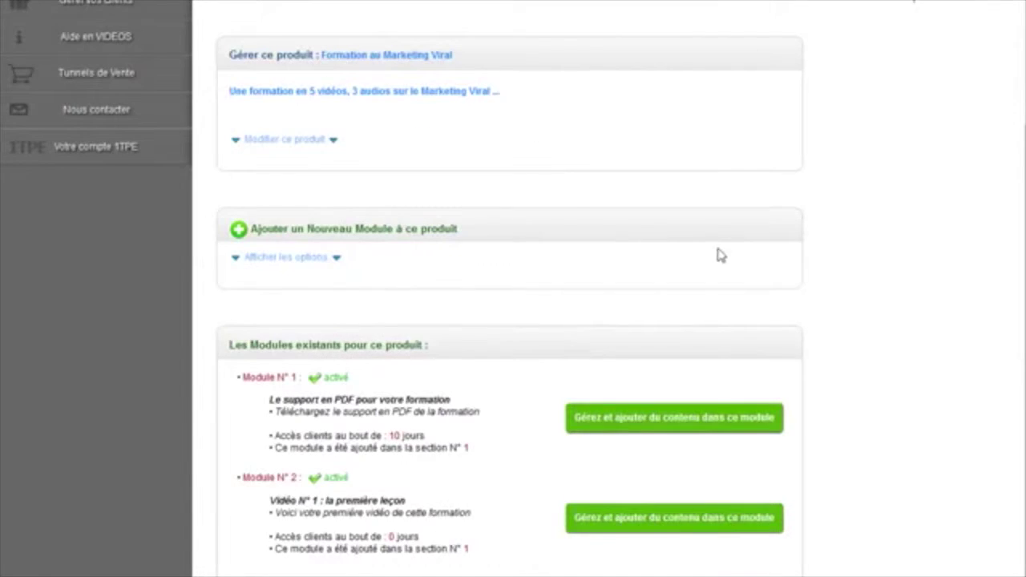
- Open the content management page of the module "Le support en PDF pour votre formation"
scroll(733, 264, down, 1)
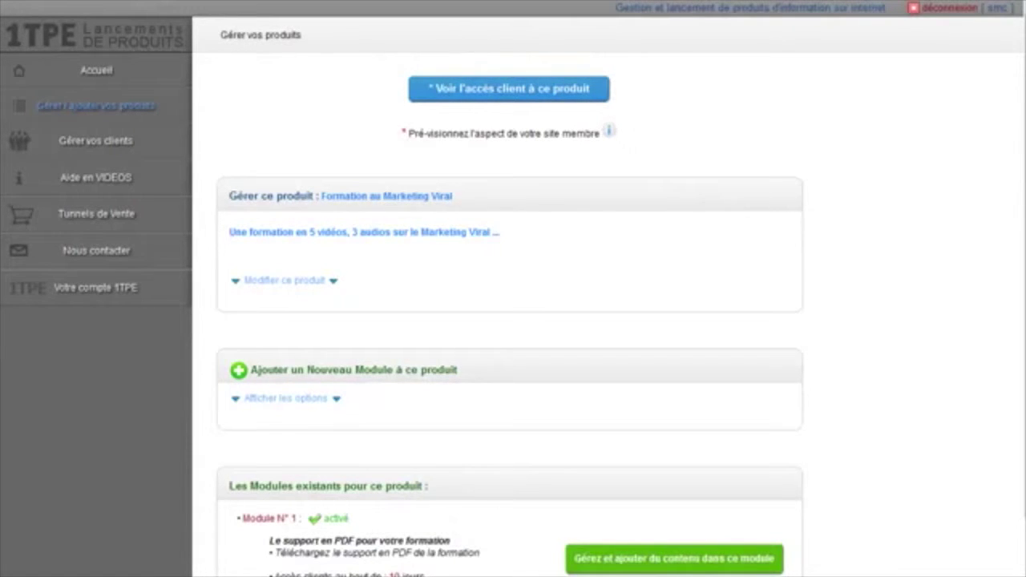
scroll(914, 88, down, 3)
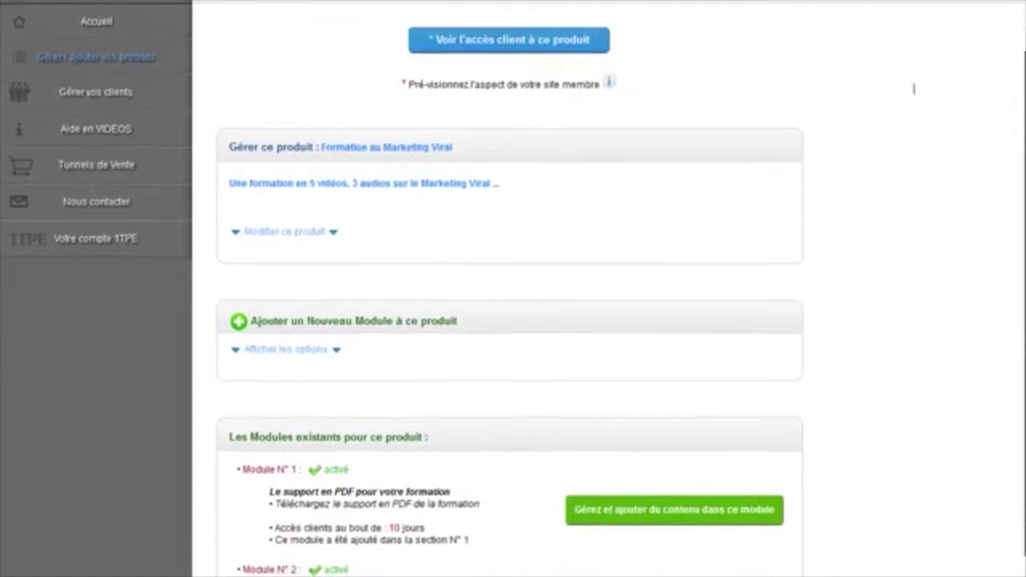
scroll(522, 217, up, 2)
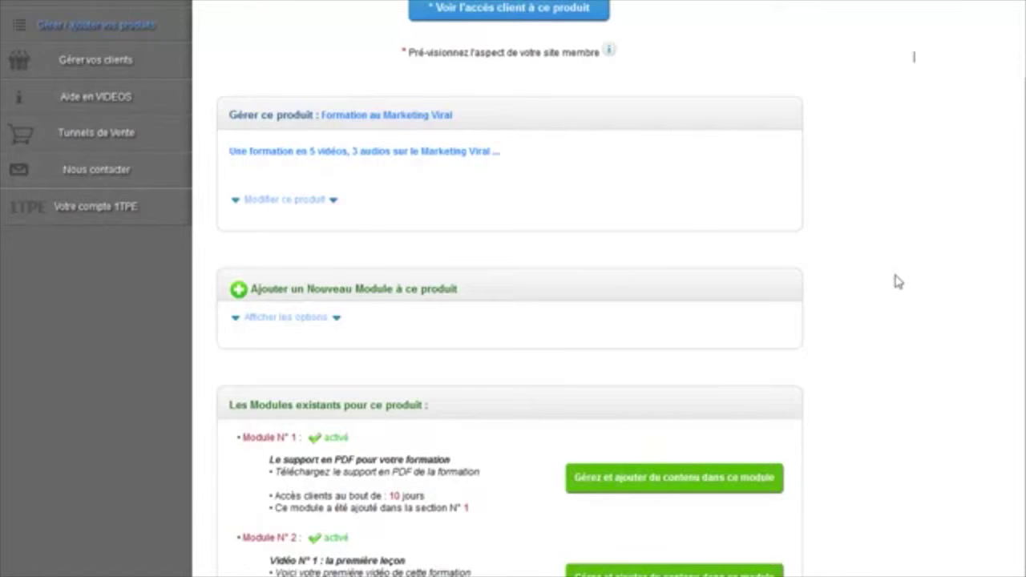
scroll(898, 281, down, 2)
scroll(897, 281, down, 1)
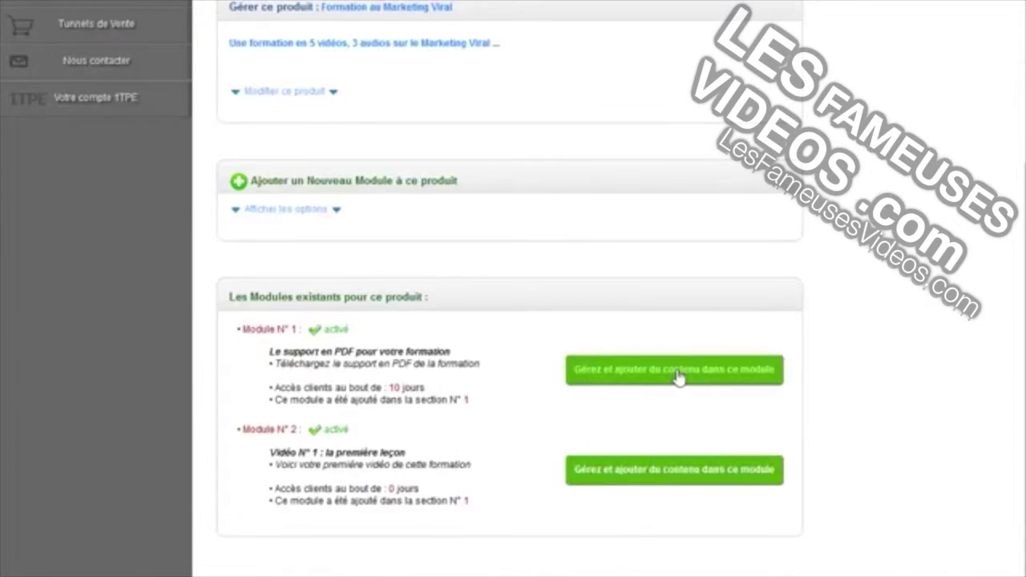
click(677, 375)
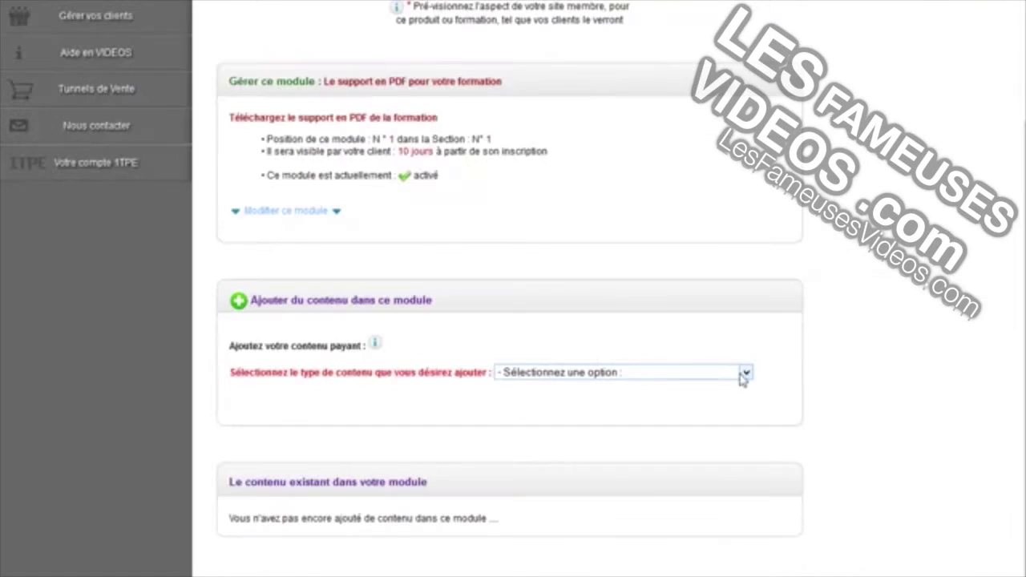
- Upload test.pdf to the module as PDF document content, and try its download link without saving the file
click(746, 374)
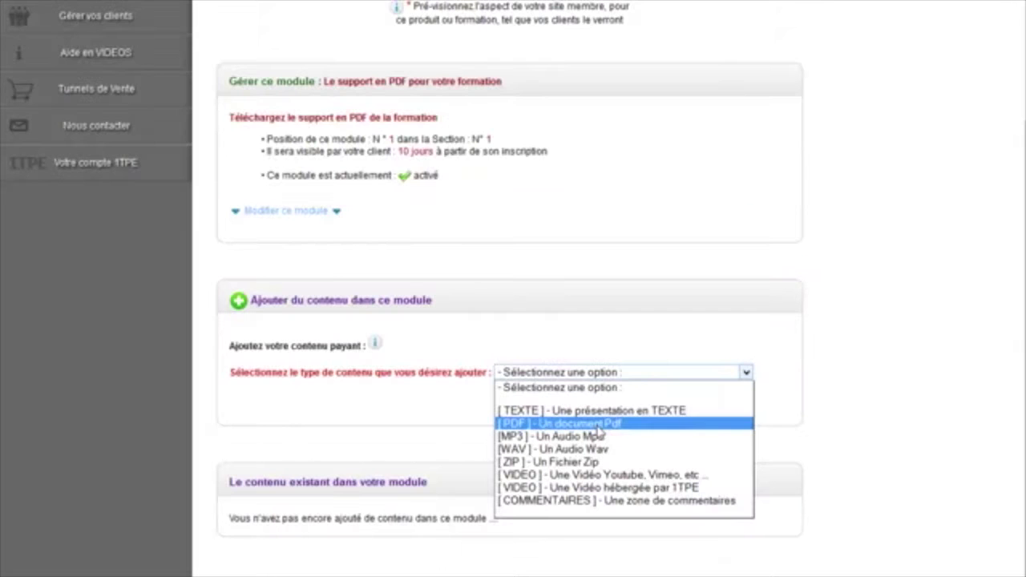
click(645, 330)
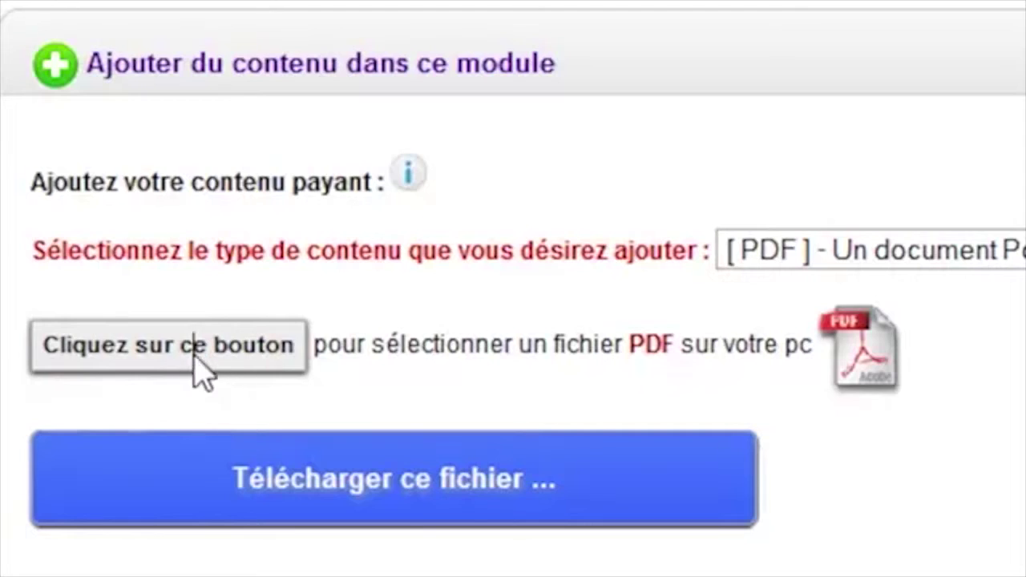
click(196, 369)
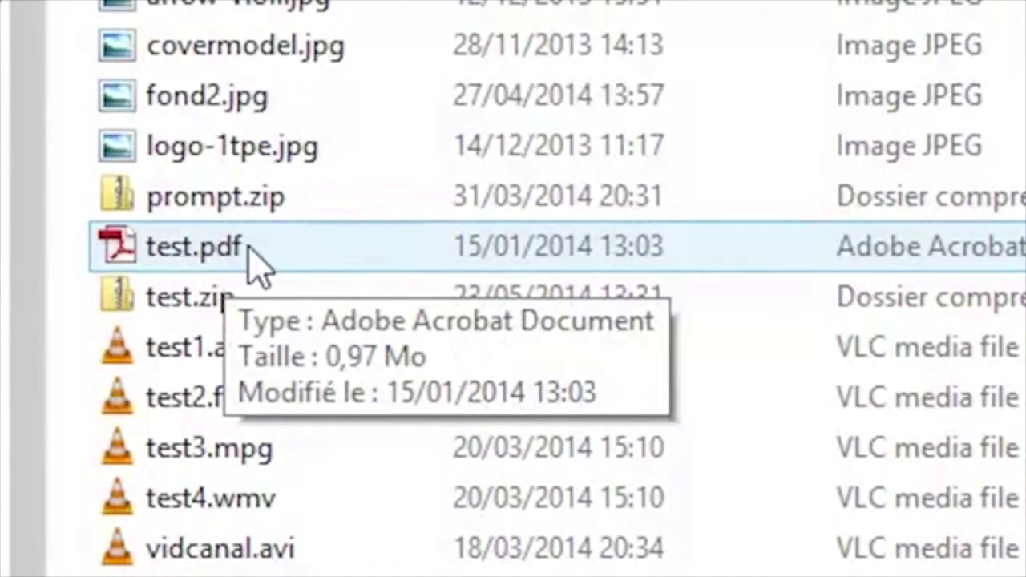
double_click(209, 247)
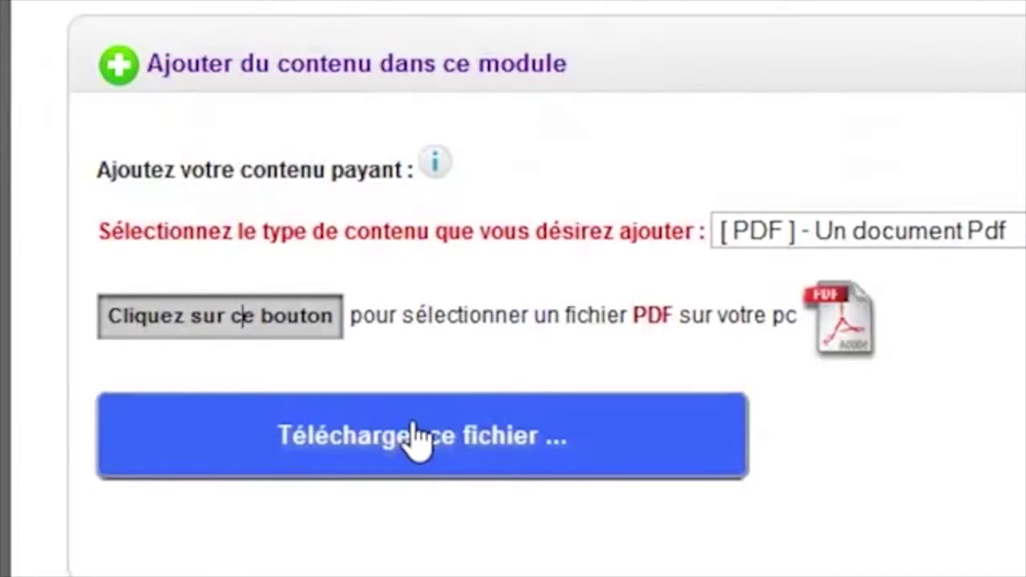
click(417, 439)
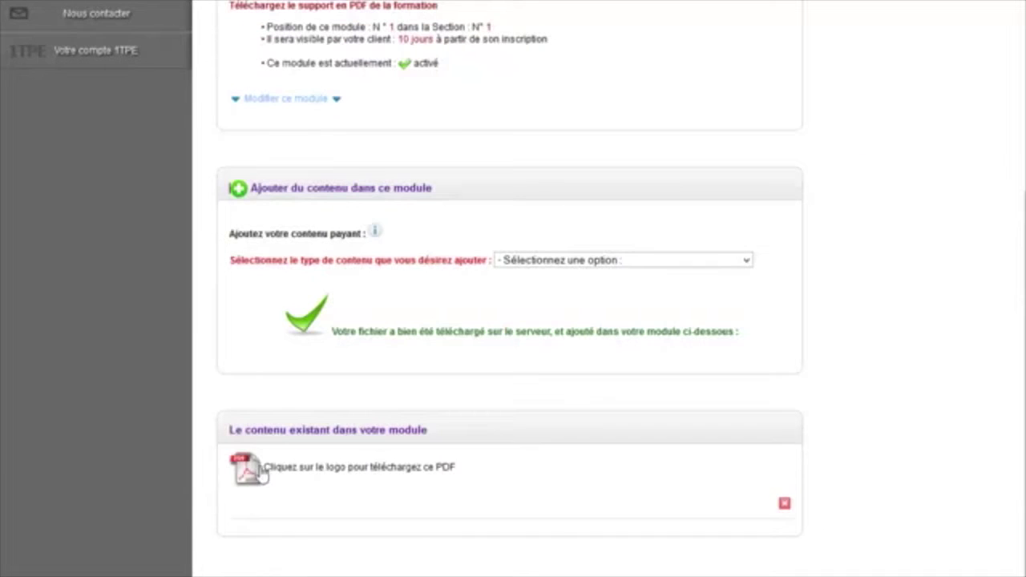
click(248, 473)
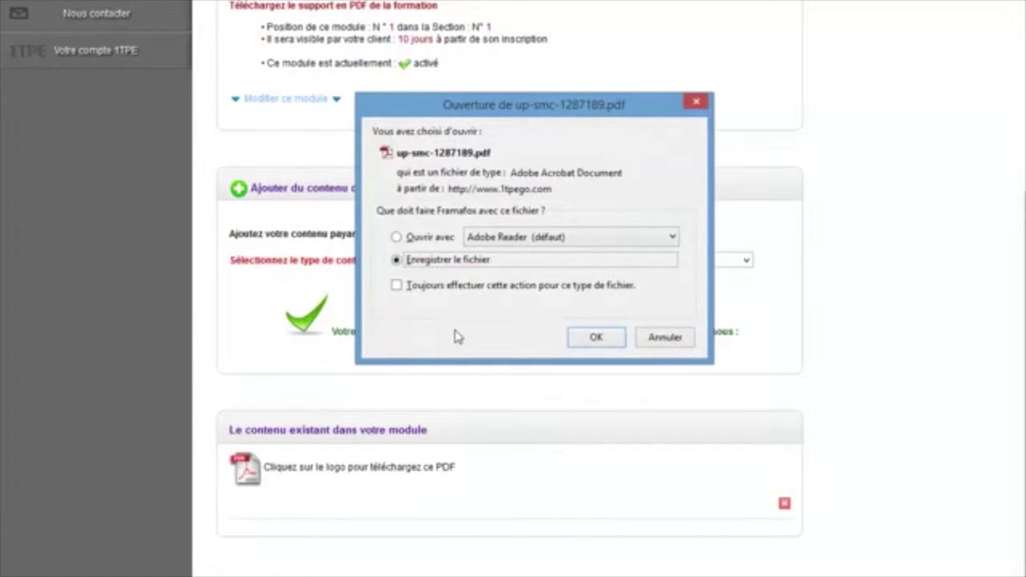
click(671, 338)
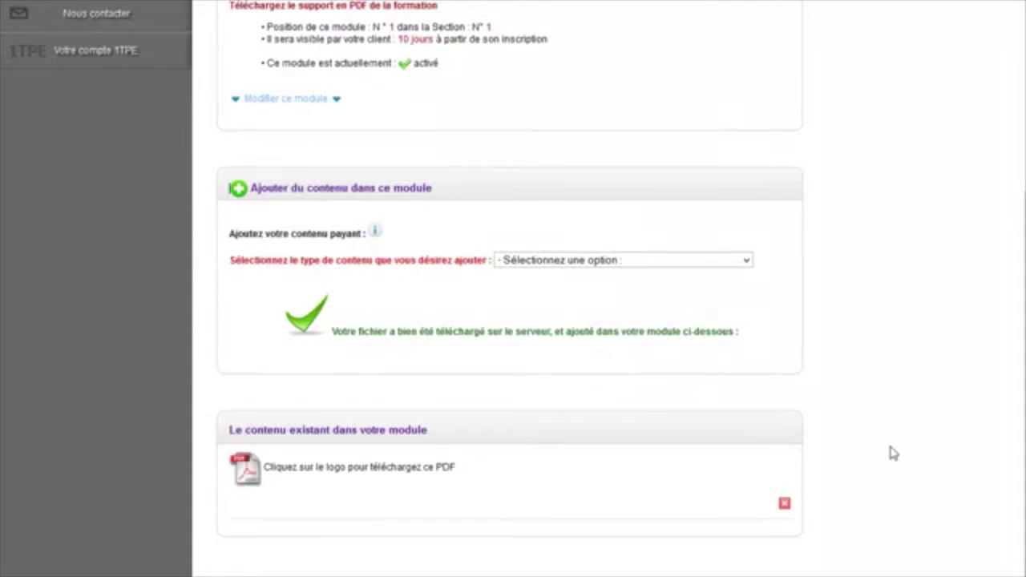
- Start a text presentation for the PDF module reading "Voici le livre au format PDF que vous pouvez télécharger ...."
click(633, 261)
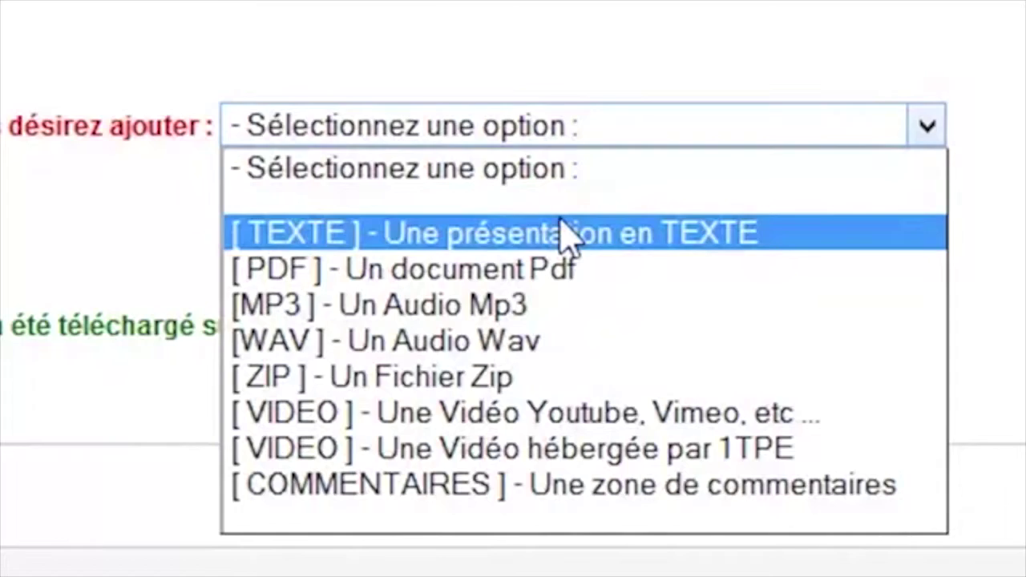
click(570, 234)
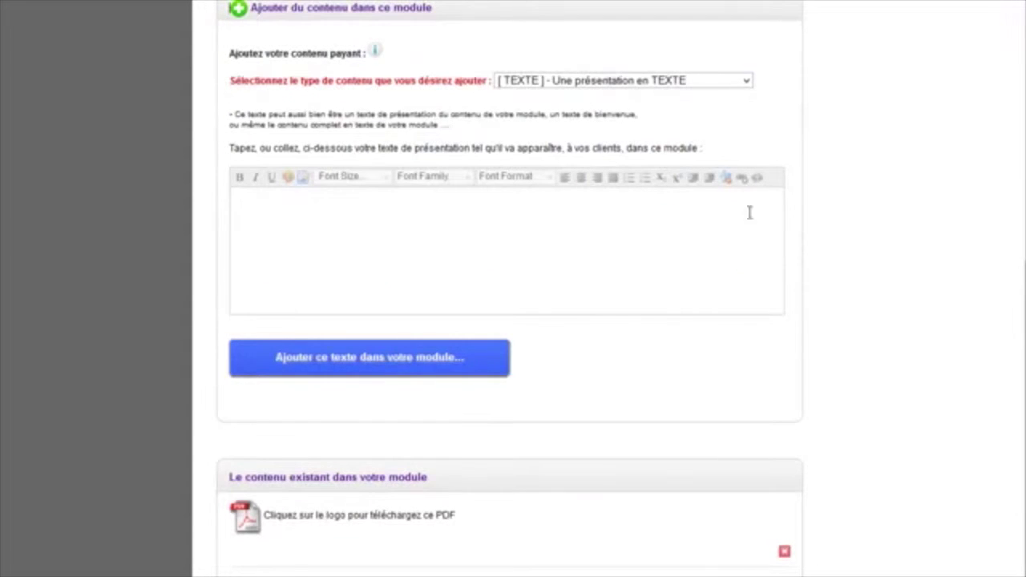
click(507, 226)
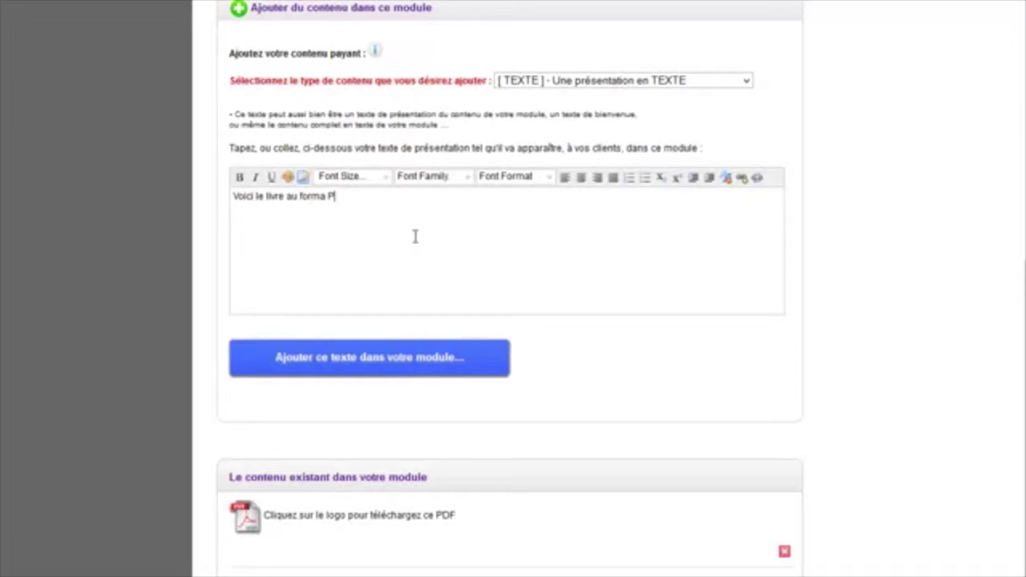
click(326, 197)
text(t)
text(vous )
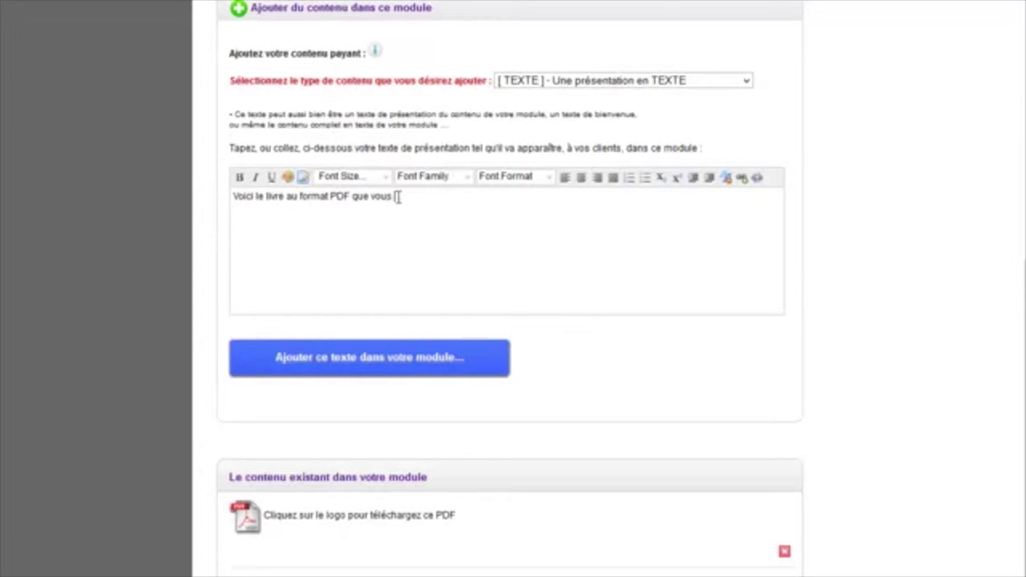
text(pouvez télécahr)
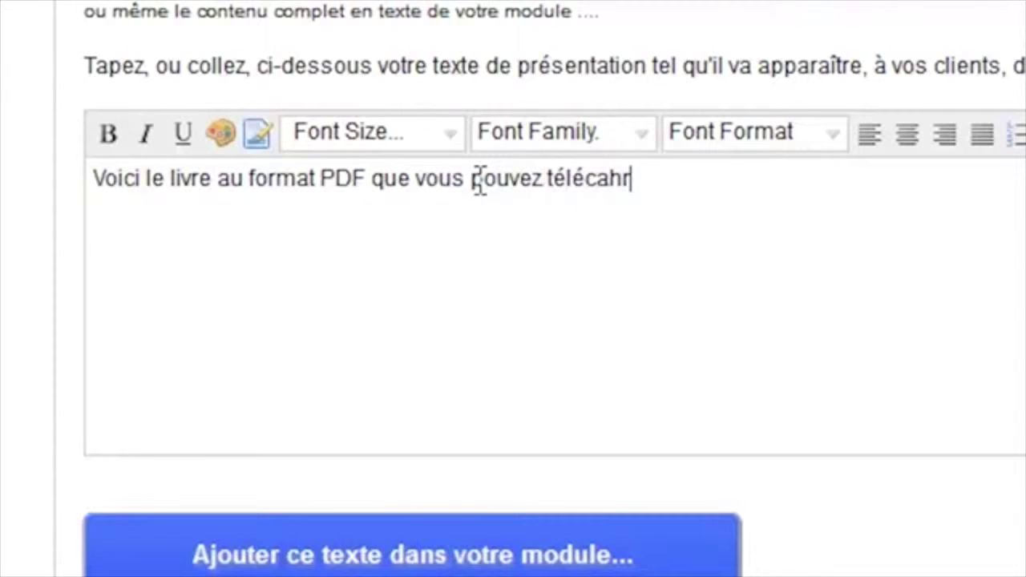
key(BackSpace)
key(BackSpace)
key(BackSpace)
text(harger ...)
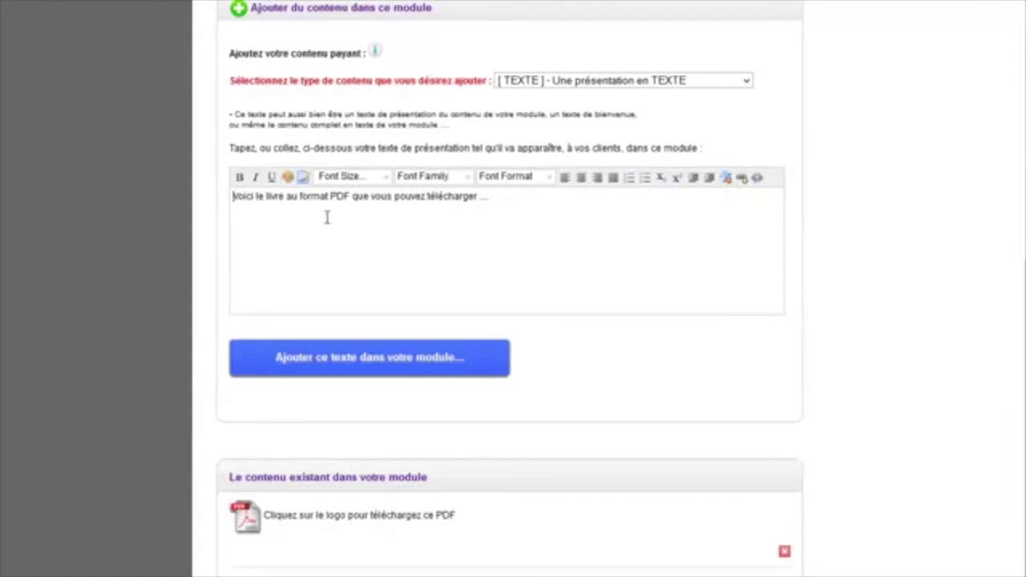
- Add the heading "Votre Livre" above the sentence and format it bold at 18 pt
key(Return)
key(Return)
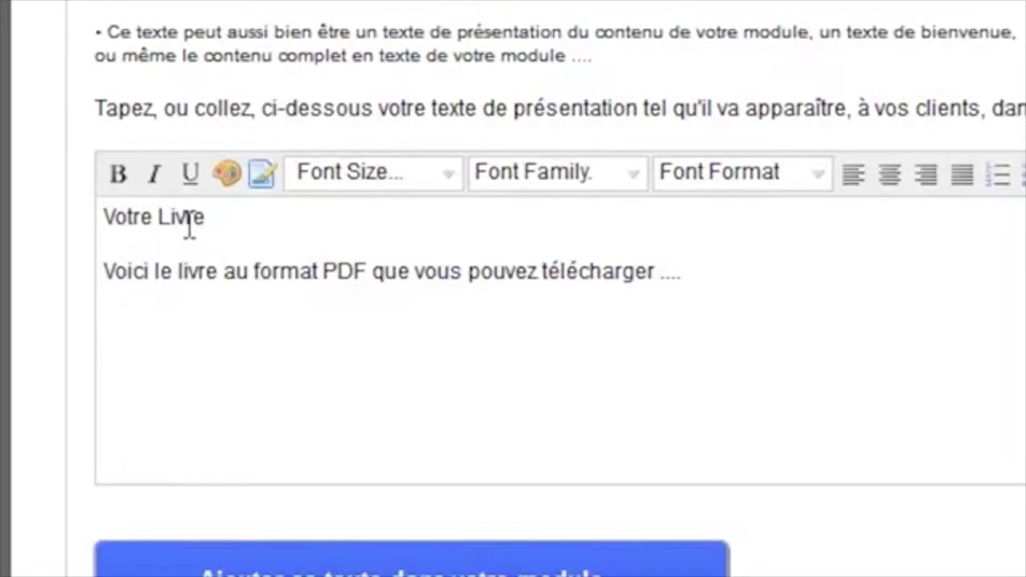
drag(280, 196, 234, 195)
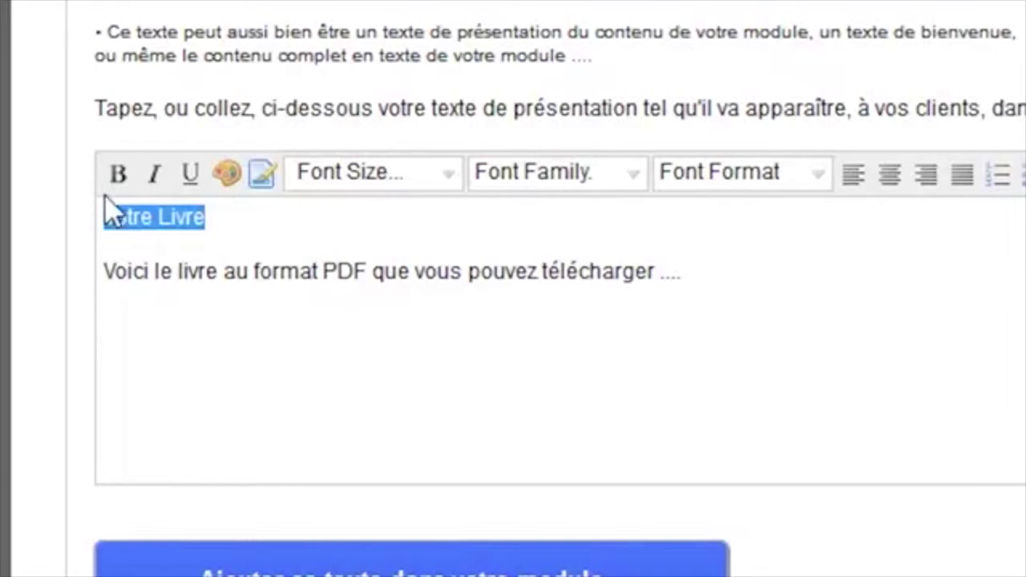
click(239, 177)
click(453, 192)
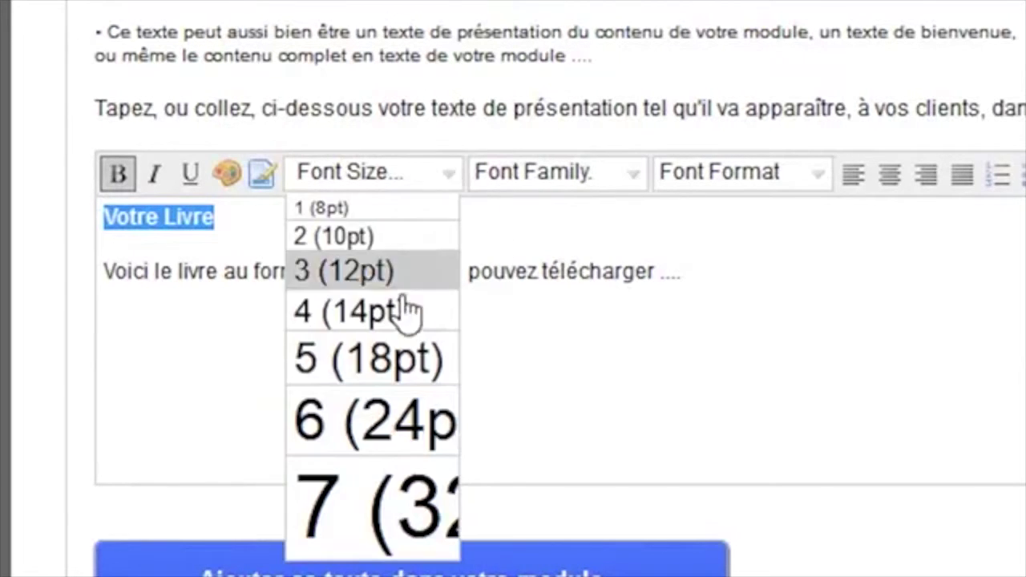
click(385, 353)
click(593, 233)
- Colour the heading "Votre Livre" dark reddish brown
drag(331, 233, 110, 236)
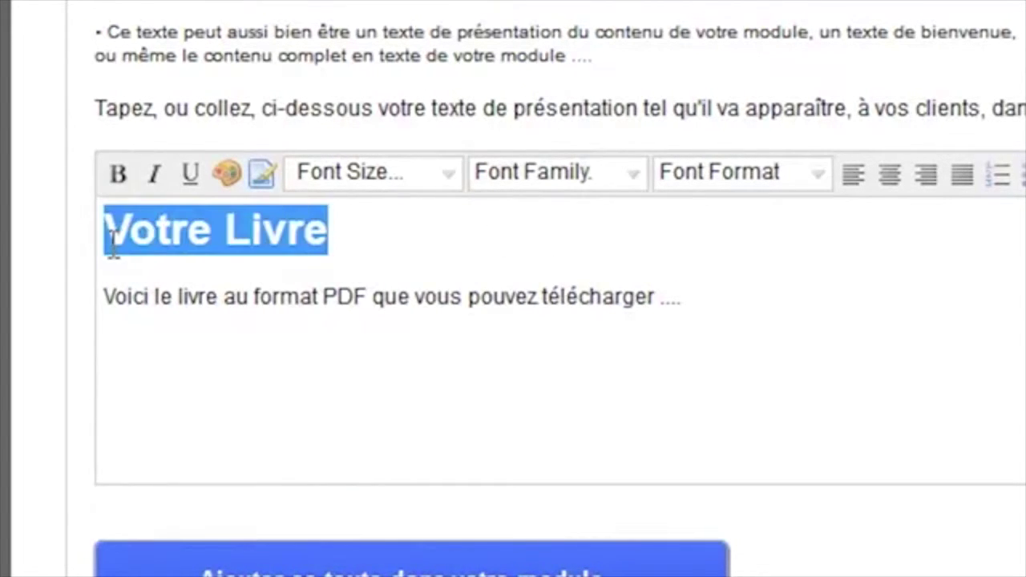
click(227, 174)
click(231, 330)
click(723, 339)
drag(330, 232, 45, 231)
click(229, 177)
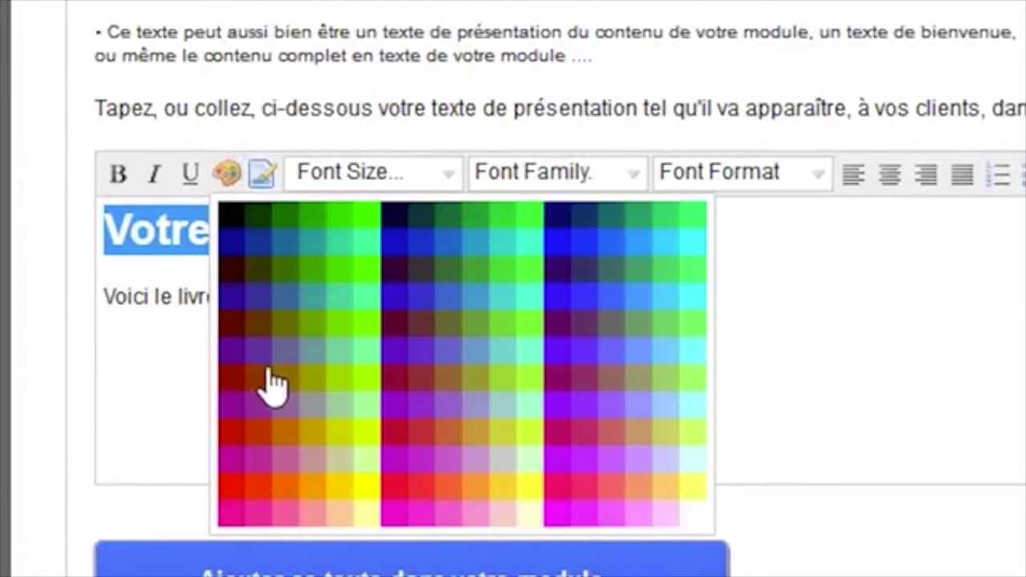
click(269, 385)
click(451, 282)
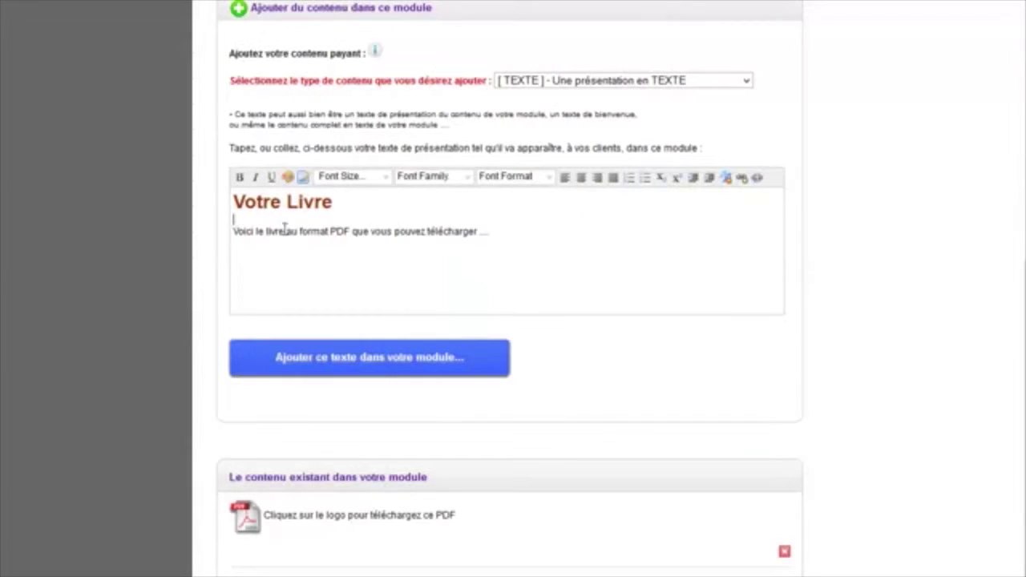
- Make the initial "V" of the sentence below the heading bold and larger
drag(238, 232, 233, 232)
click(240, 176)
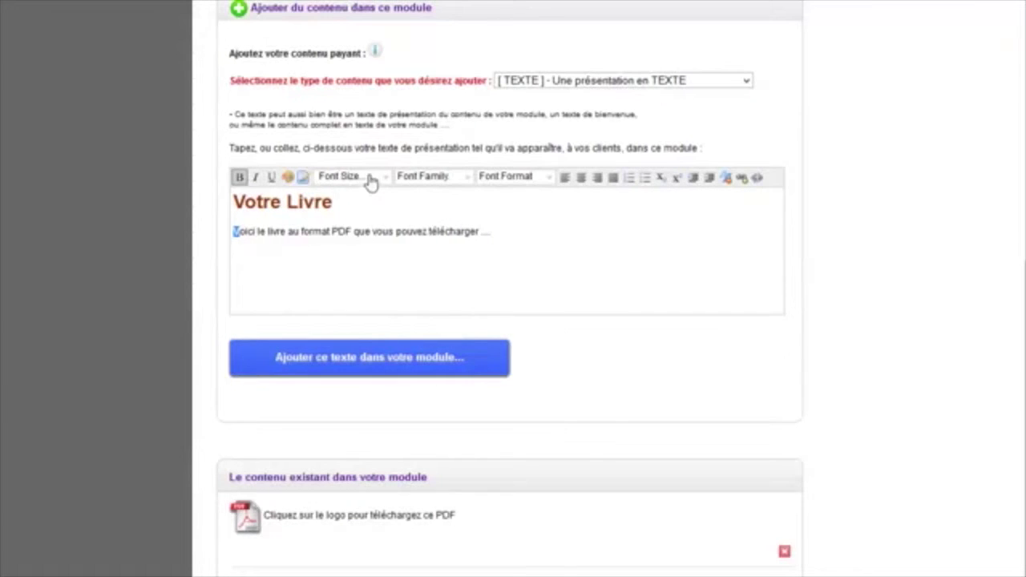
click(362, 176)
click(362, 262)
click(362, 278)
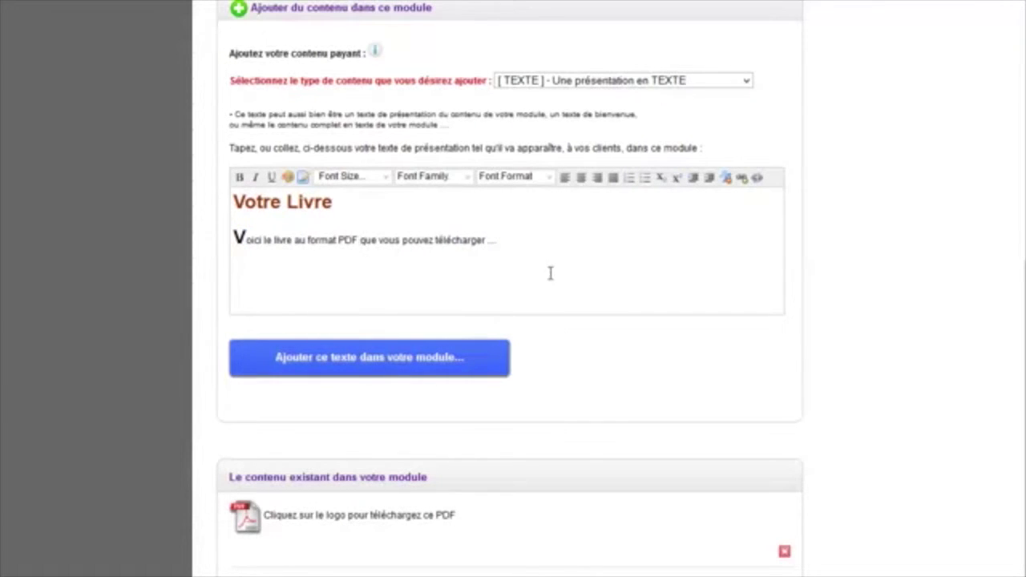
- Set the whole sentence in a serif font at 14 pt and add the formatted text to the module
drag(497, 241, 213, 240)
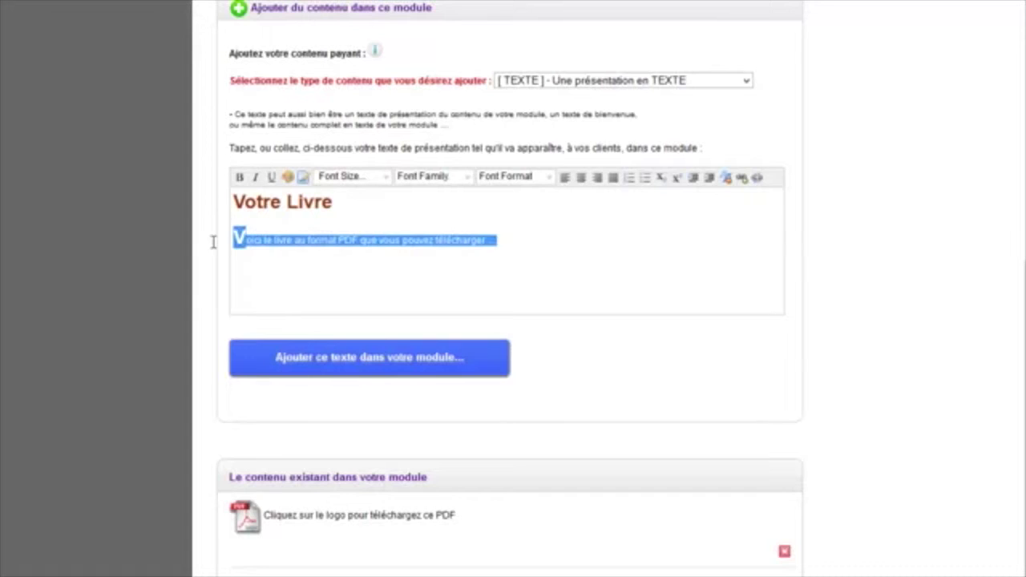
click(468, 178)
click(429, 231)
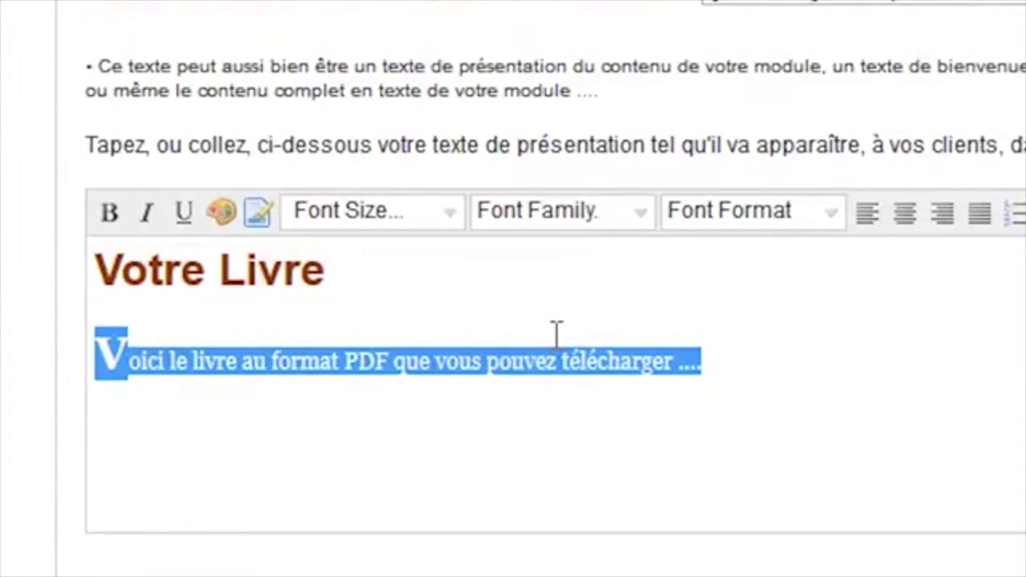
click(429, 232)
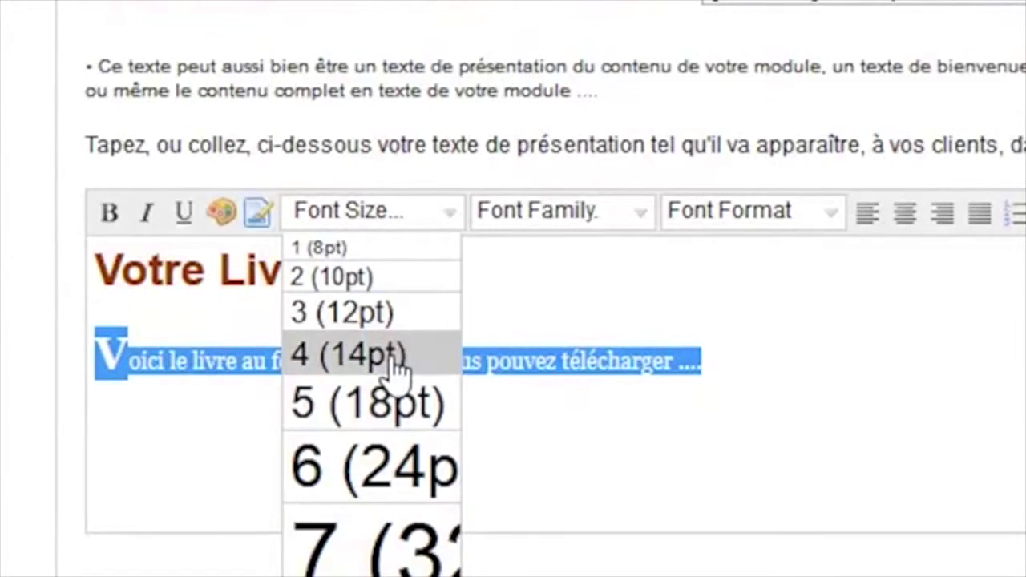
click(393, 366)
click(553, 405)
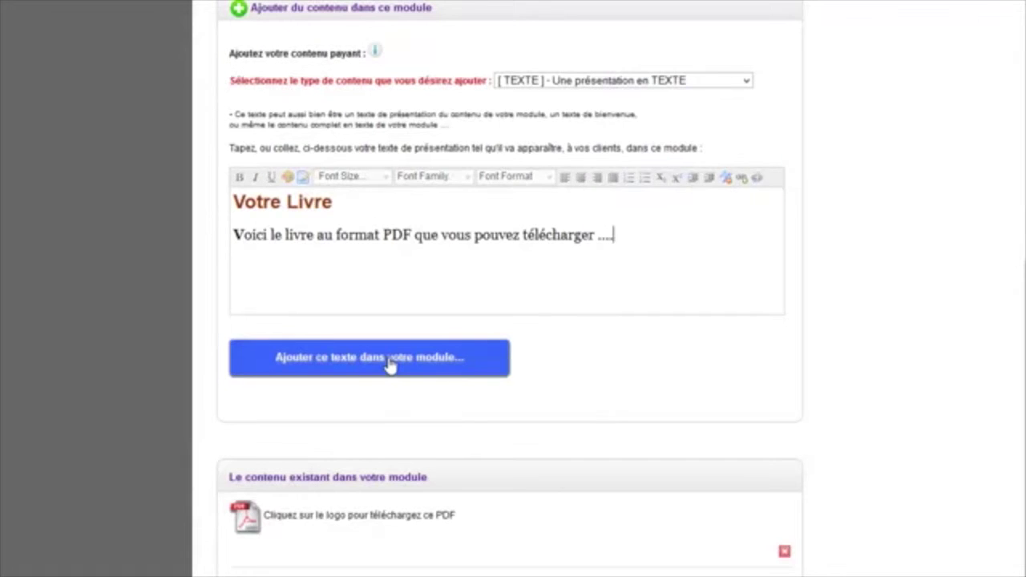
click(478, 460)
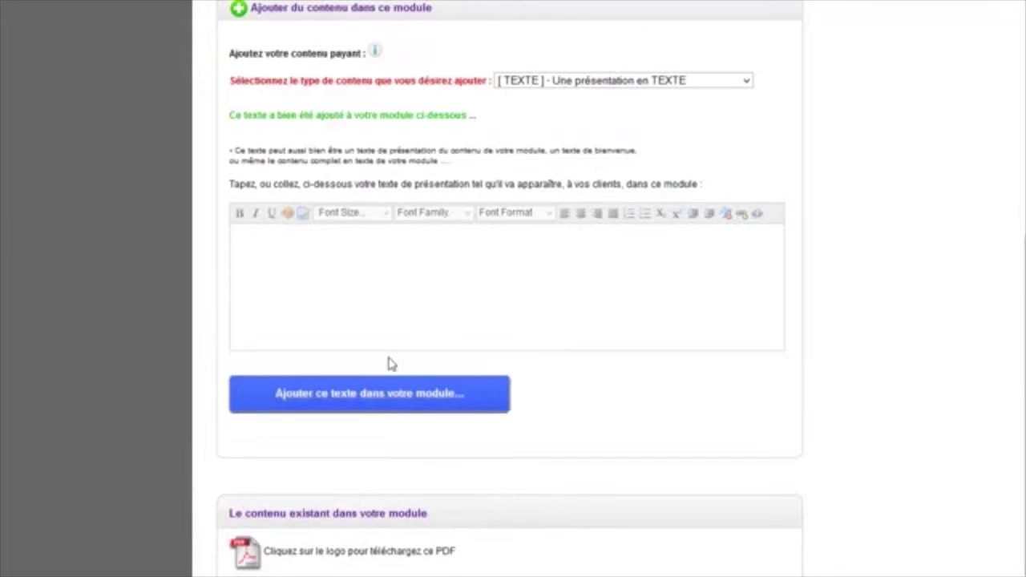
scroll(904, 422, down, 3)
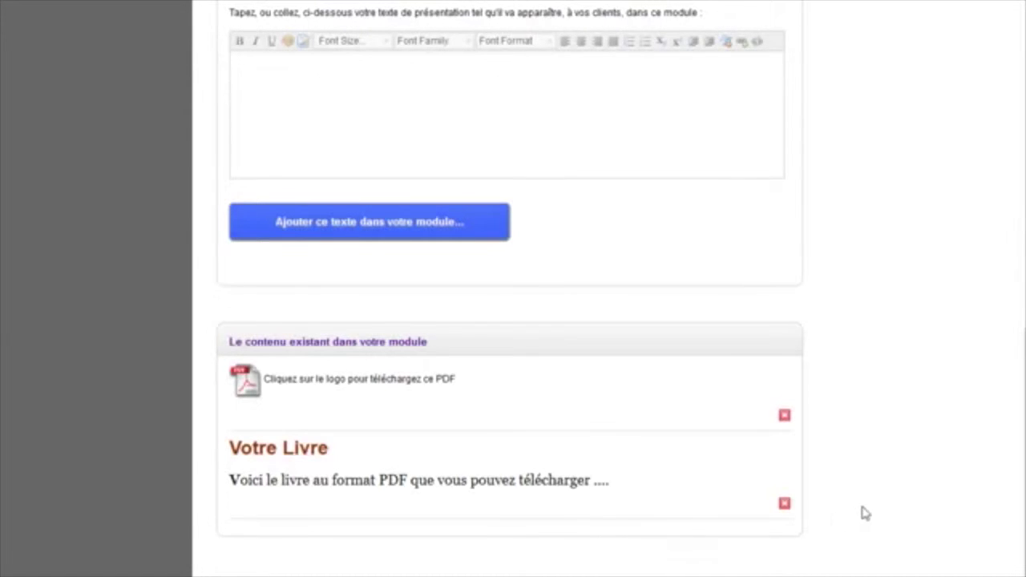
- Return to the product "Formation au Marketing Viral" and open content management for its module "Vidéo N° 1 : la première leçon"
scroll(881, 520, up, 8)
click(112, 112)
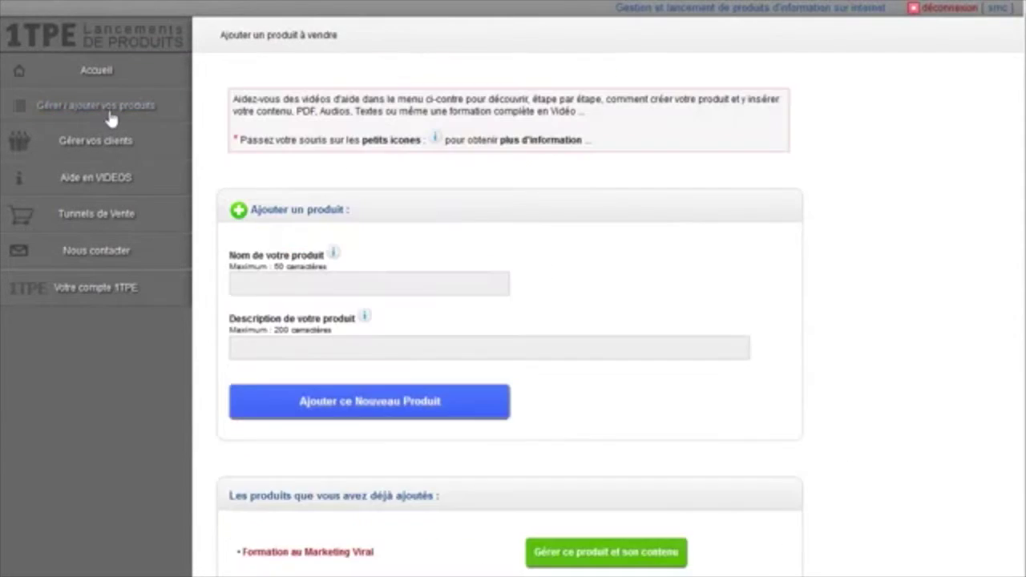
click(605, 553)
scroll(821, 385, down, 3)
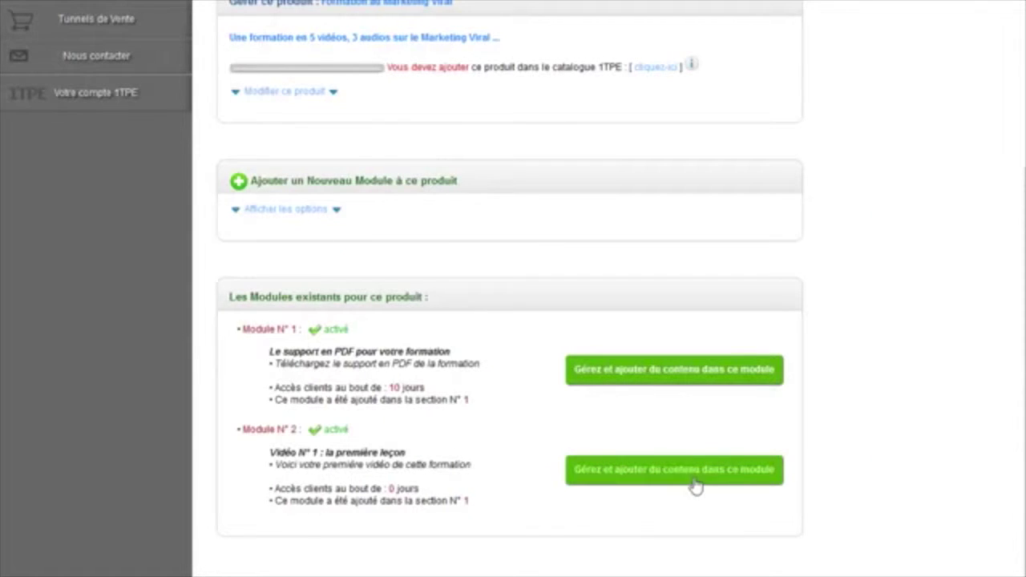
click(655, 471)
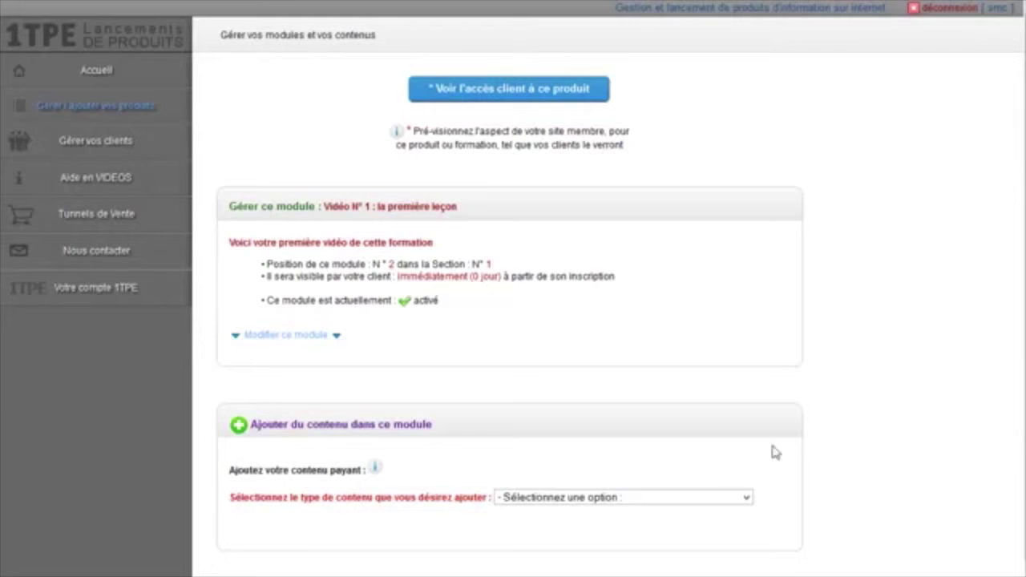
scroll(797, 455, down, 3)
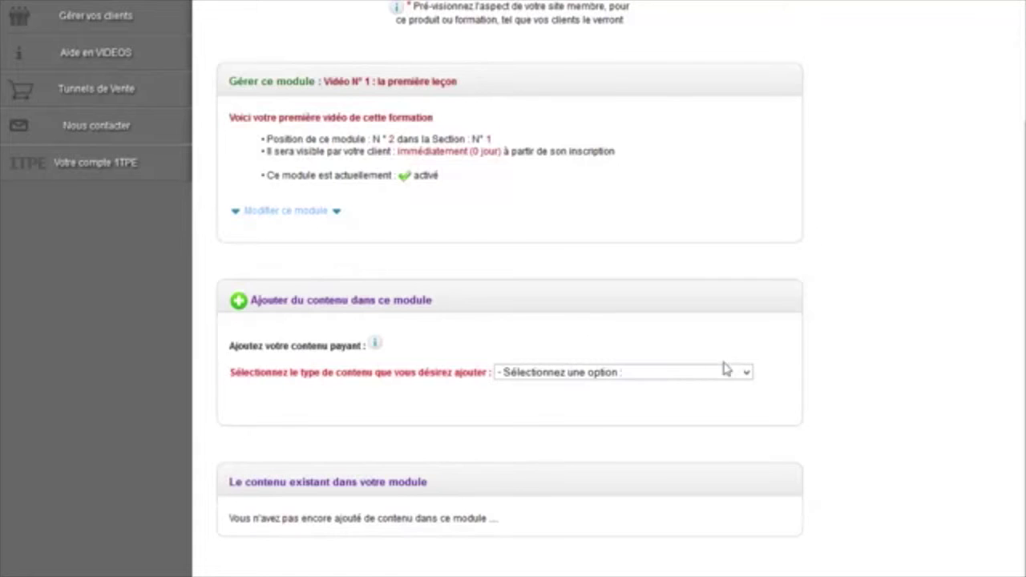
click(685, 375)
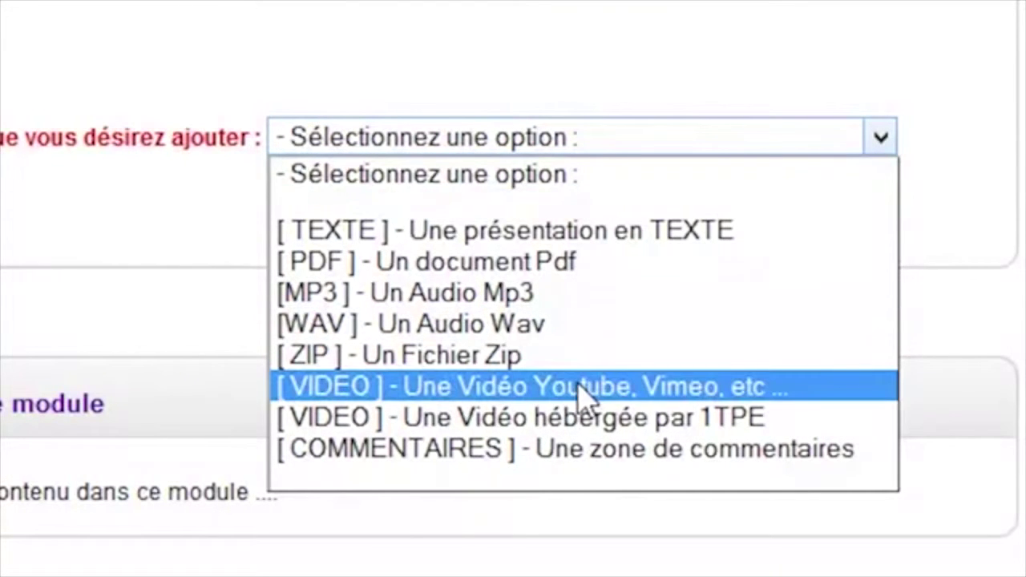
click(682, 386)
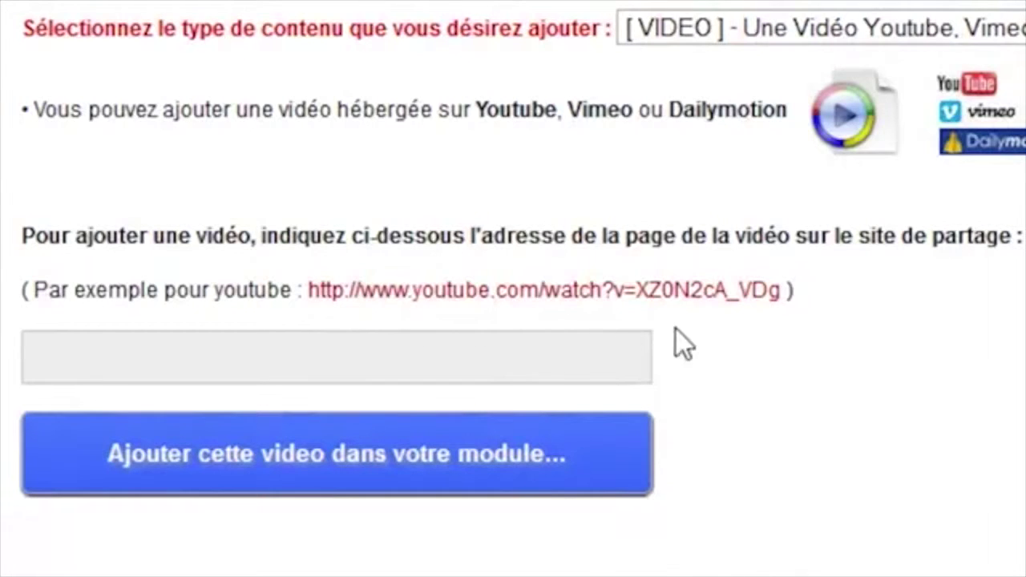
drag(307, 289, 782, 282)
key(ctrl+c)
click(179, 359)
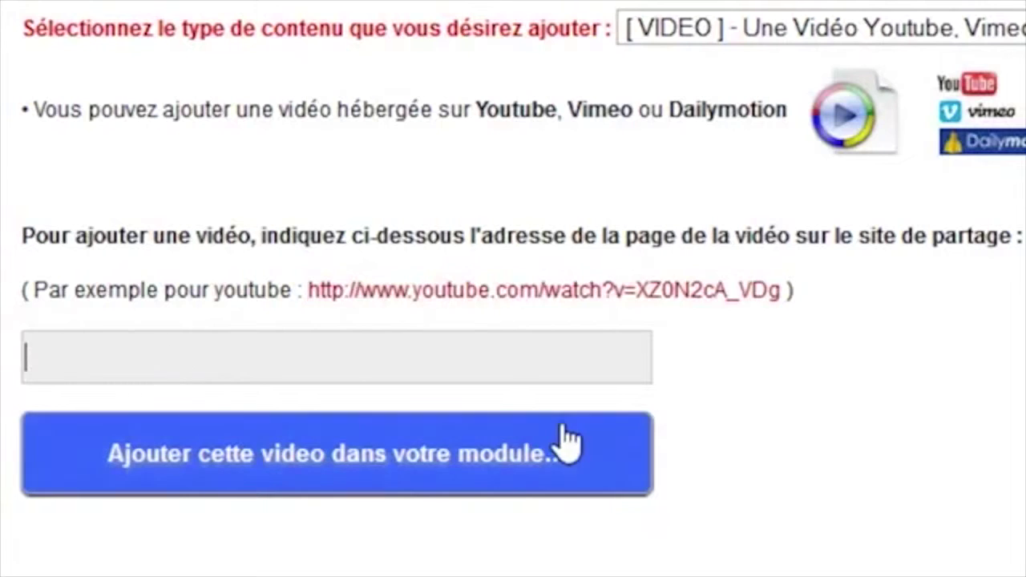
key(ctrl+v)
key(Escape)
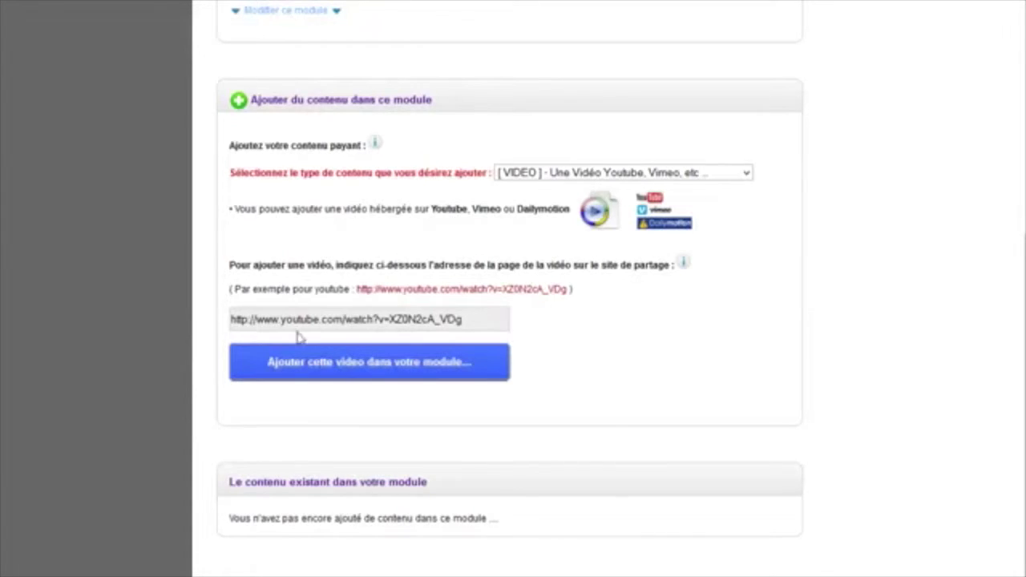
click(505, 317)
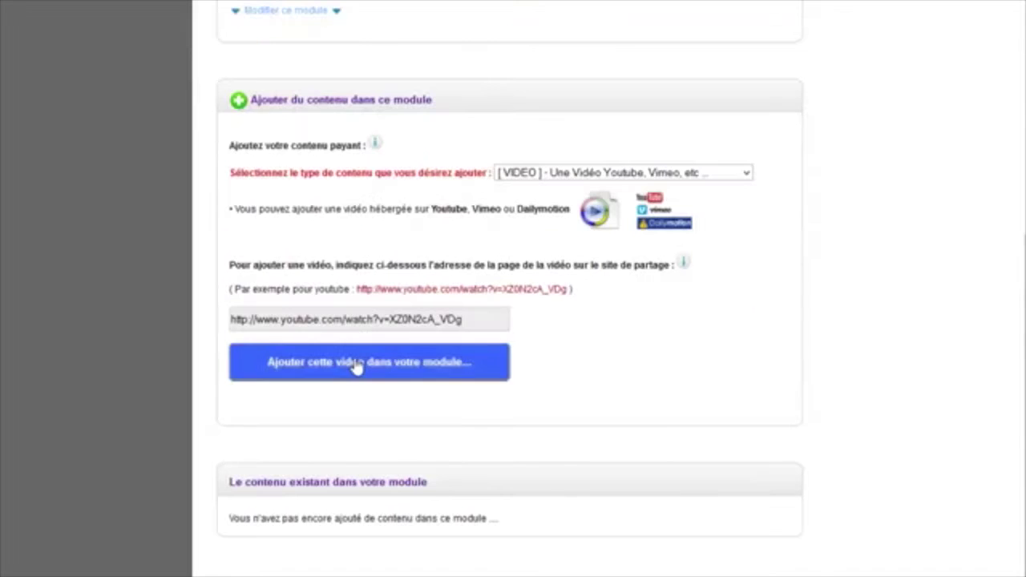
click(360, 369)
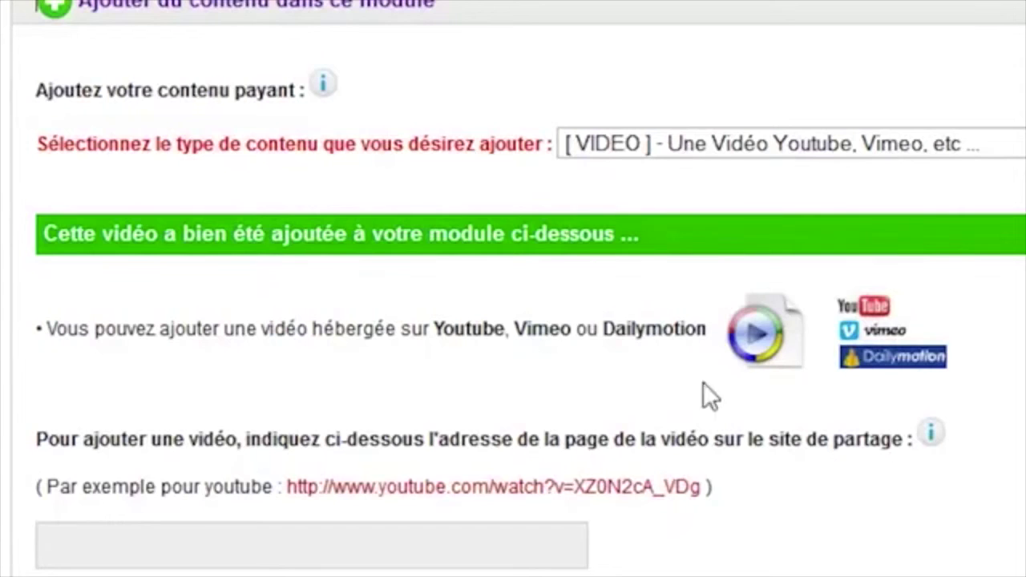
- Play the embedded video in the module's existing content to check it
scroll(778, 408, down, 4)
scroll(870, 405, down, 3)
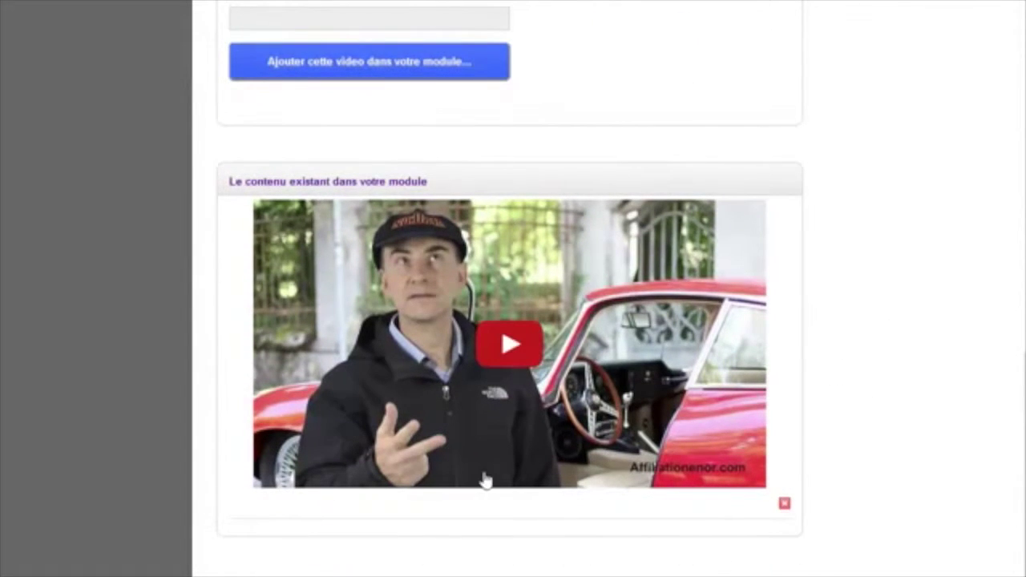
click(507, 347)
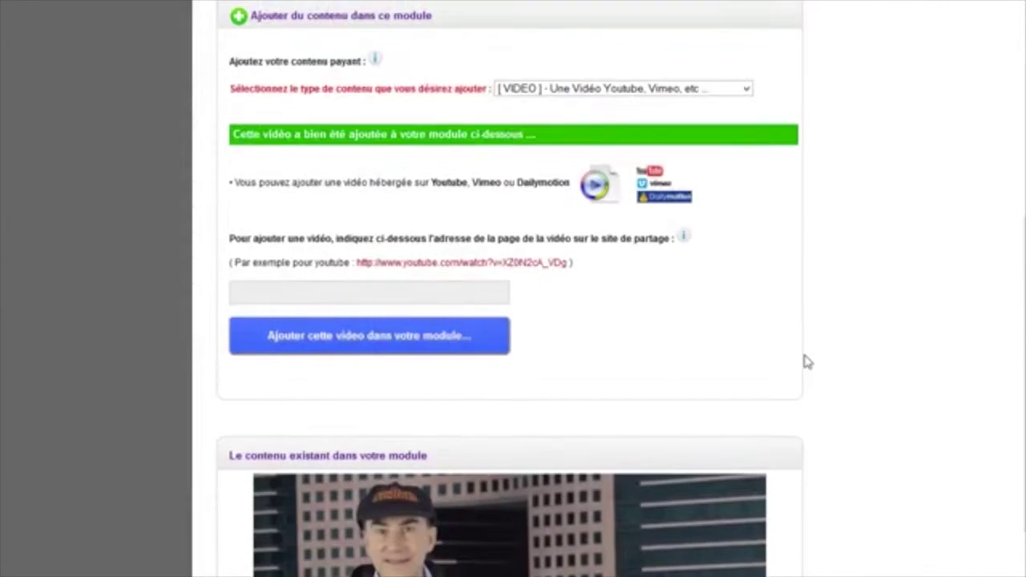
- Switch the content type for this module to "[ VIDEO ] - Une Vidéo hébergée par 1TPE"
scroll(806, 359, up, 2)
scroll(806, 361, up, 3)
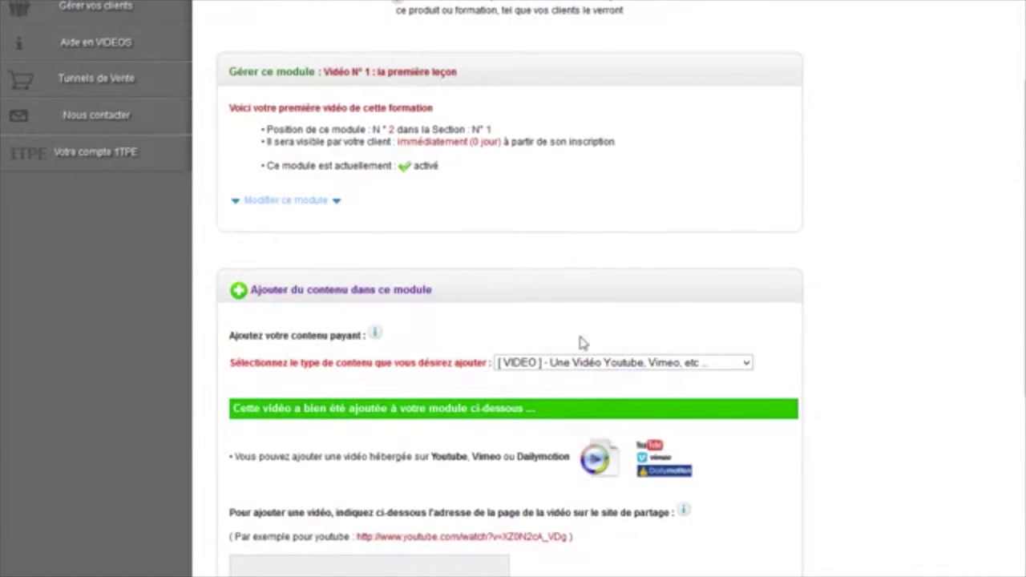
click(625, 369)
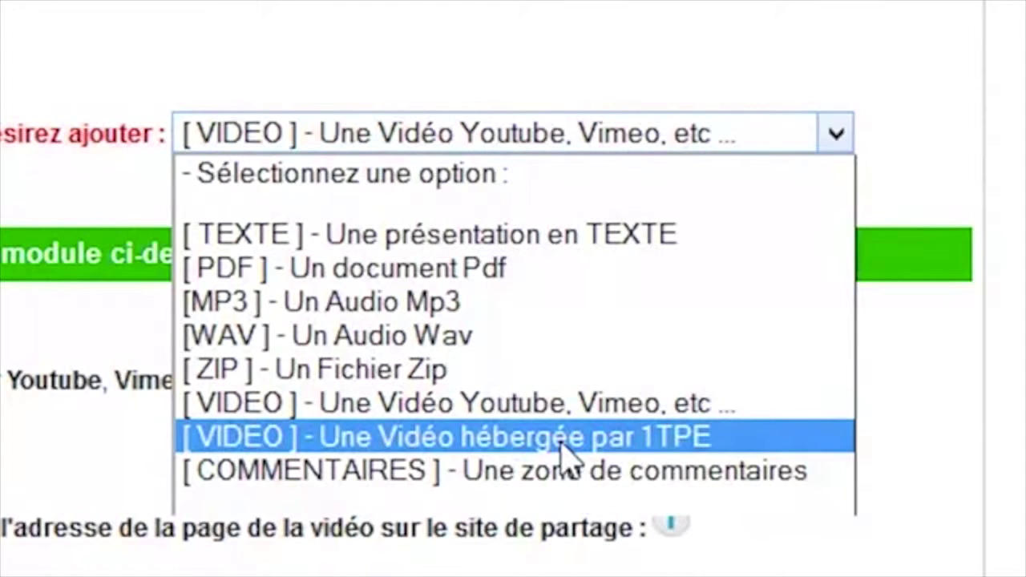
click(562, 443)
scroll(698, 412, down, 7)
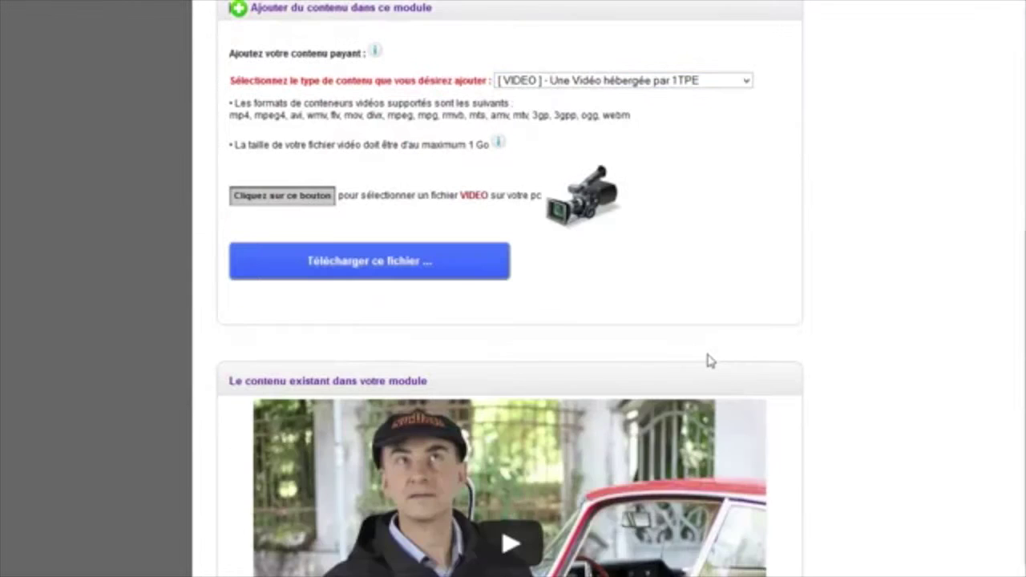
- Upload the video file test2.flv to the module as a video hosted by 1TPE
scroll(702, 366, up, 1)
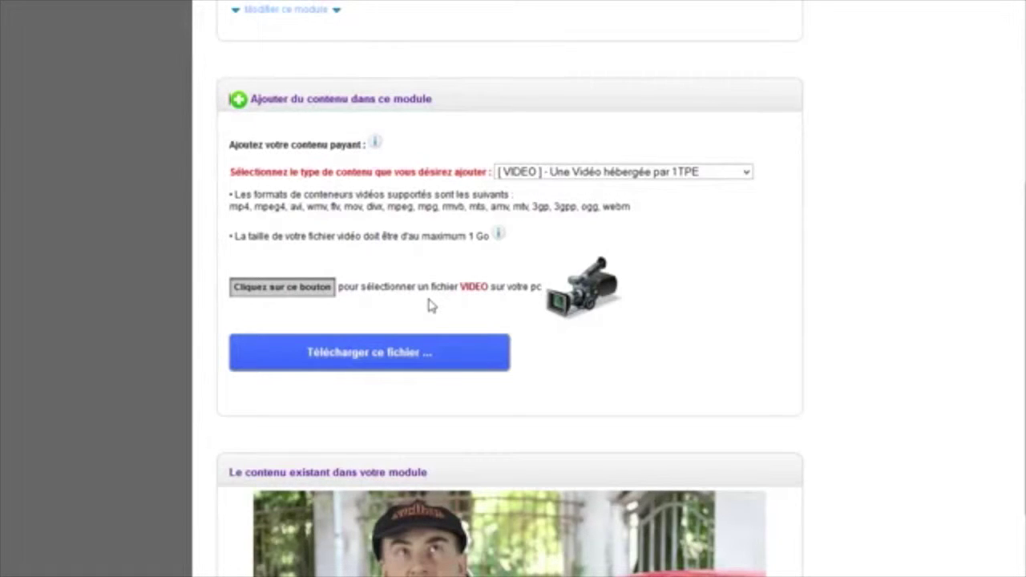
click(295, 288)
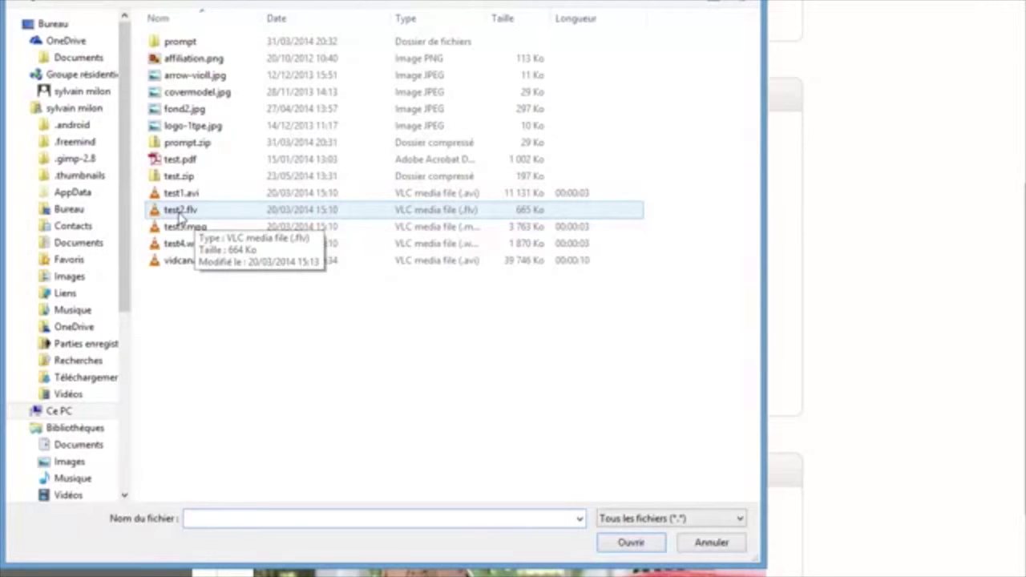
double_click(180, 212)
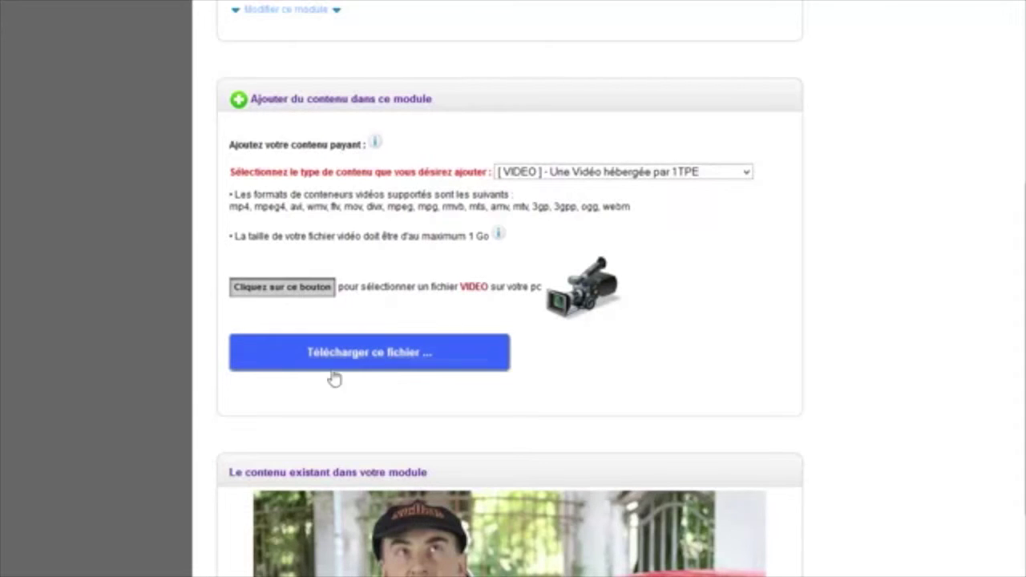
click(362, 362)
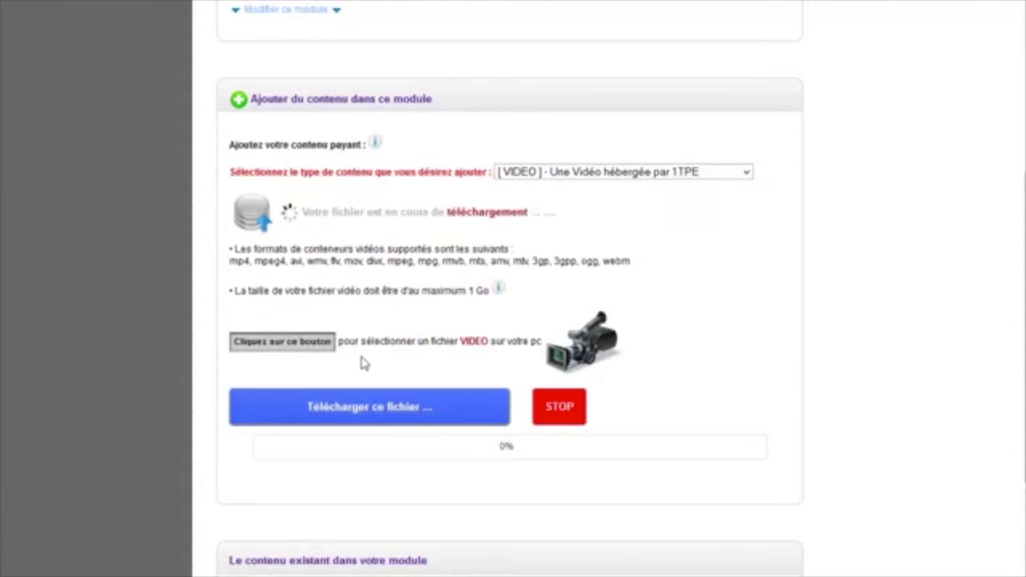
click(362, 362)
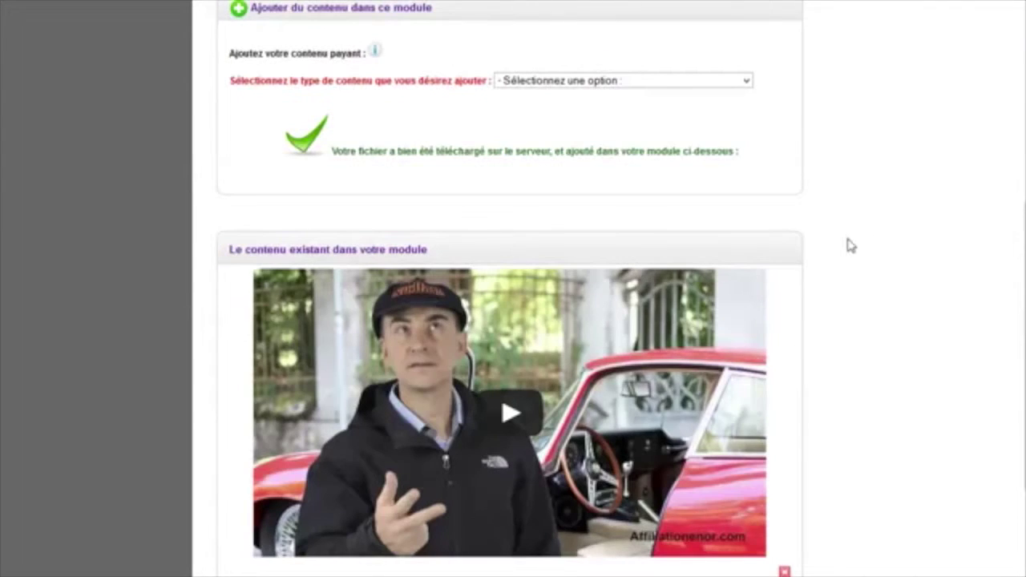
scroll(850, 268, down, 5)
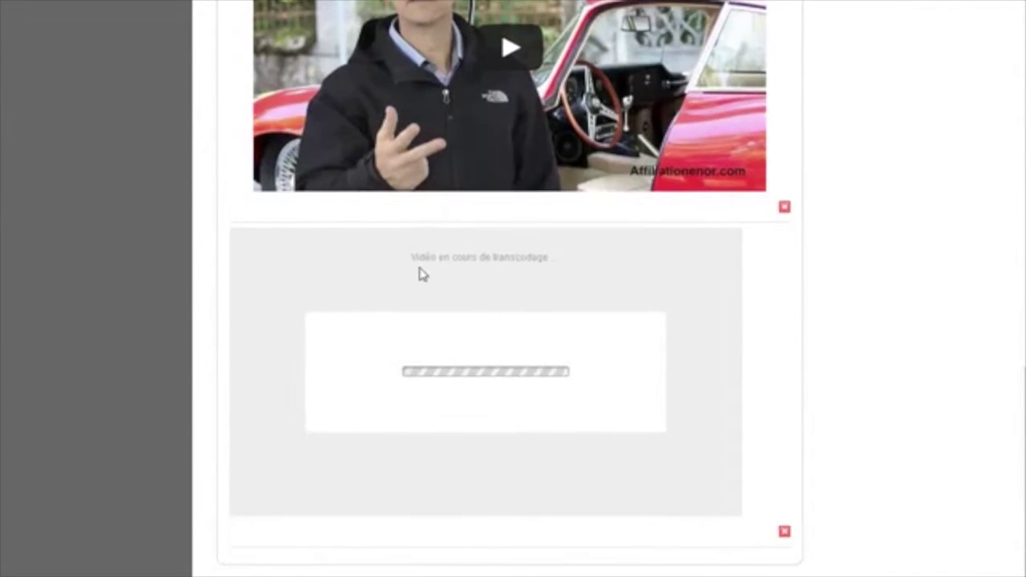
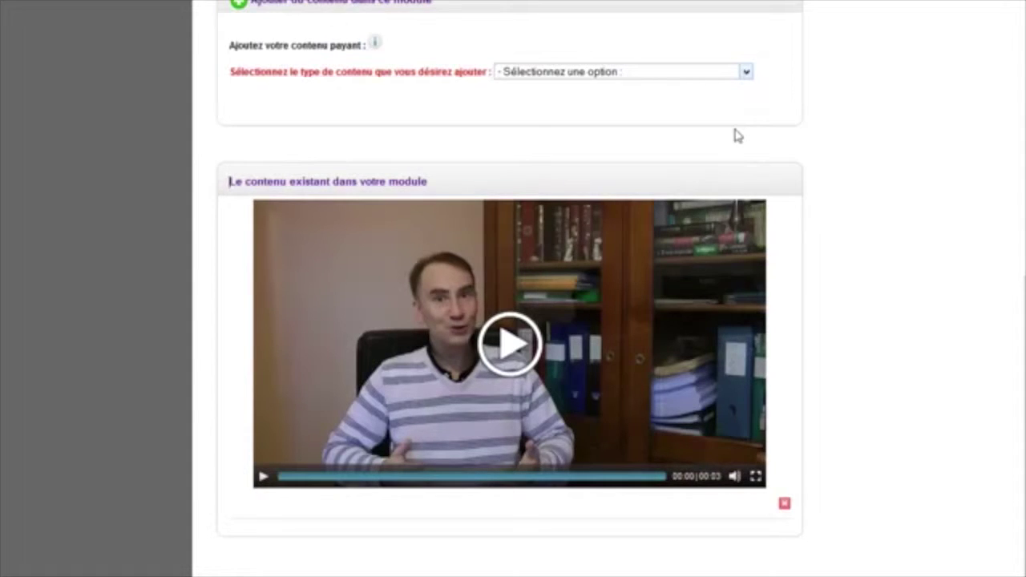
- Add the document test.pdf to the module as PDF content
click(622, 73)
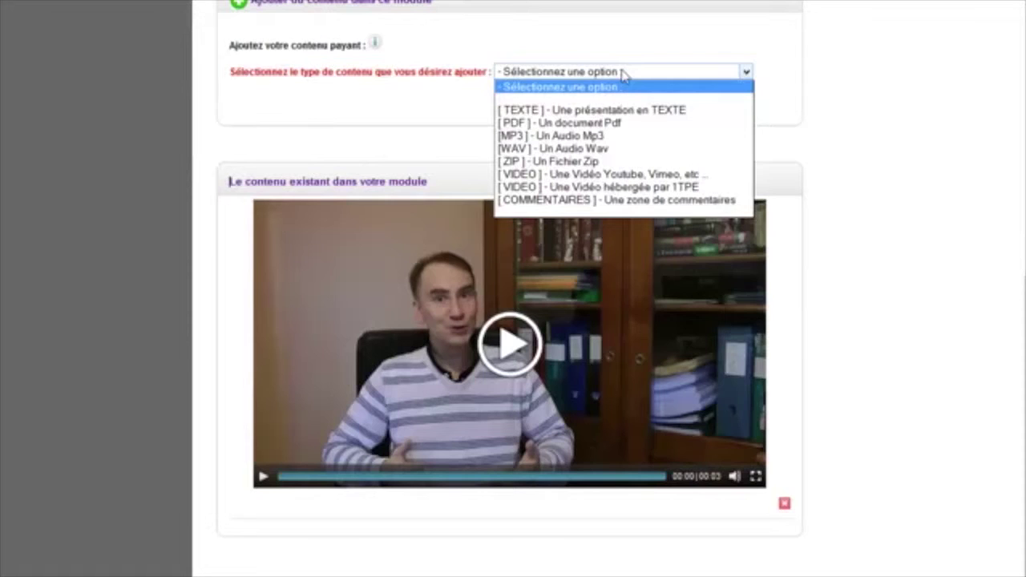
click(604, 126)
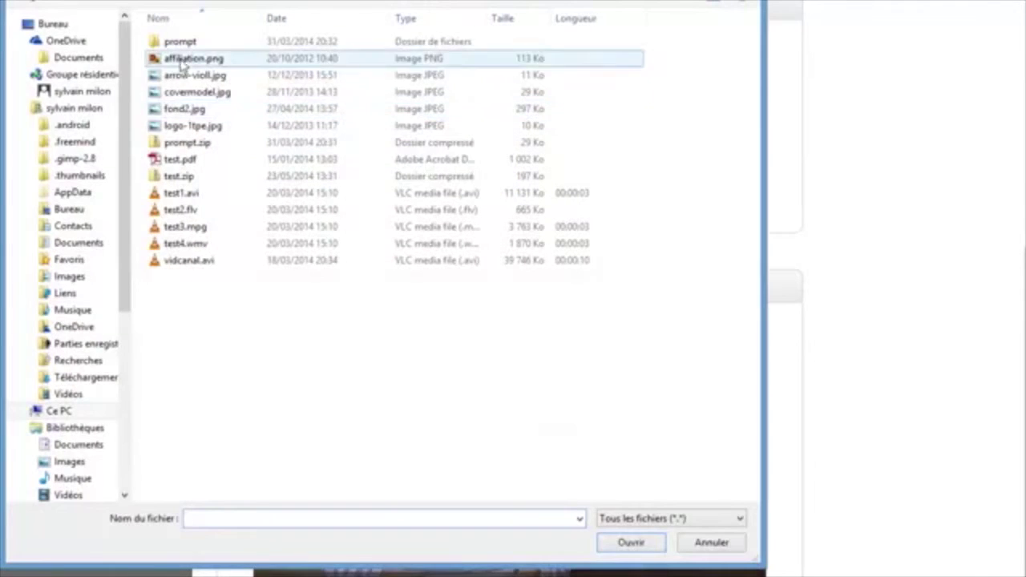
click(177, 158)
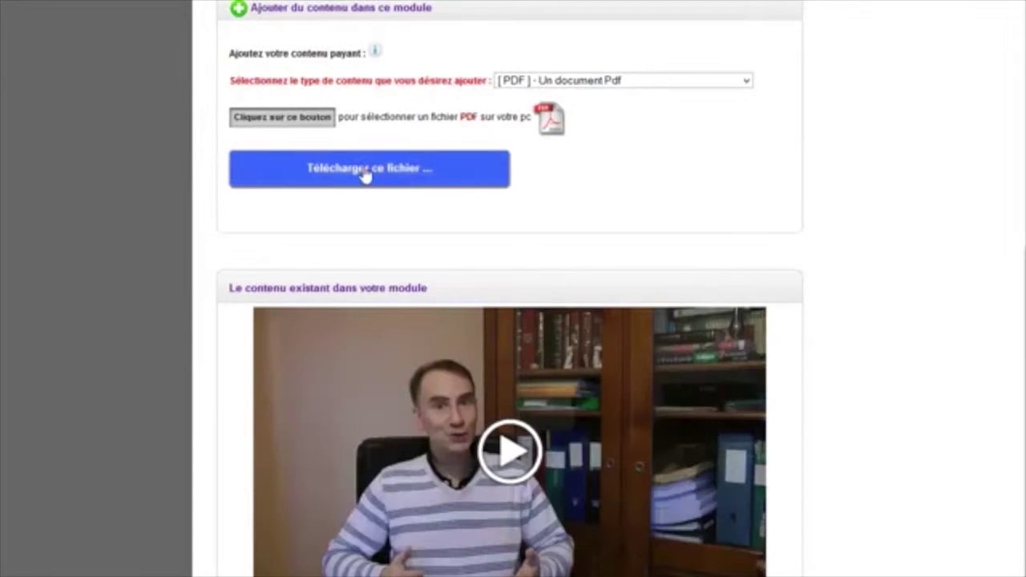
click(365, 176)
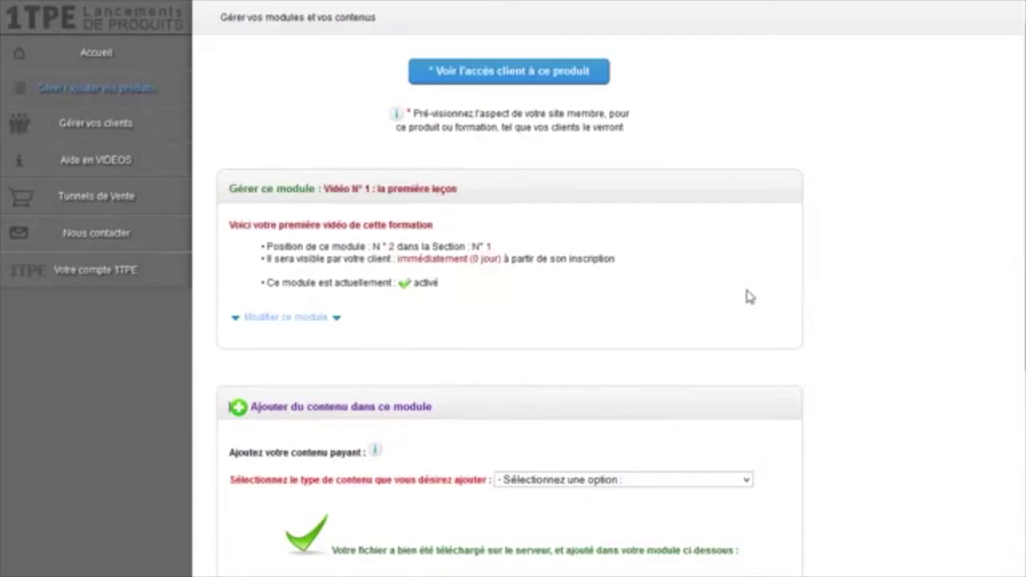
scroll(748, 288, down, 7)
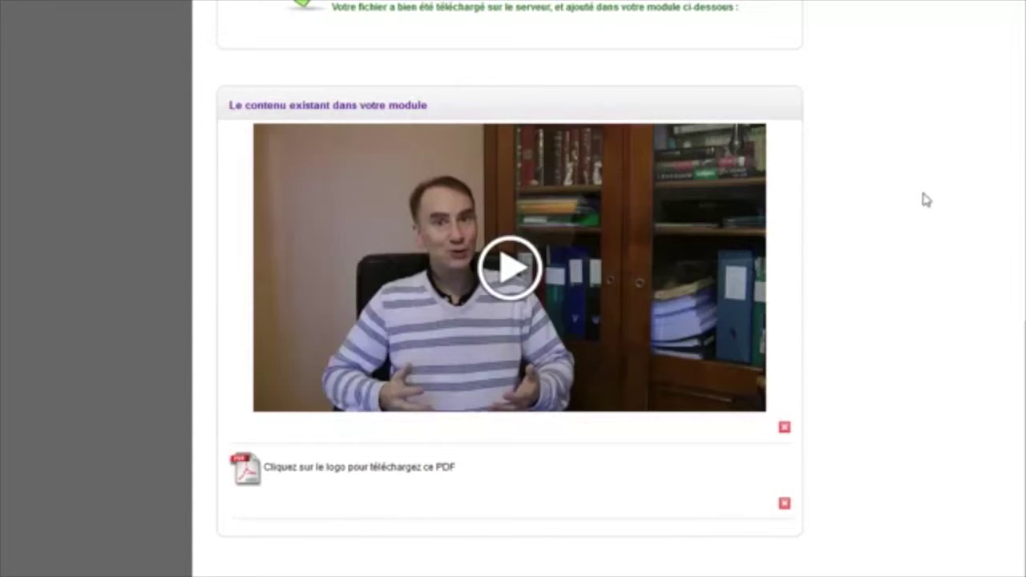
scroll(882, 196, up, 3)
click(613, 210)
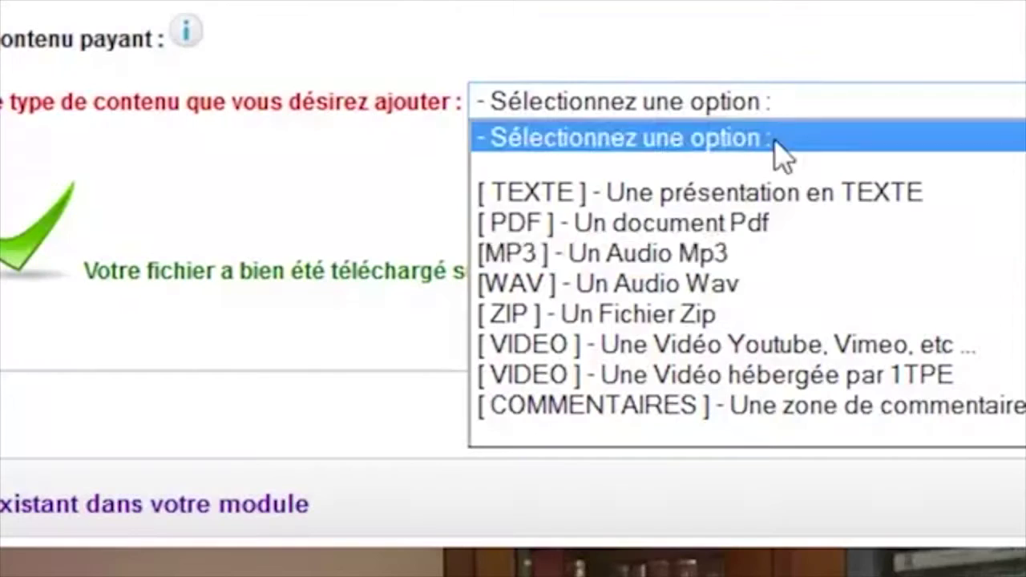
click(549, 274)
scroll(559, 283, down, 5)
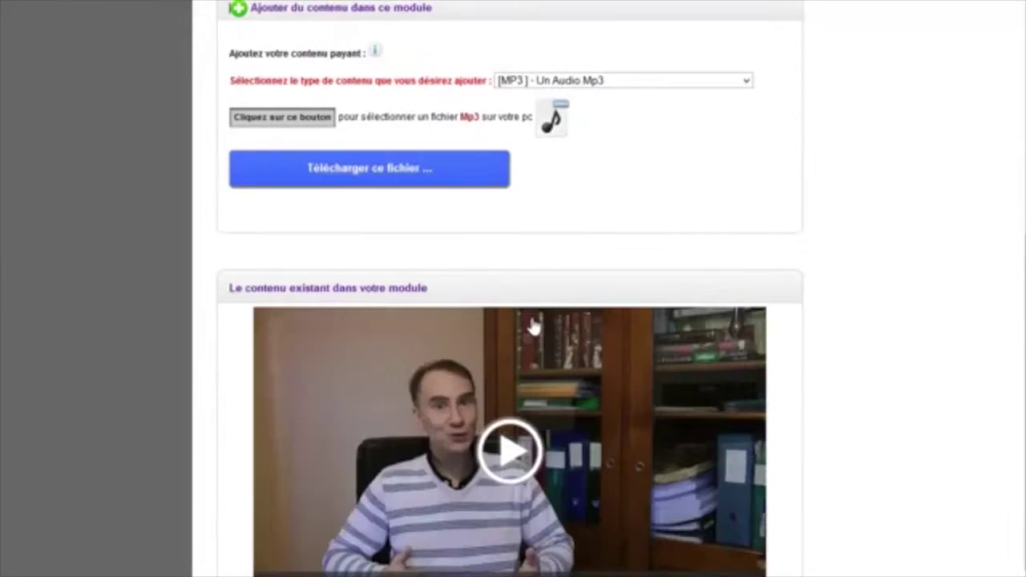
click(272, 117)
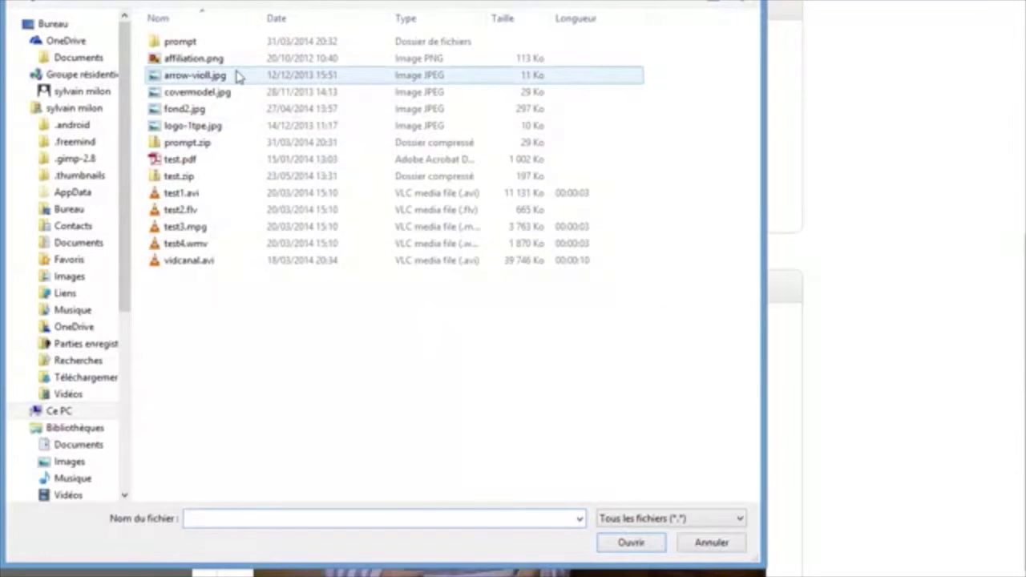
click(712, 544)
- Add the archive test.zip to the module as ZIP file content
click(598, 82)
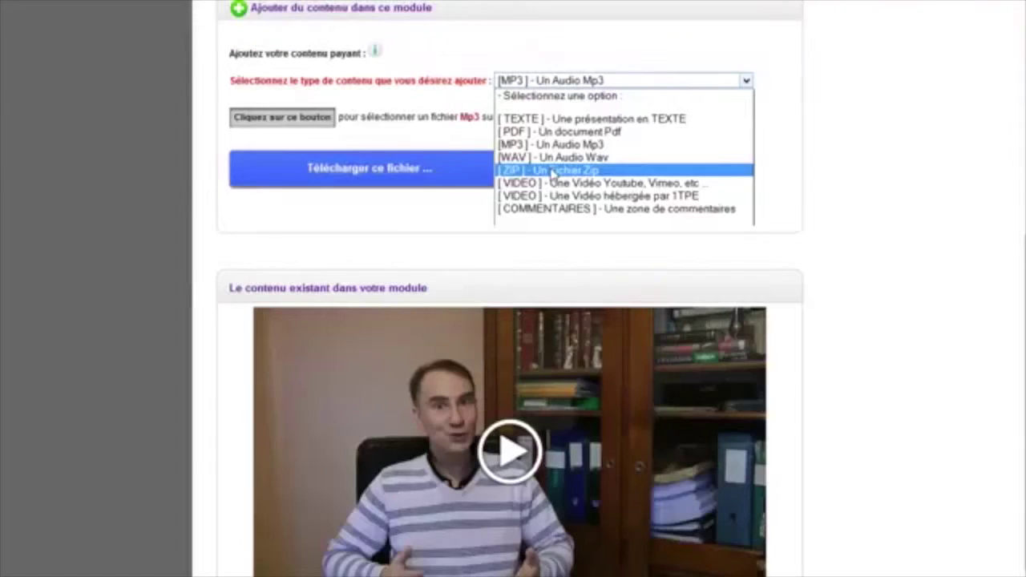
click(551, 171)
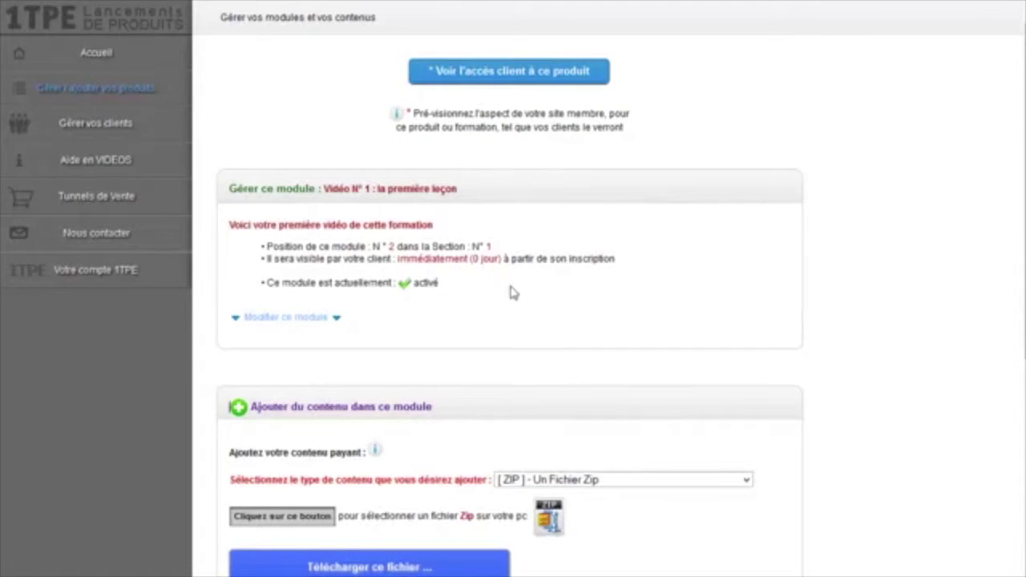
scroll(556, 288, down, 5)
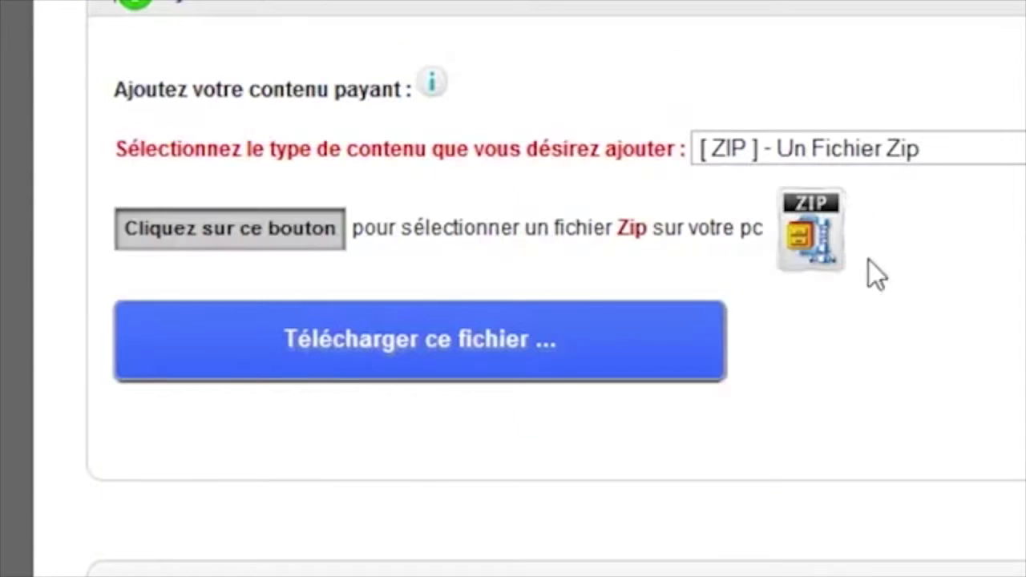
click(230, 236)
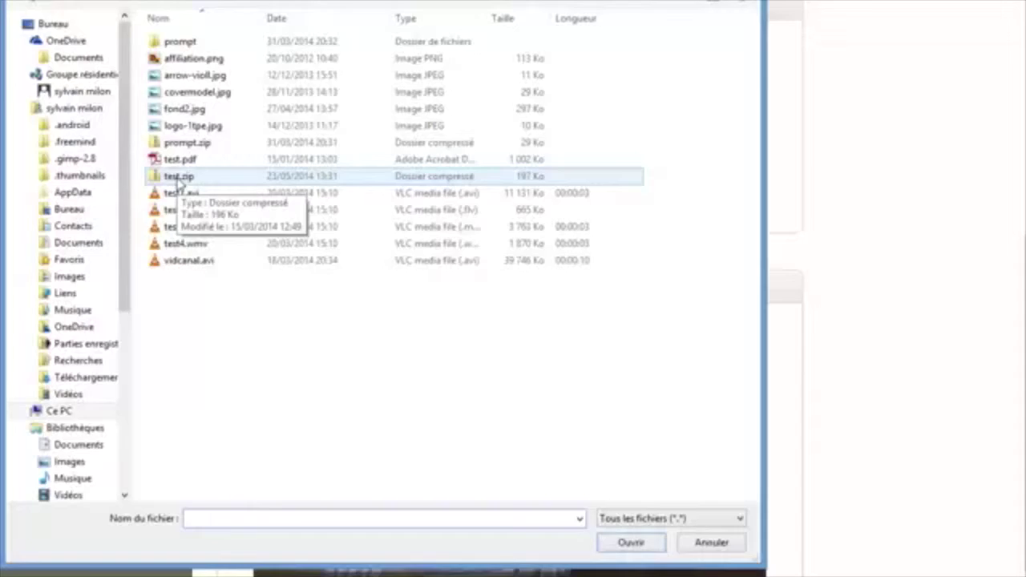
double_click(145, 265)
click(346, 171)
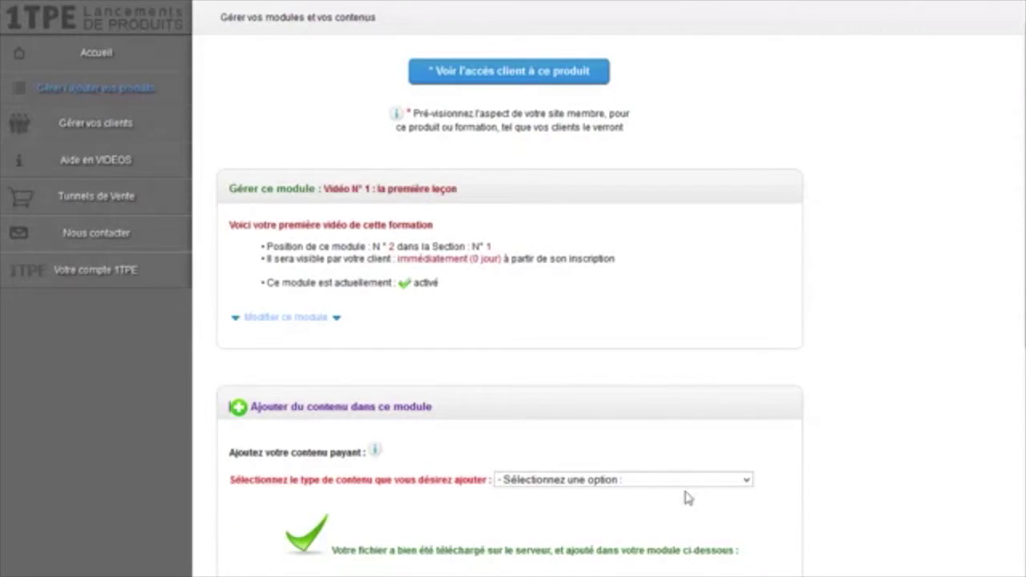
scroll(629, 319, down, 5)
scroll(842, 286, down, 3)
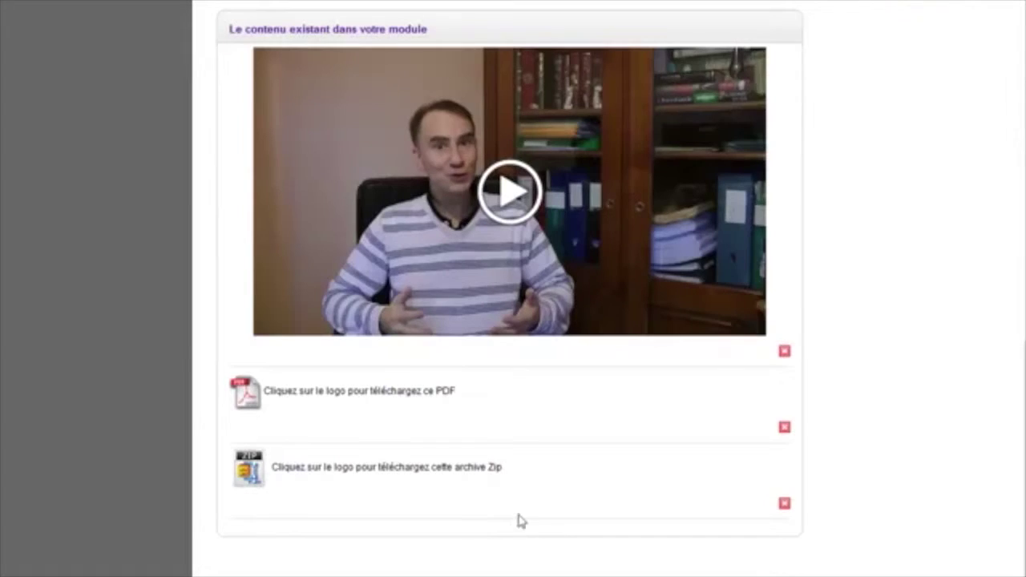
- Add the presentation text "Téléchargez sous la vidéo les supports de cours en PDF et le fichier ZIP" to the module
scroll(614, 504, up, 5)
click(603, 233)
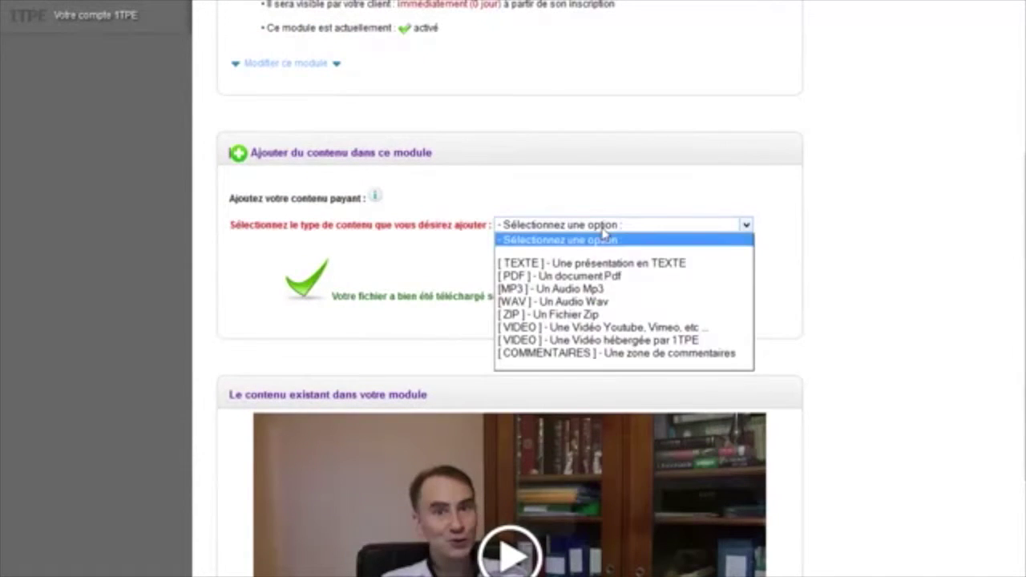
click(613, 262)
scroll(614, 260, down, 5)
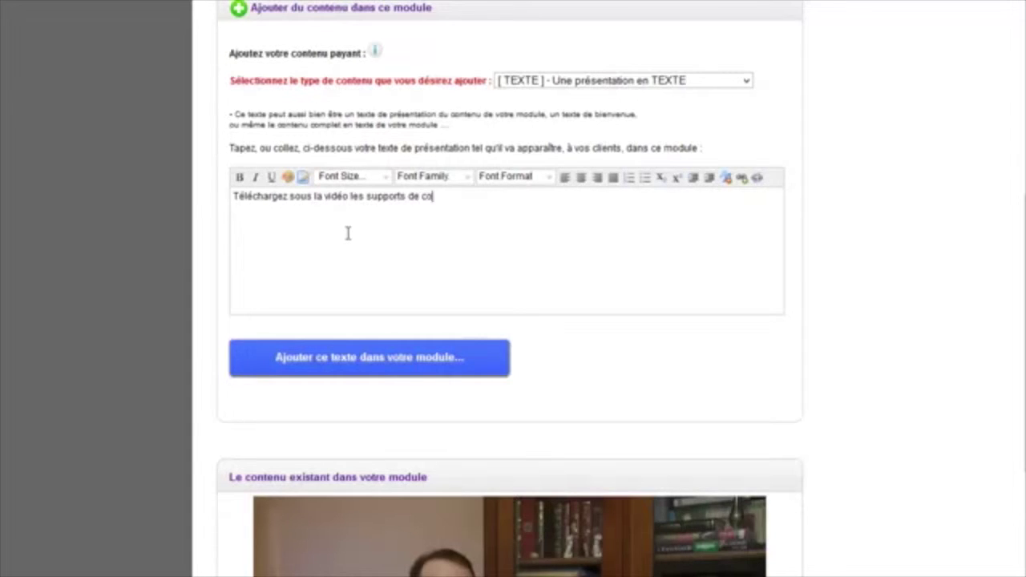
text(n)
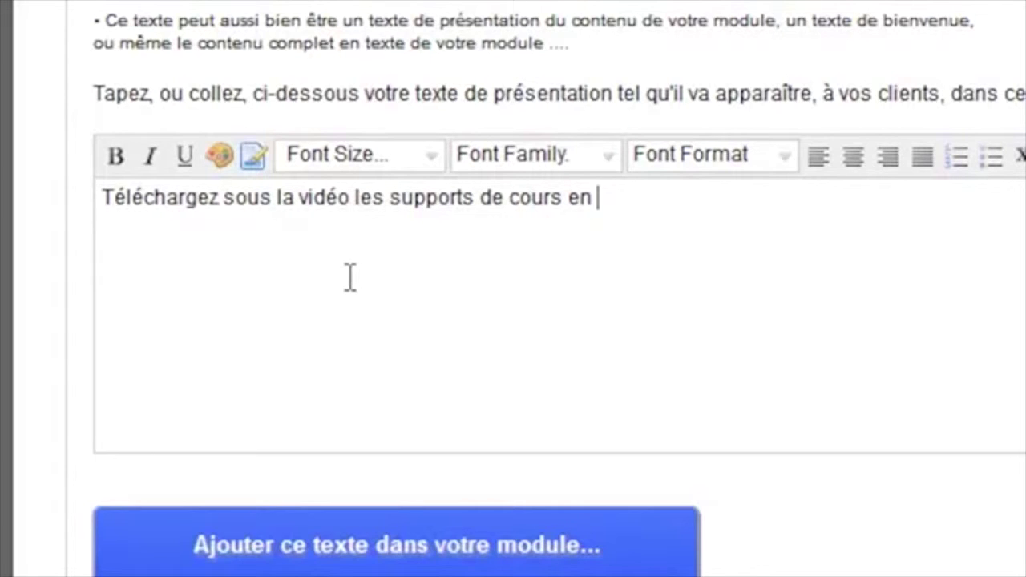
text( PDF et le)
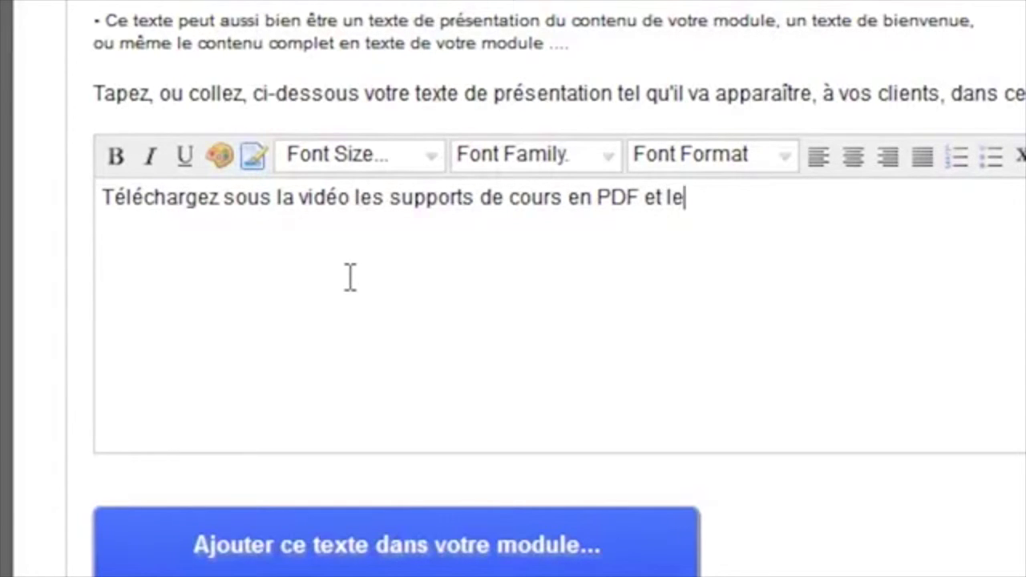
text( fichier)
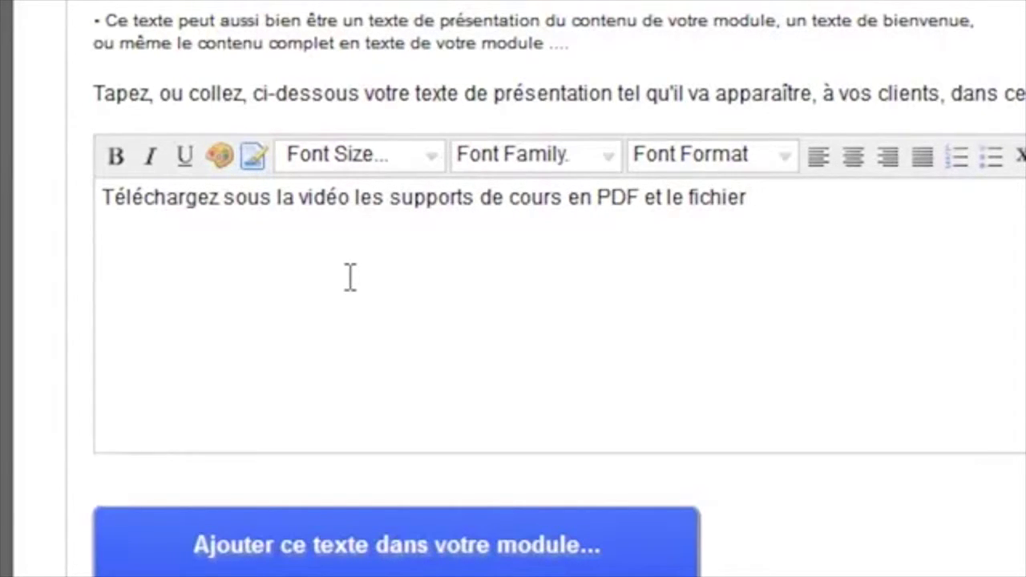
text( ZIP)
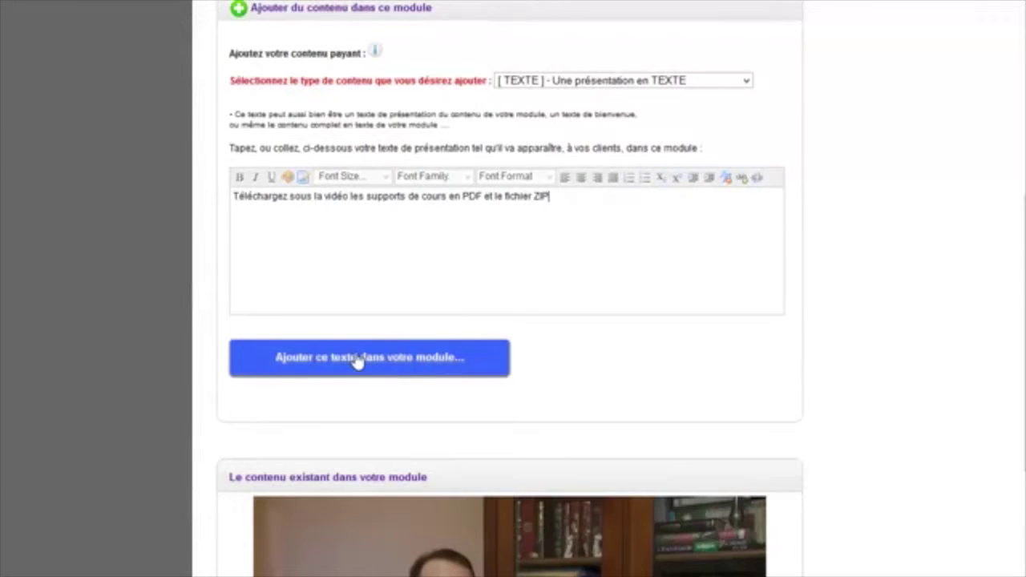
click(357, 360)
scroll(735, 316, down, 5)
scroll(822, 329, down, 6)
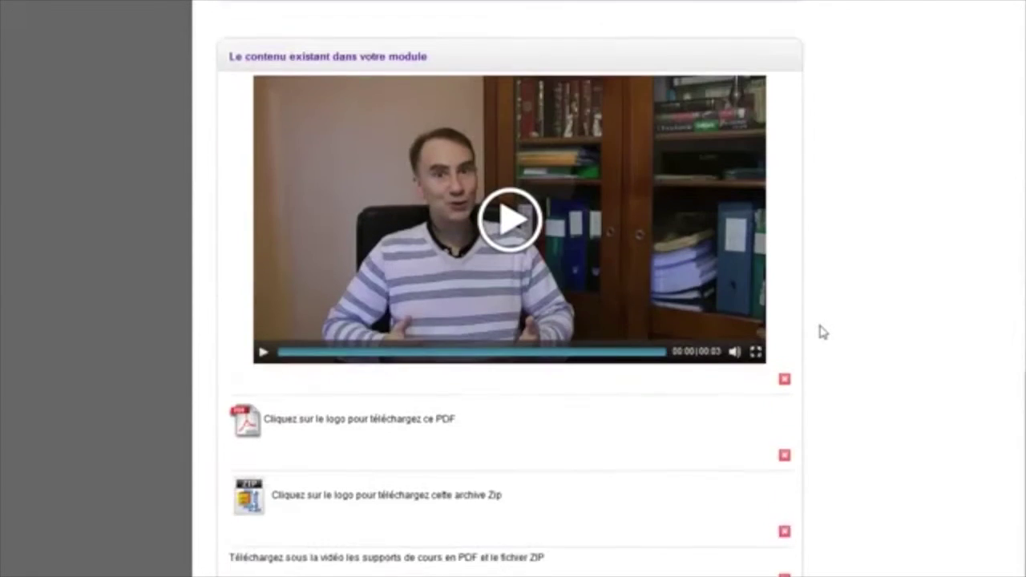
scroll(822, 330, down, 1)
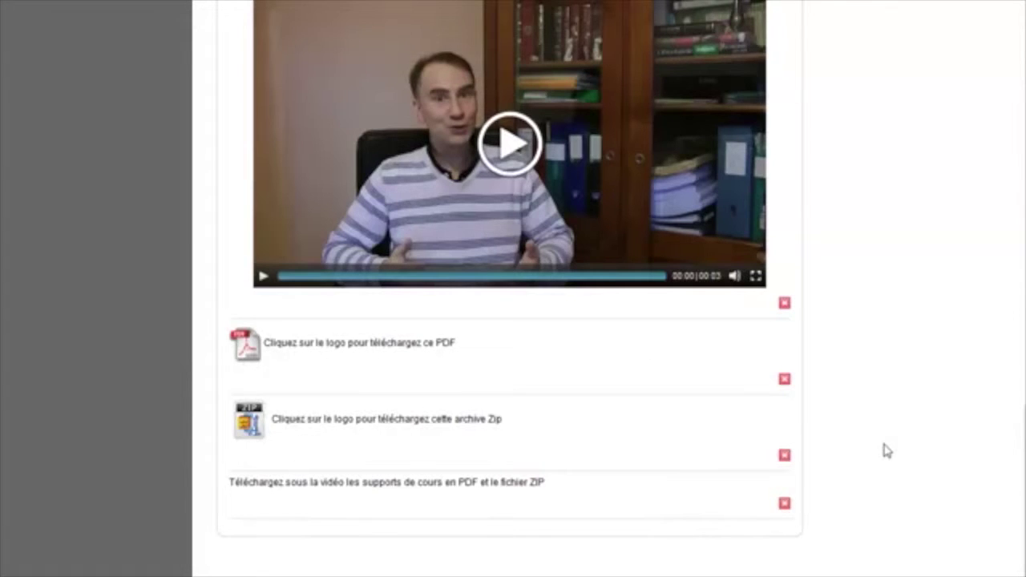
- Return to the product "Formation au Marketing Viral" and open content management for its module "Le support en PDF pour votre formation"
drag(1022, 479, 1005, 166)
scroll(825, 449, down, 10)
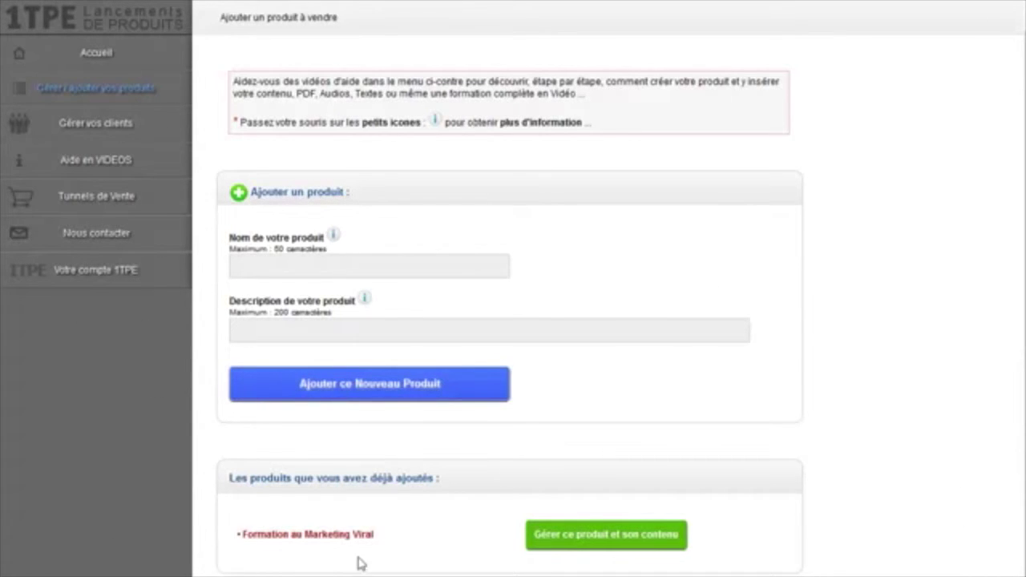
click(649, 543)
scroll(826, 385, down, 3)
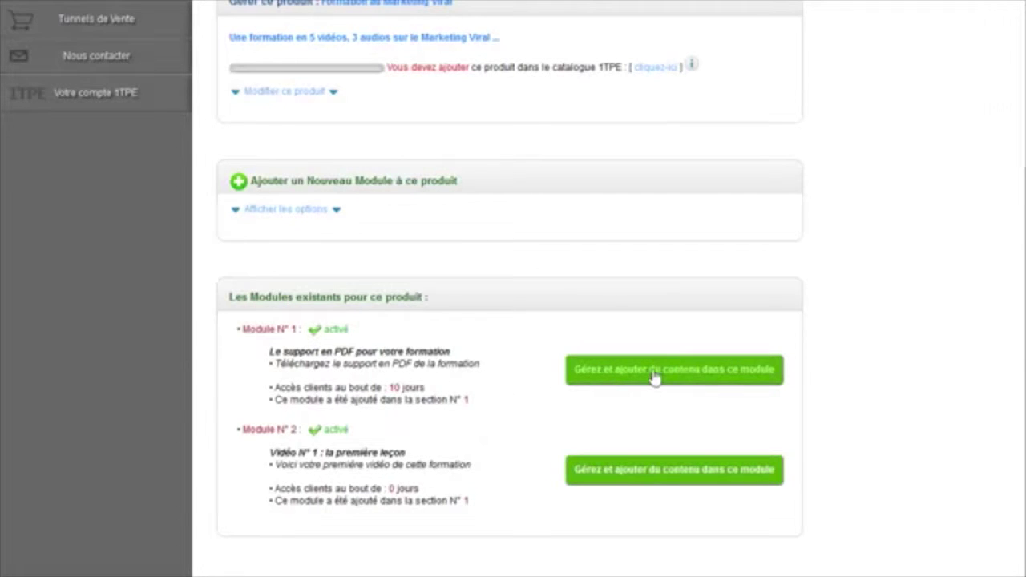
click(691, 378)
scroll(840, 334, down, 3)
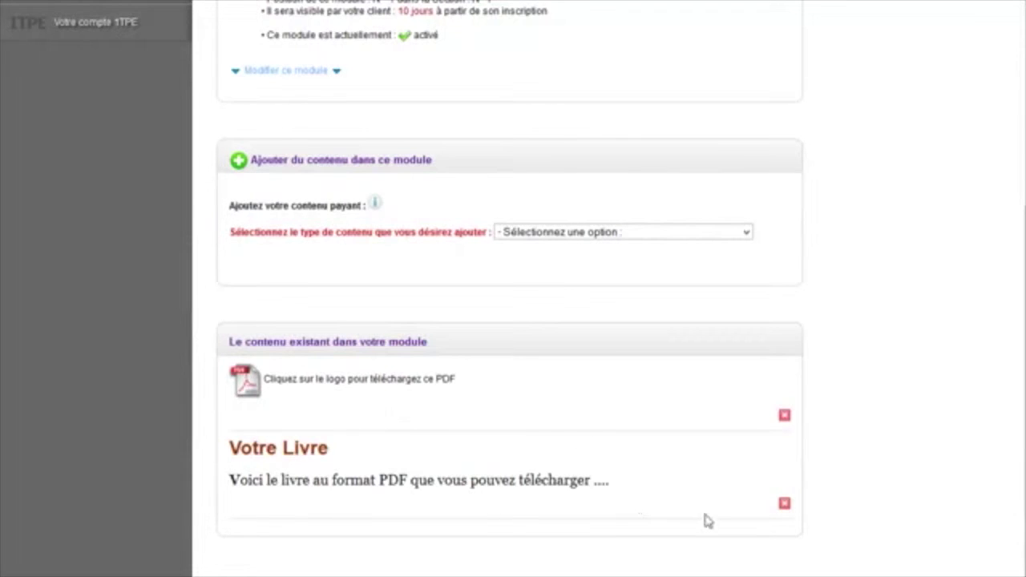
- Add a comments zone to the PDF support module and set it to "Commentaires activés"
click(628, 234)
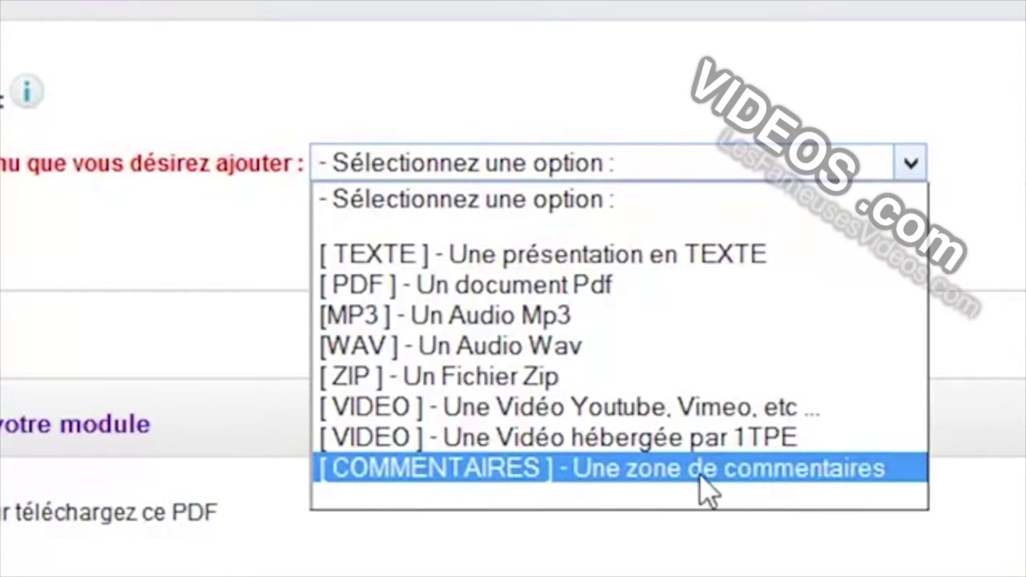
click(726, 471)
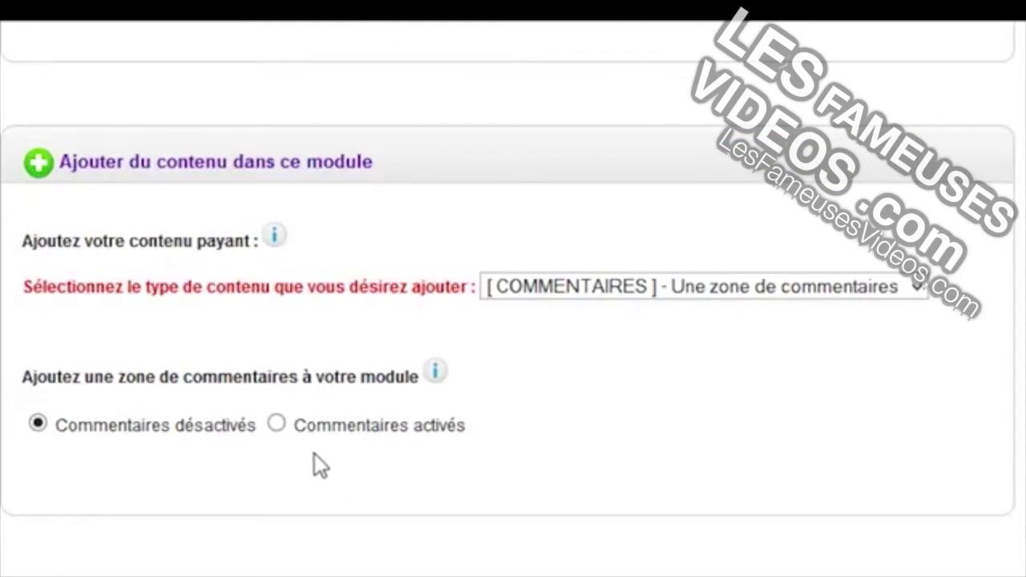
click(277, 424)
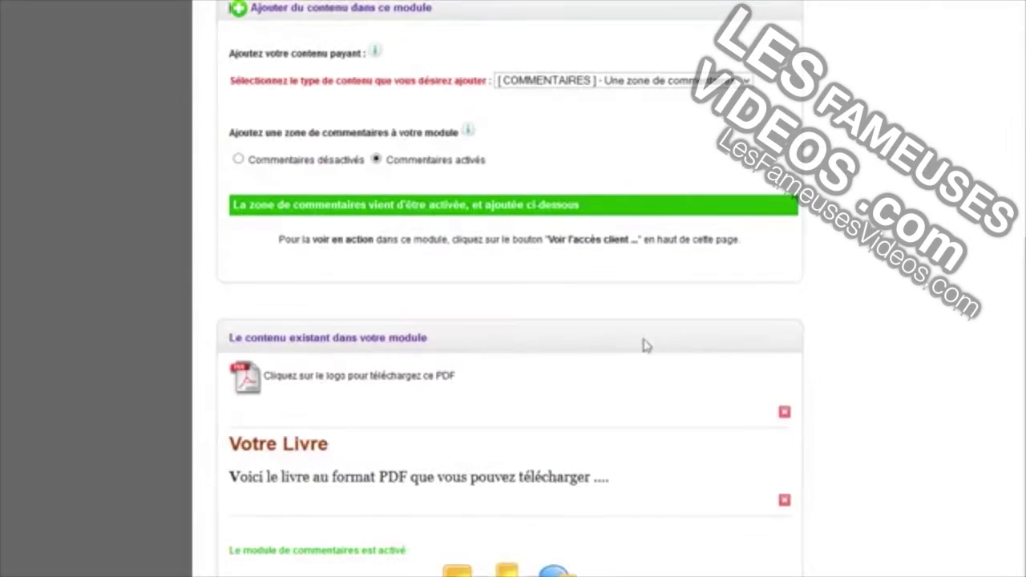
- Open the client access preview of the product and review its welcome page and seller contact details
scroll(806, 383, down, 3)
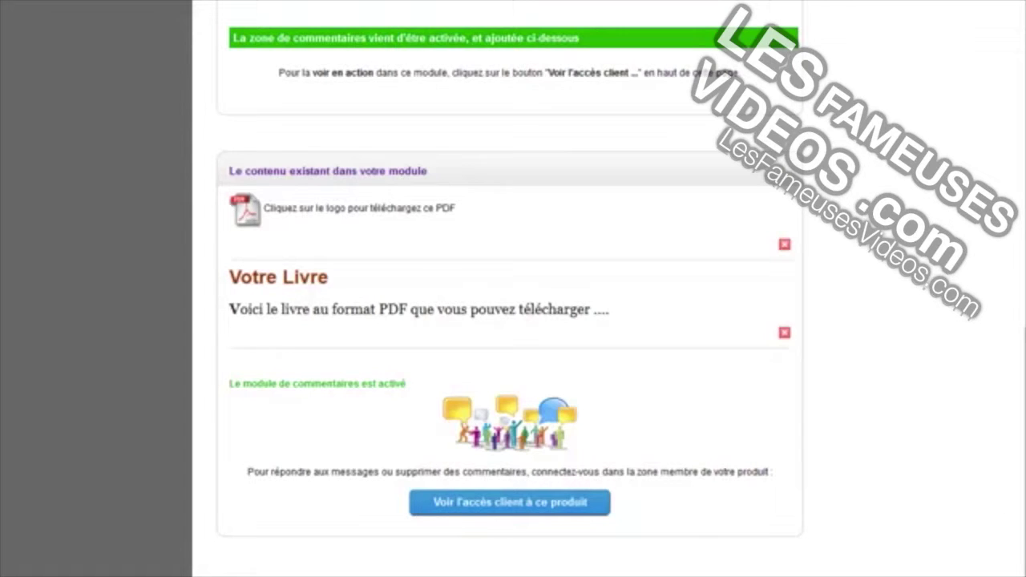
scroll(336, 129, up, 10)
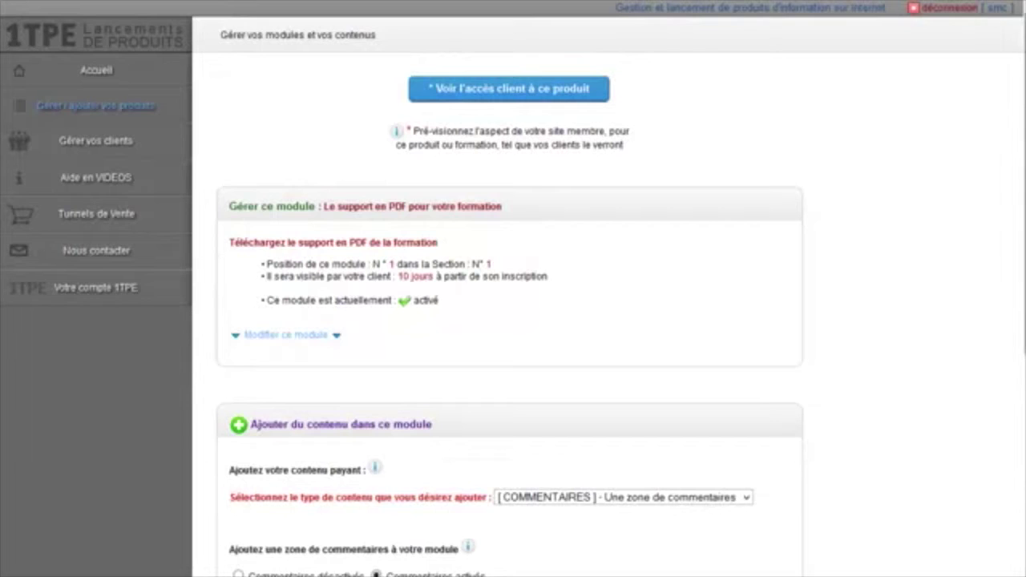
click(530, 87)
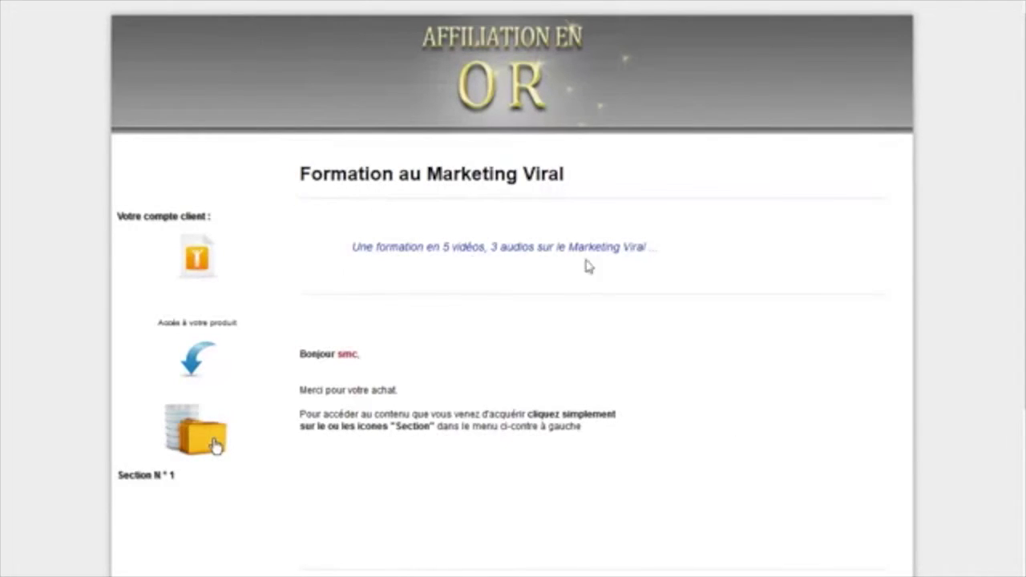
scroll(520, 417, down, 1)
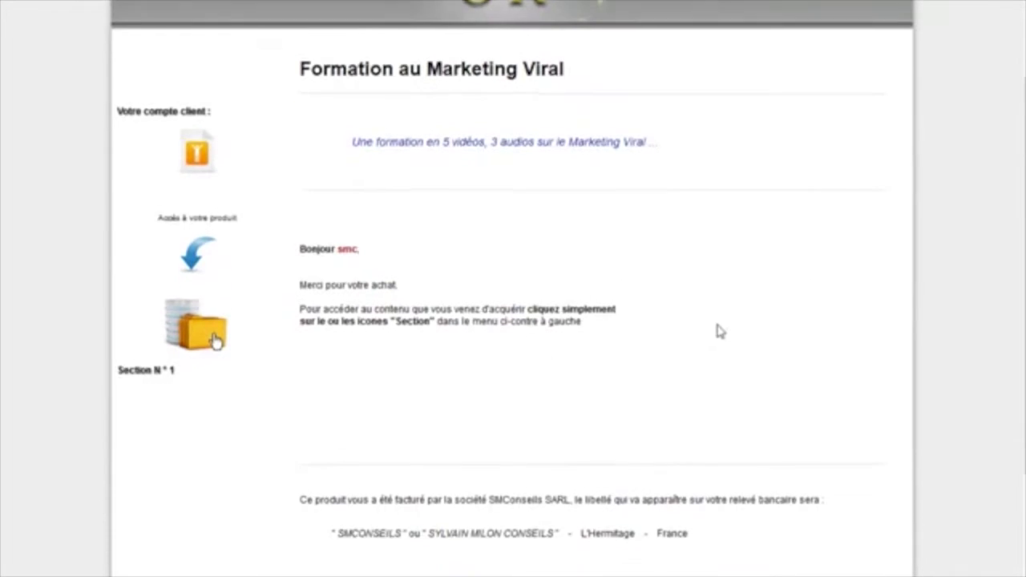
scroll(641, 417, down, 2)
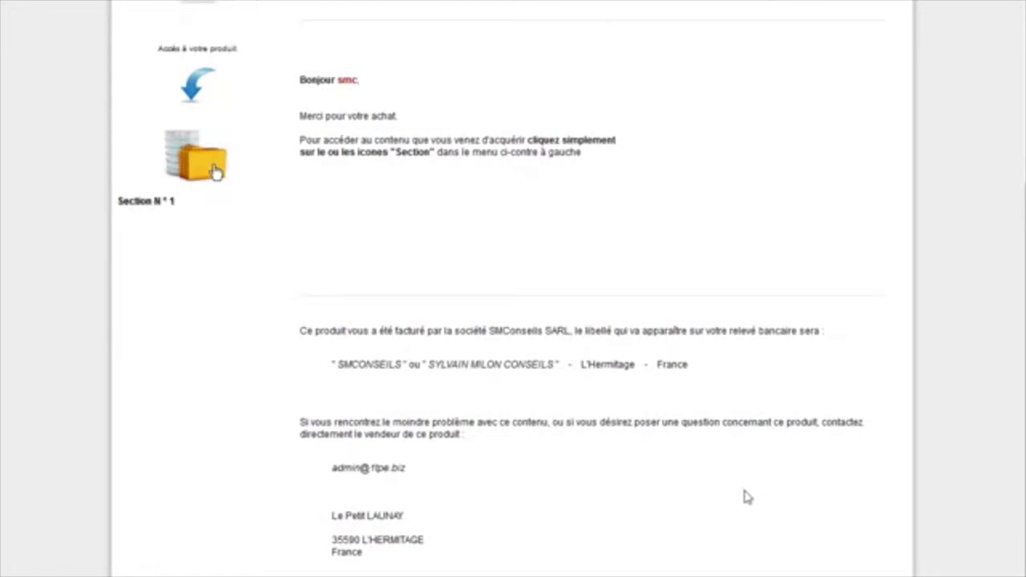
scroll(462, 536, up, 1)
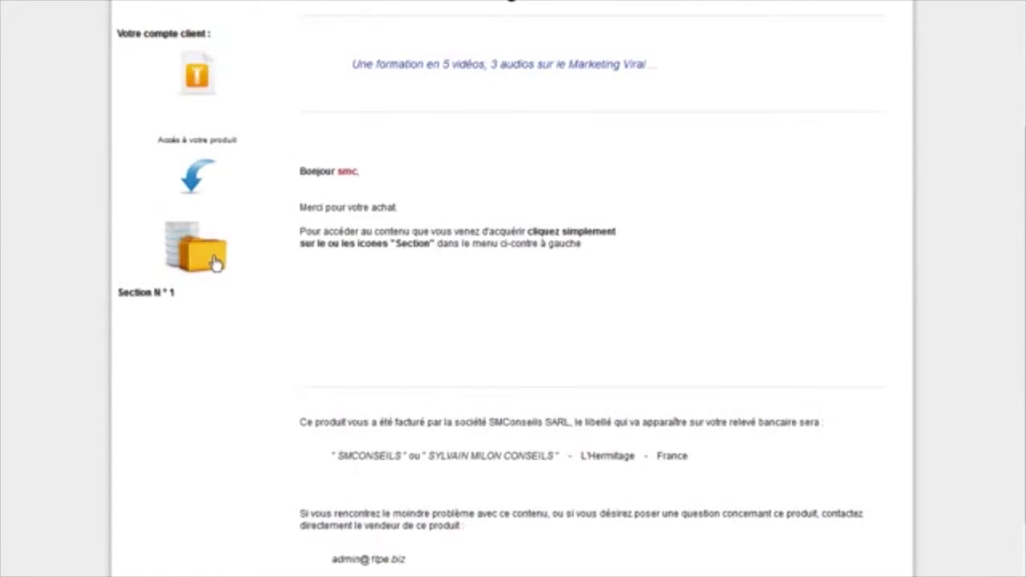
scroll(827, 487, up, 2)
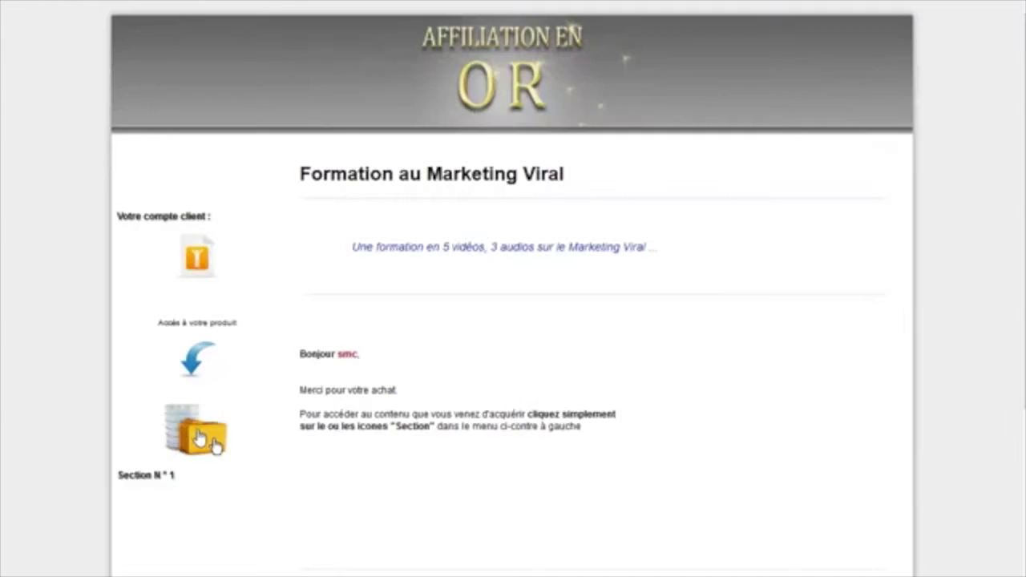
- Open Section N° 1 in the client area and test the PDF download link, dismissing the download without saving
click(196, 439)
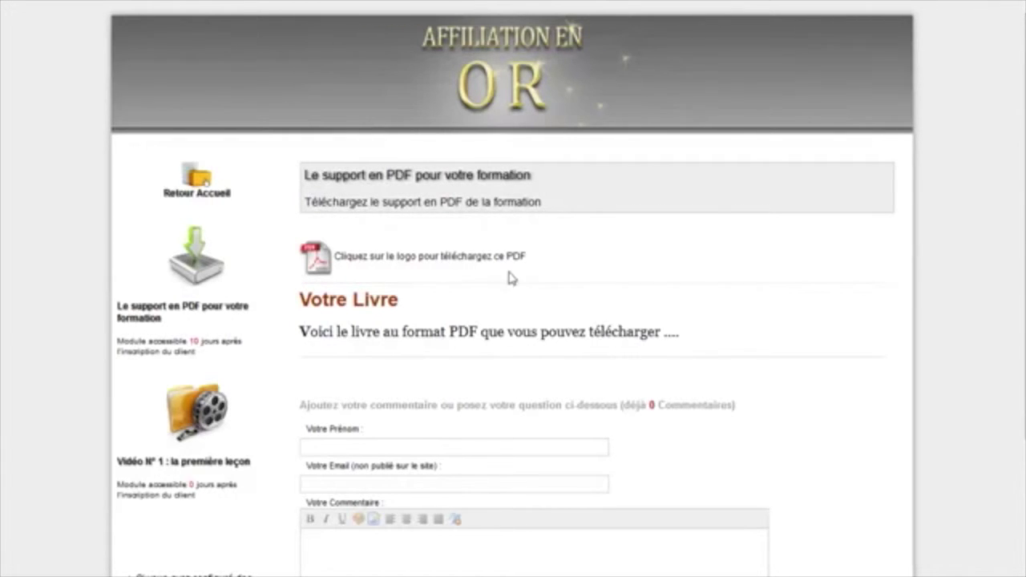
click(316, 259)
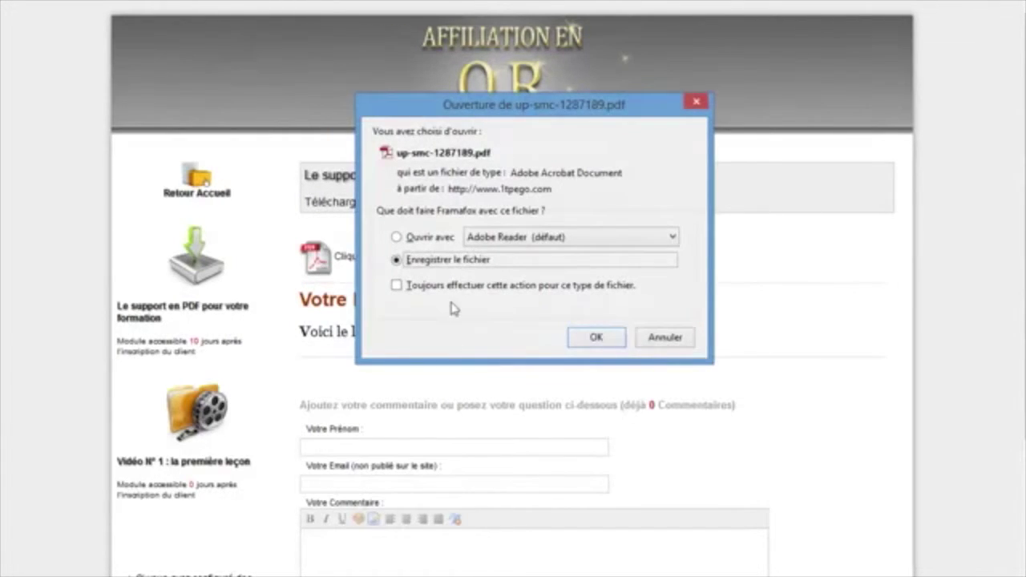
click(668, 339)
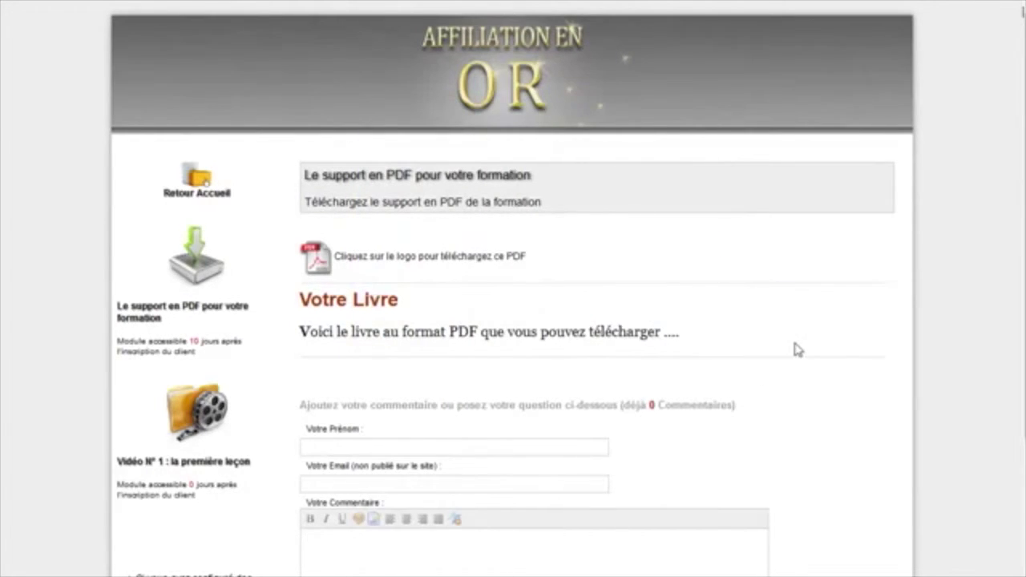
- Fill in the commenter's first name and e-mail in the comment form of the PDF support module
scroll(796, 348, down, 2)
scroll(797, 349, down, 2)
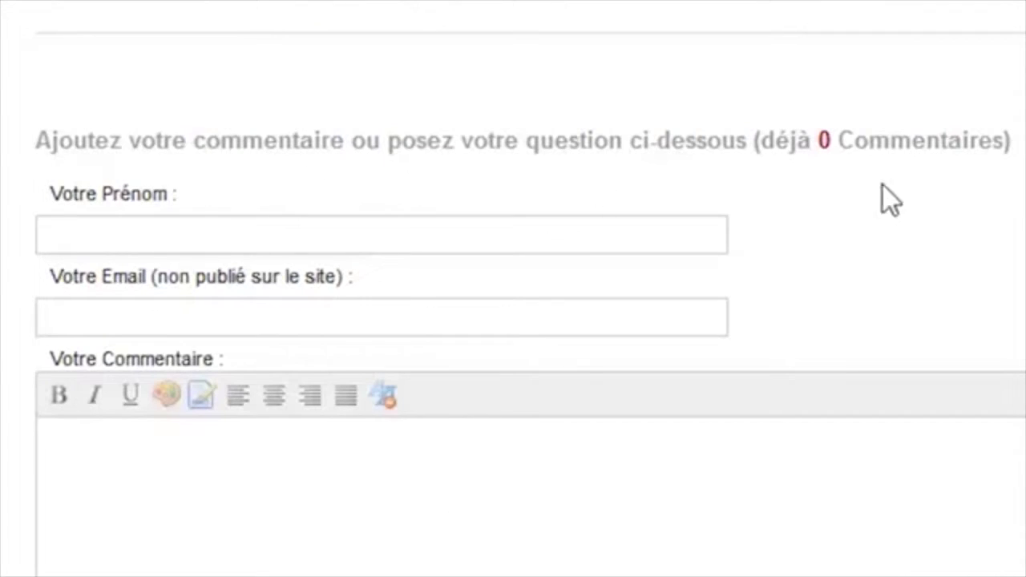
click(76, 242)
text(s)
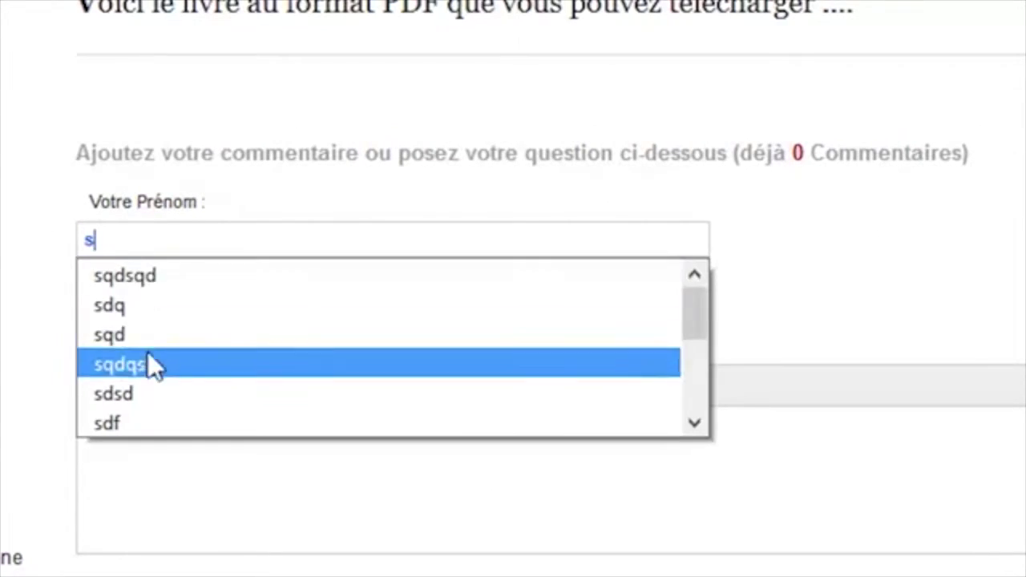
text(ylvain)
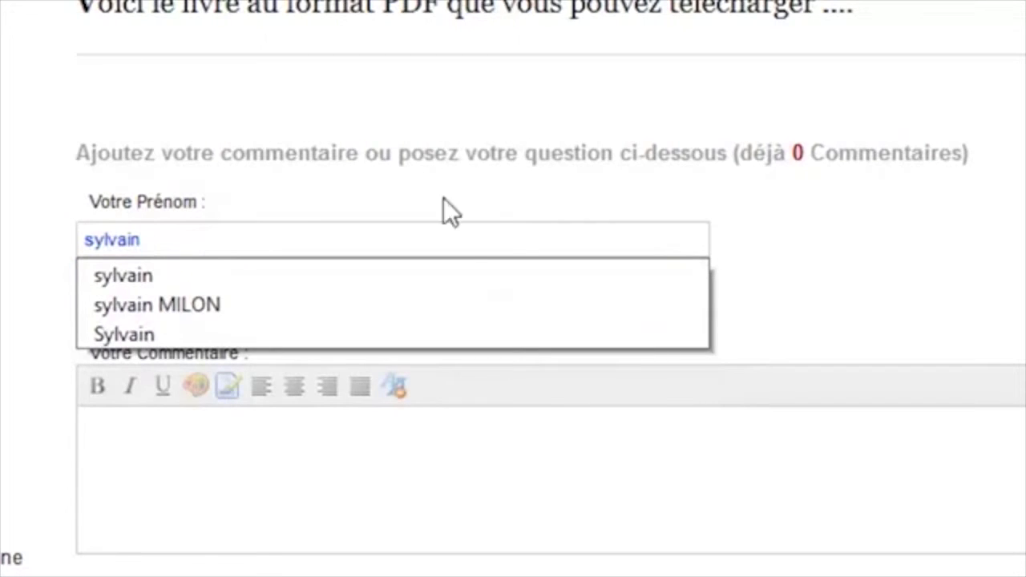
key(Escape)
click(232, 311)
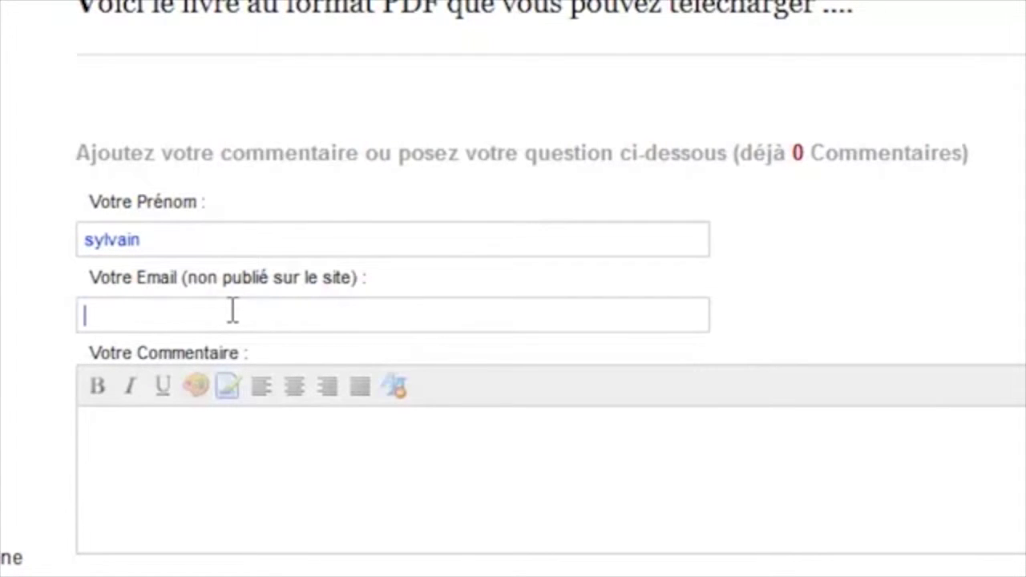
text(bi)
key(Down)
key(Return)
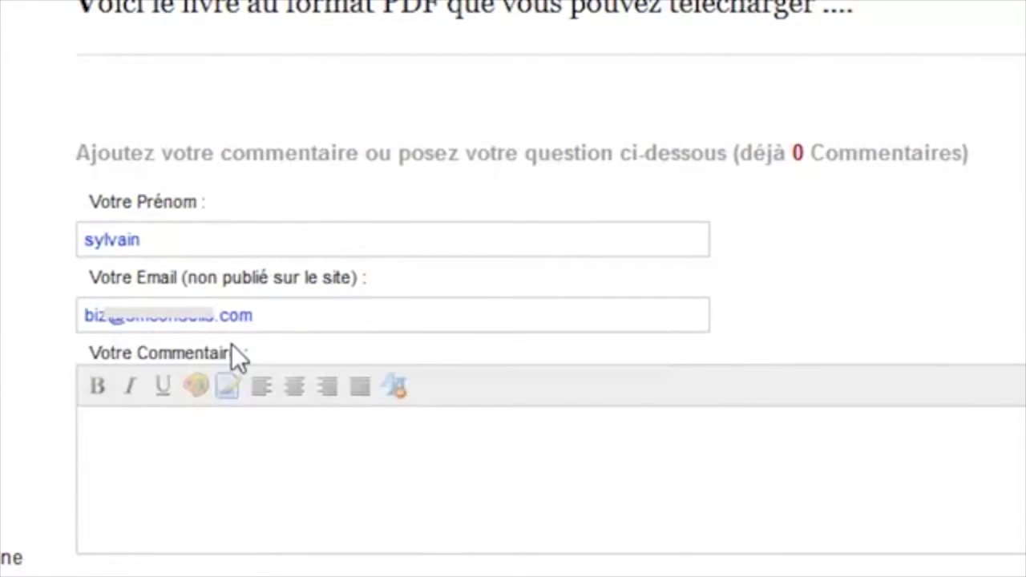
- Write the comment "Voici mon commentaire sur ce module", post it and review it below the form
click(194, 461)
text(Voici)
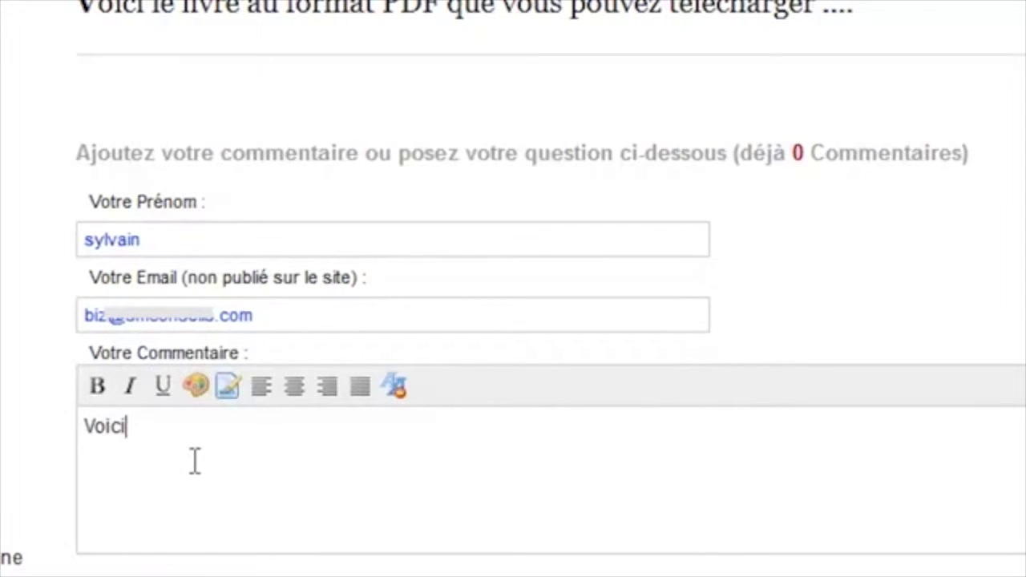
text( mon commentaire)
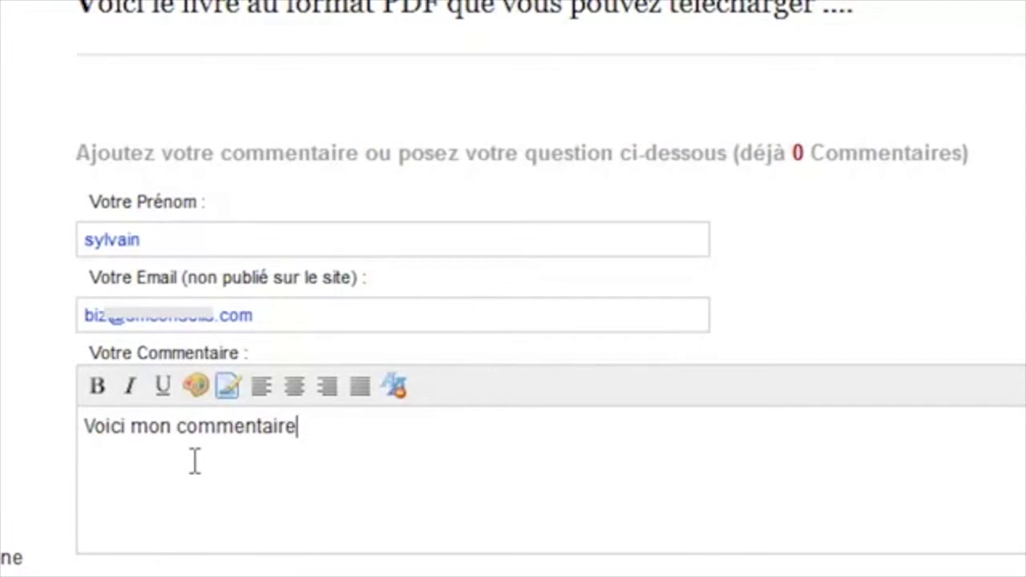
text( sur ce module)
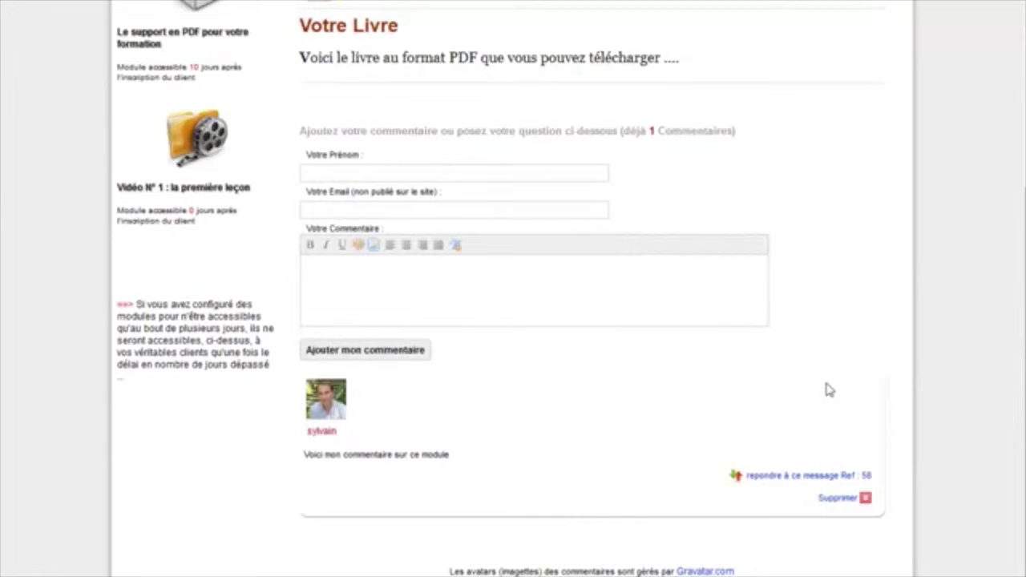
drag(1022, 276, 1023, 10)
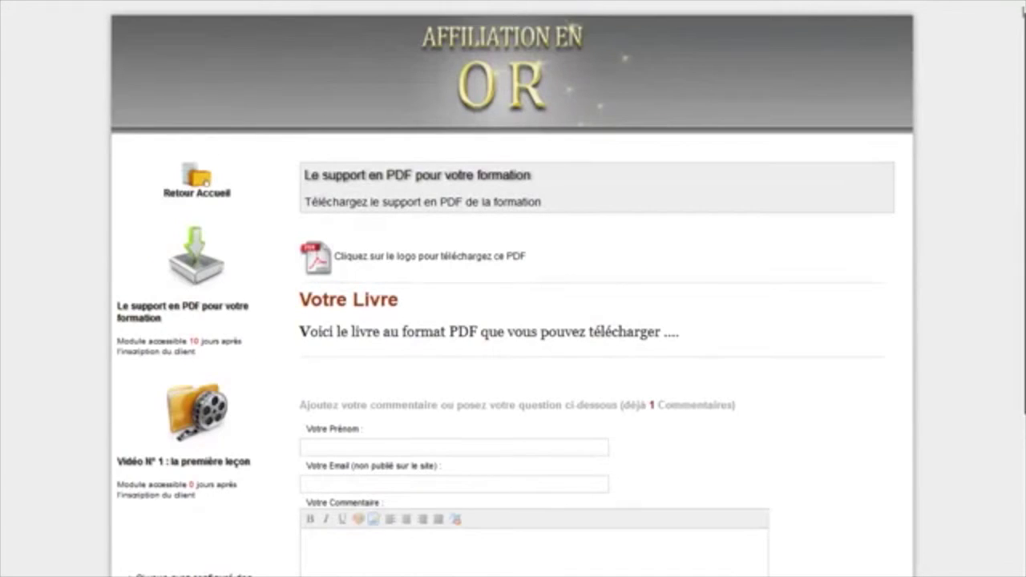
scroll(730, 438, down, 3)
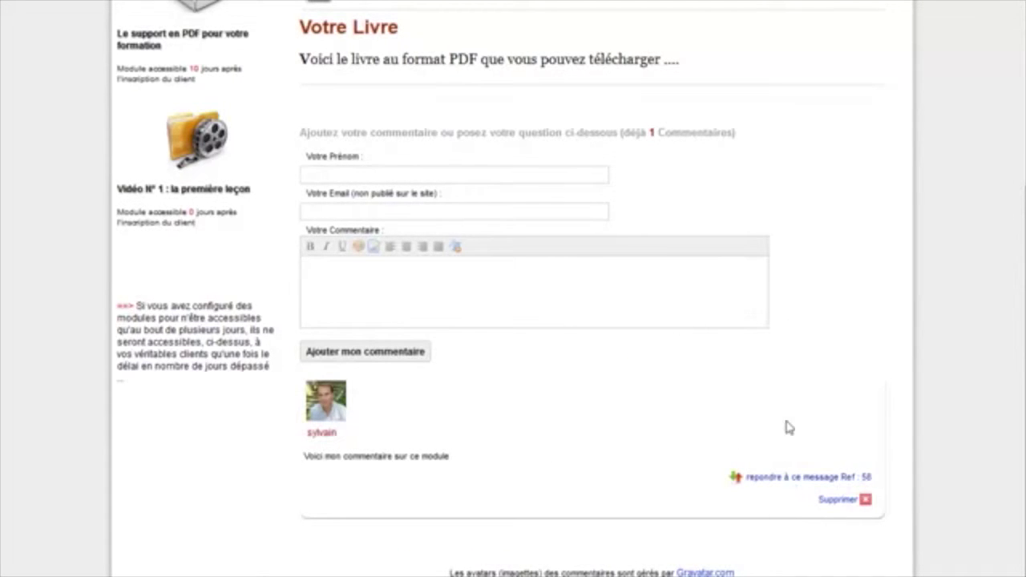
- Start a reply to the posted comment and fill in the replier's first name and e-mail
click(773, 477)
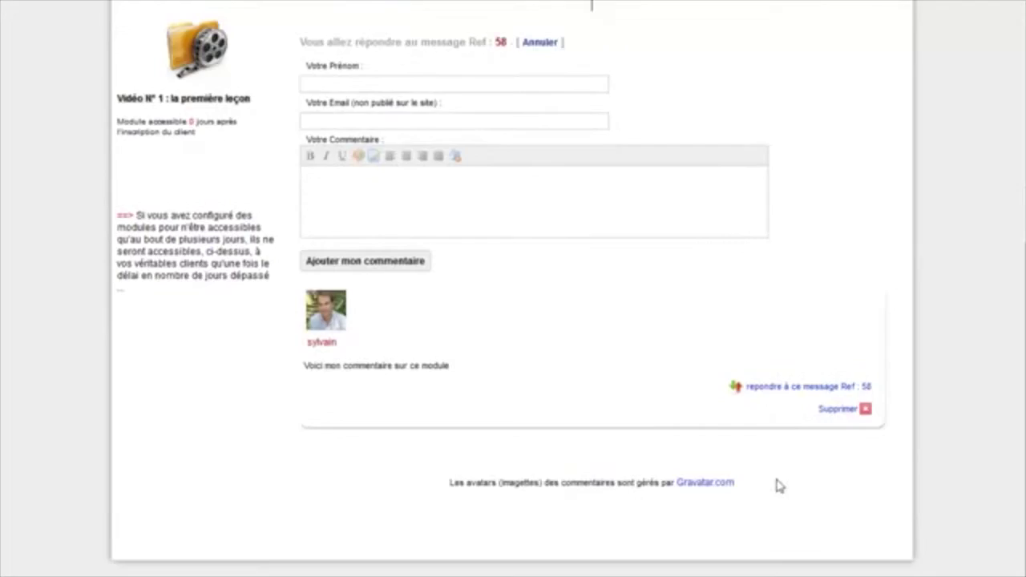
text(s)
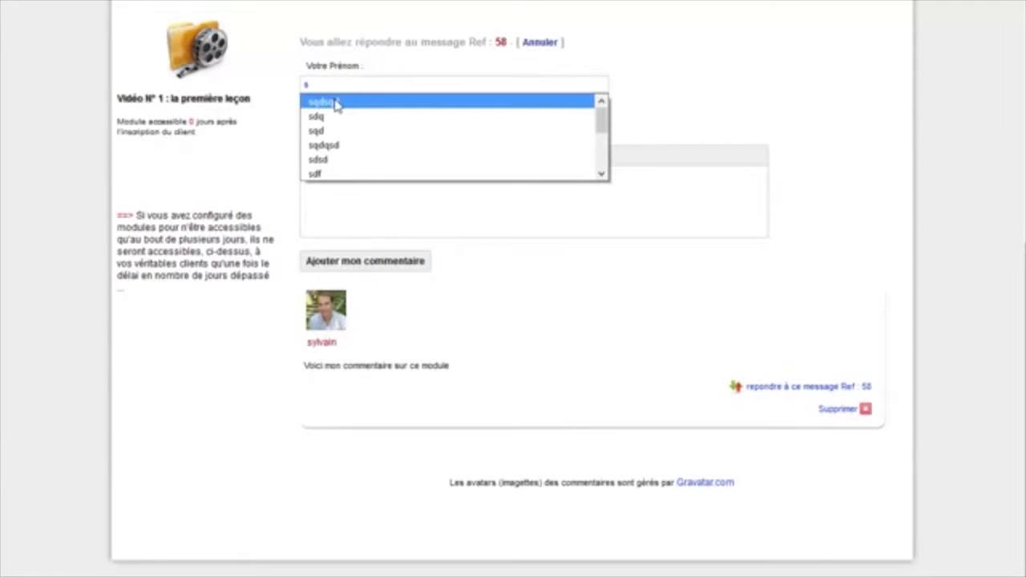
text(ylvain)
click(481, 140)
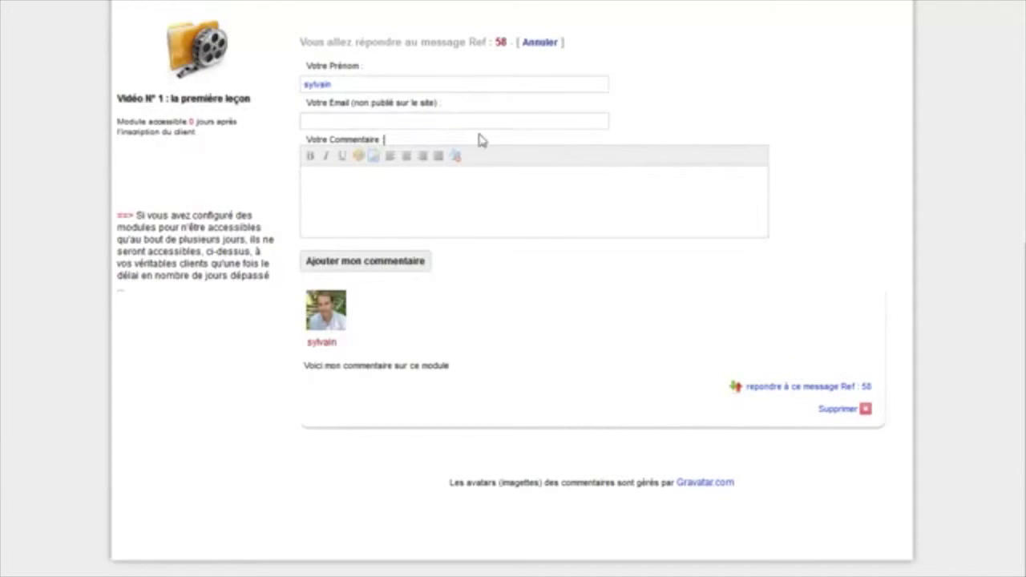
click(367, 122)
text(s)
click(366, 138)
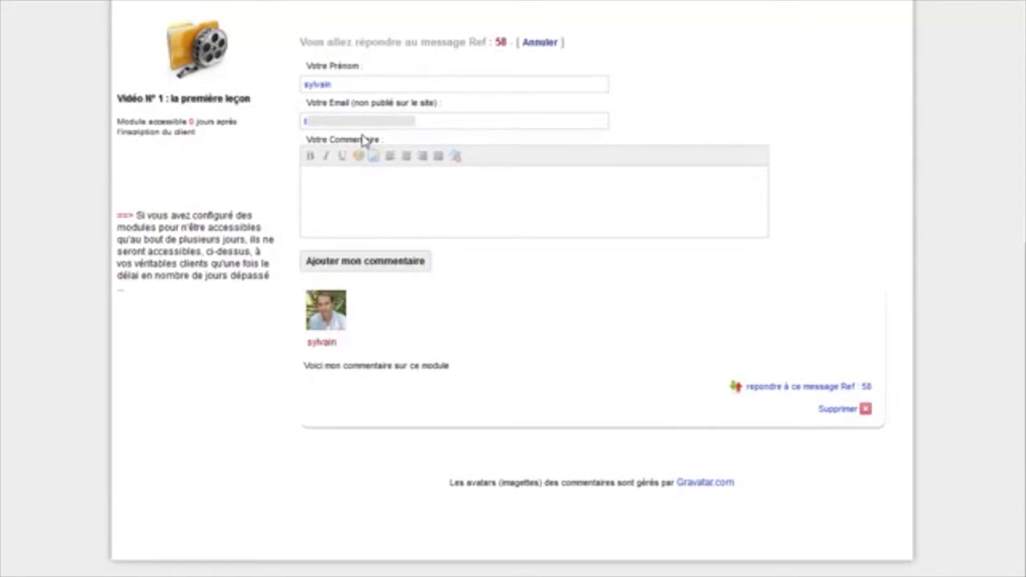
- Post the reply "Second commentaire" and check how it is placed under the original comment
click(383, 189)
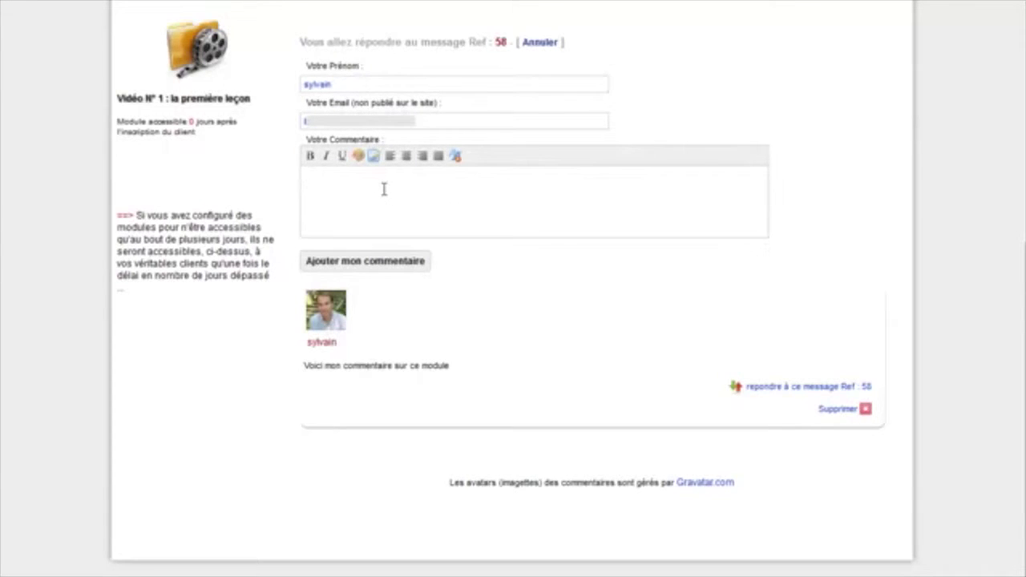
text(Second commentaire)
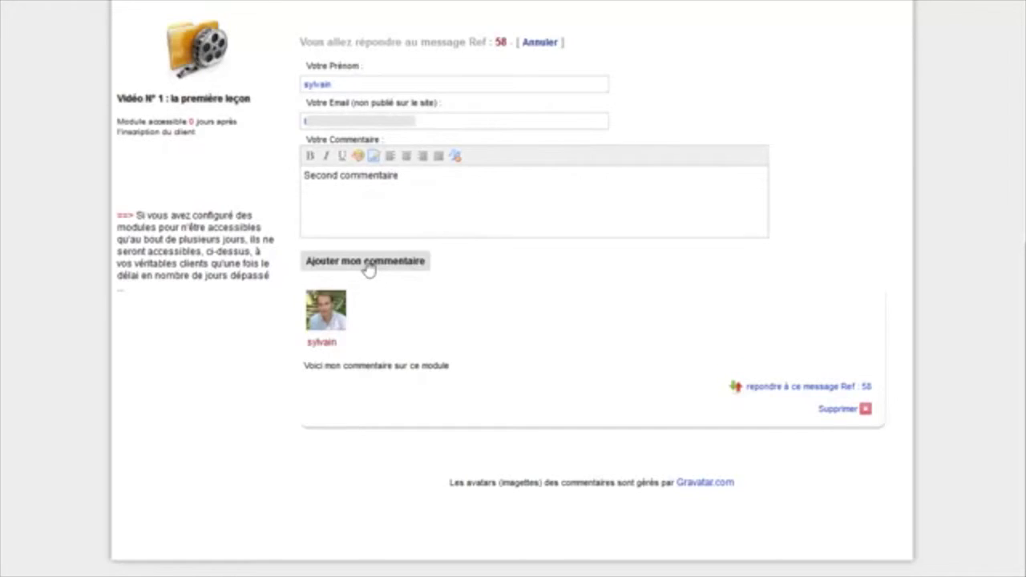
click(367, 262)
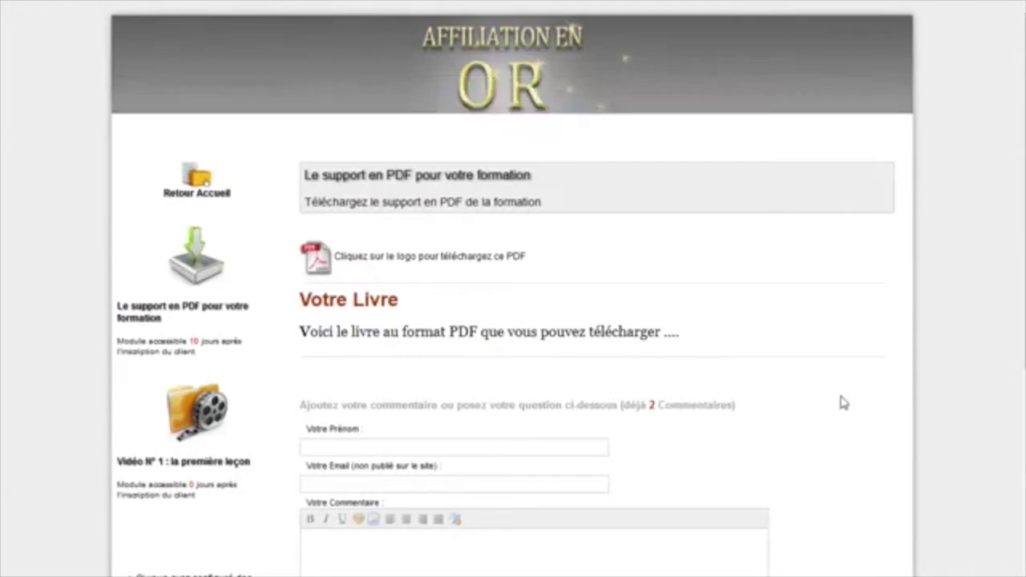
scroll(842, 401, down, 5)
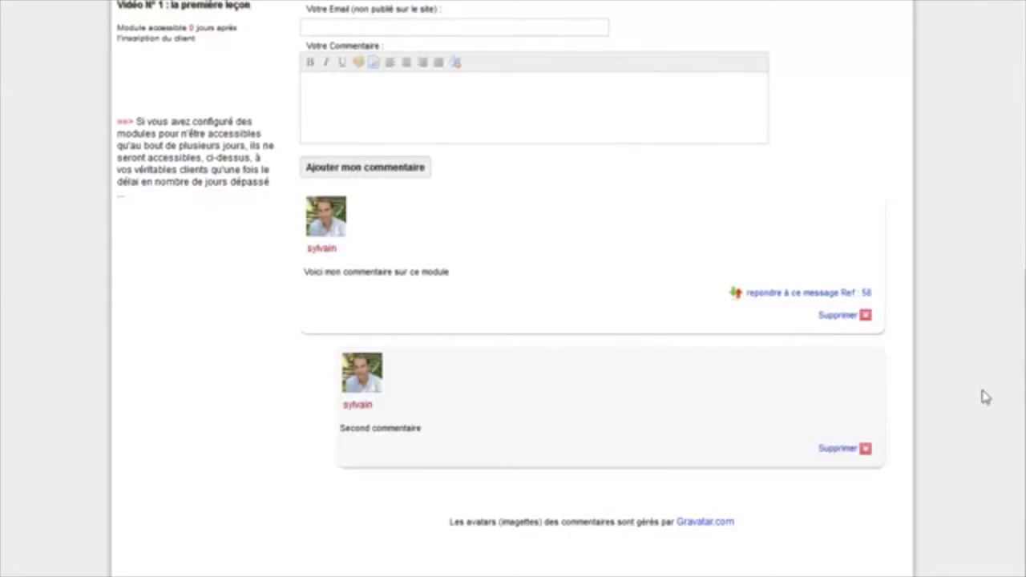
scroll(922, 498, down, 1)
scroll(922, 499, up, 1)
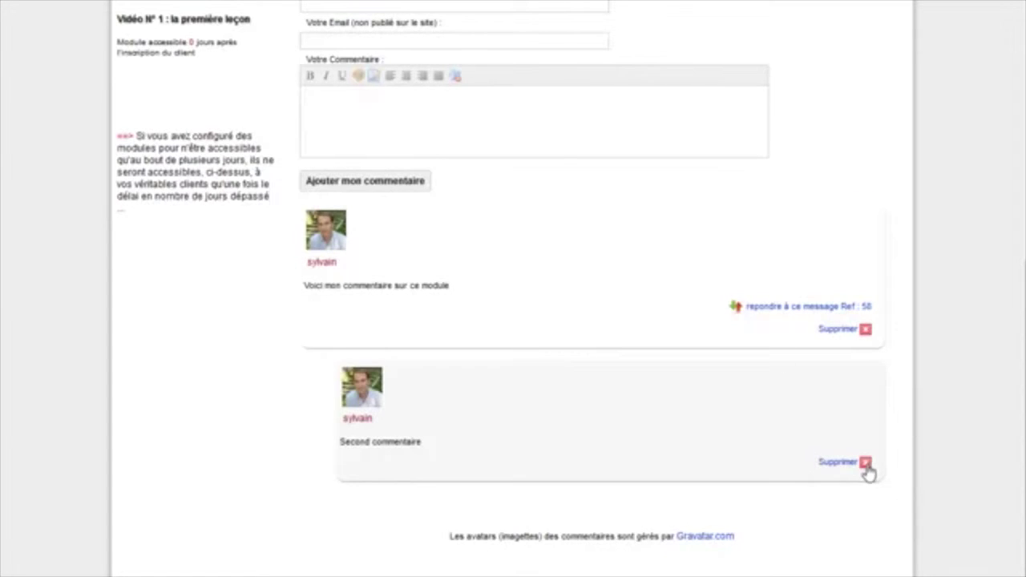
- Delete the reply "Second commentaire" and check the remaining comments
click(835, 506)
click(242, 212)
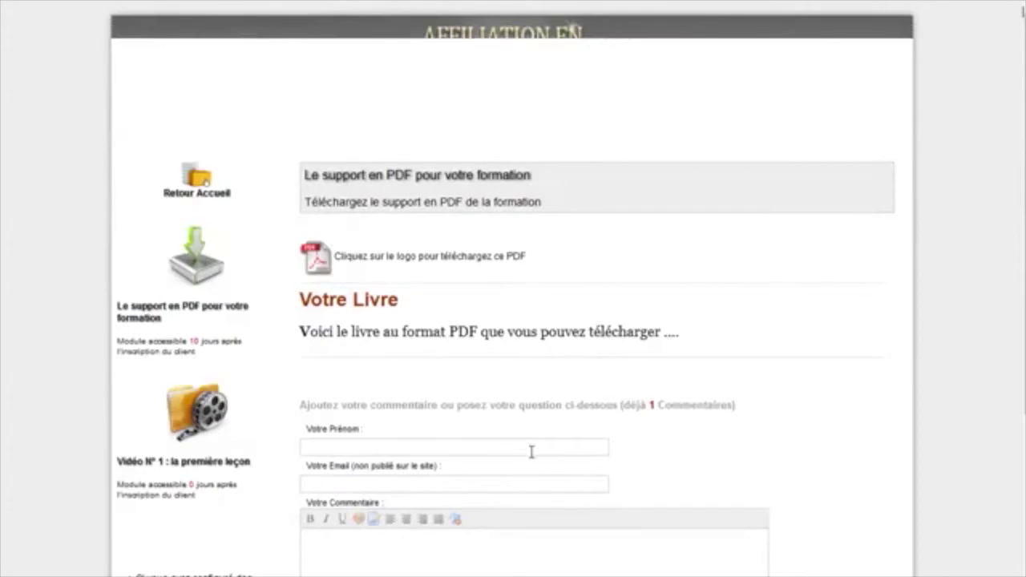
scroll(855, 422, down, 5)
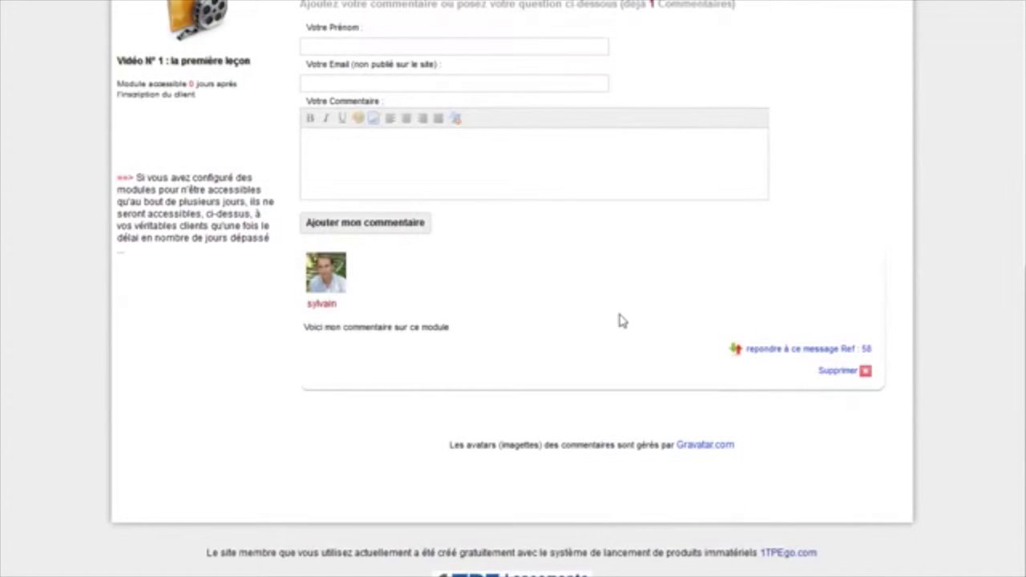
scroll(886, 384, up, 5)
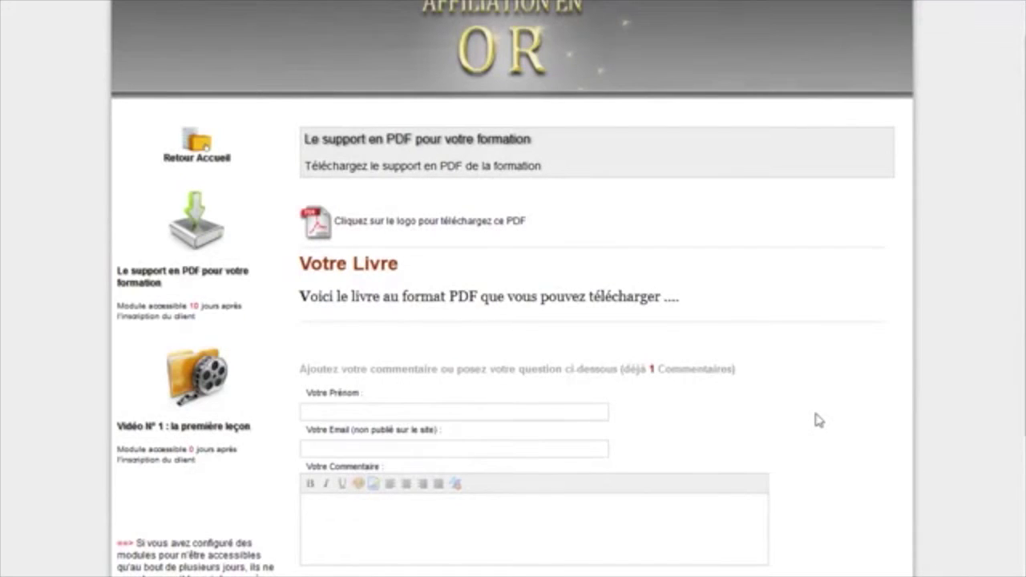
- Close the client preview and return to the management page of the product "Formation au Marketing Viral" to see its existing modules
key(ctrl+w)
scroll(877, 407, down, 6)
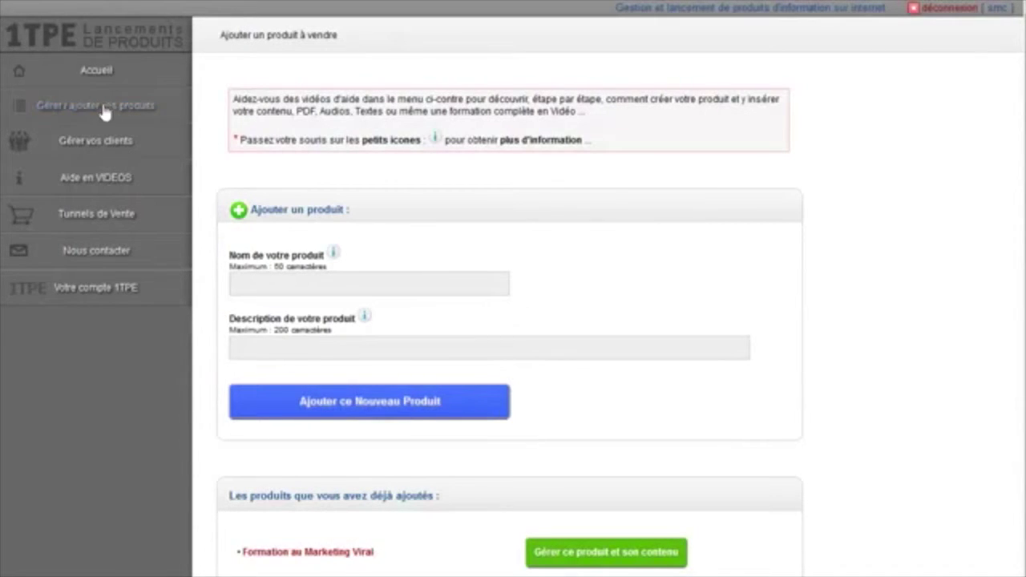
click(105, 112)
click(621, 560)
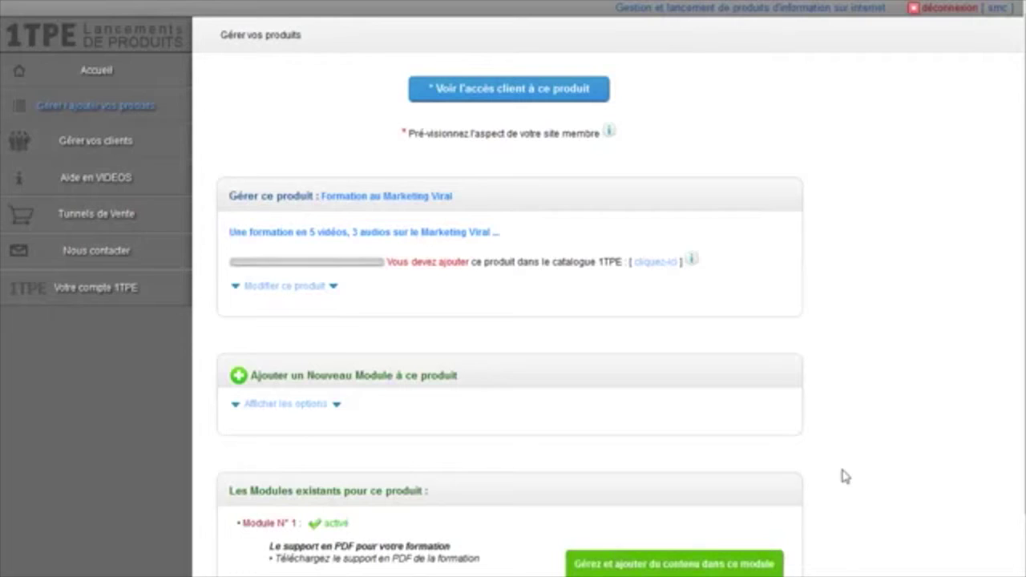
scroll(842, 476, down, 3)
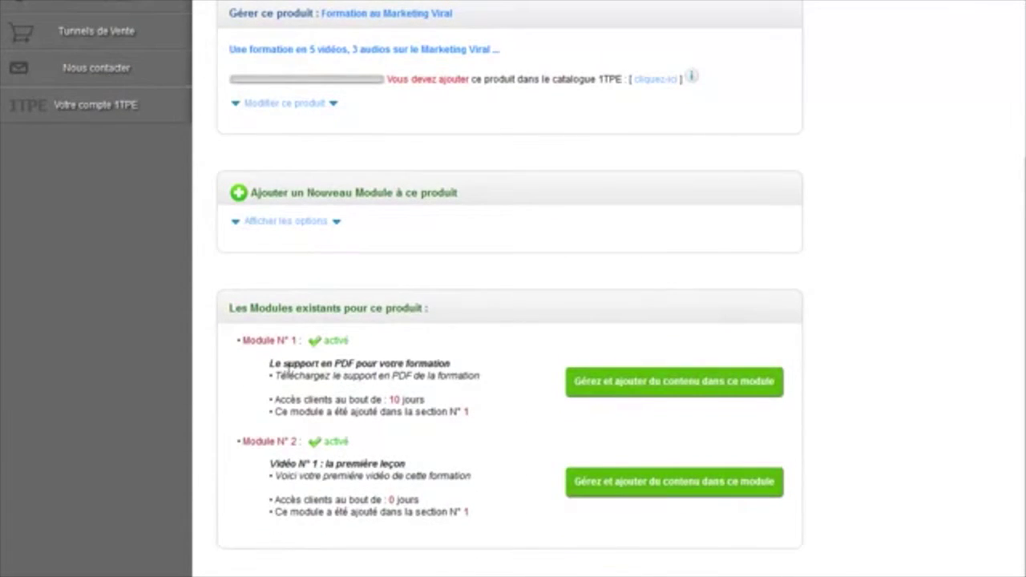
- Review the existing content of the module "Le support en PDF pour votre formation" and return to the product's module list
click(649, 382)
scroll(766, 414, down, 4)
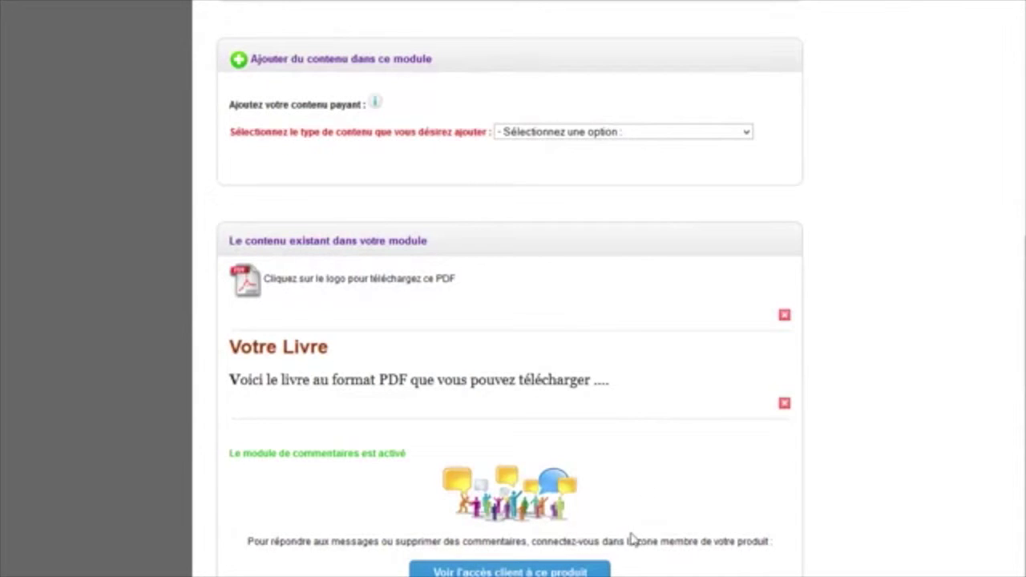
scroll(245, 53, up, 5)
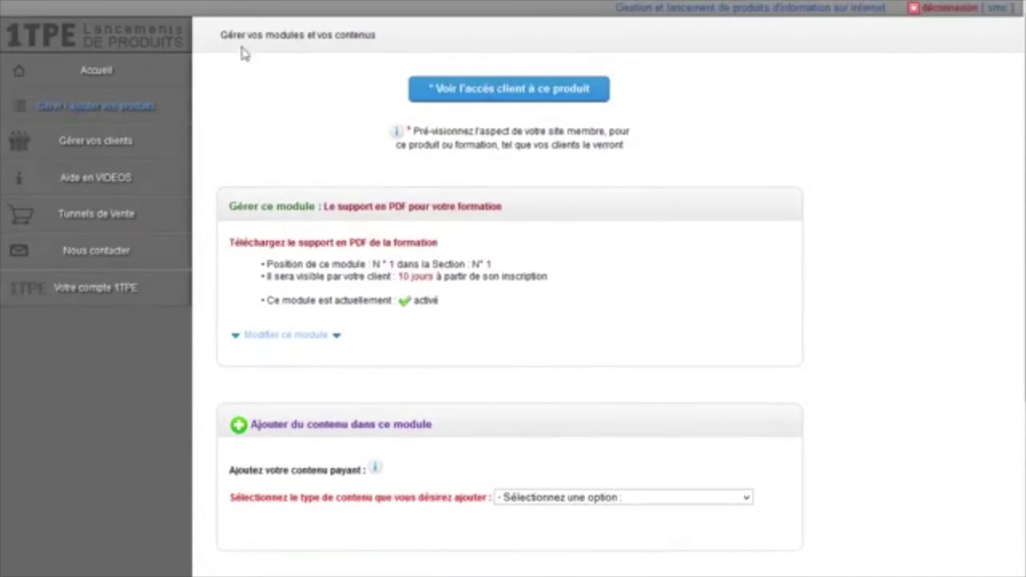
key(alt+Left)
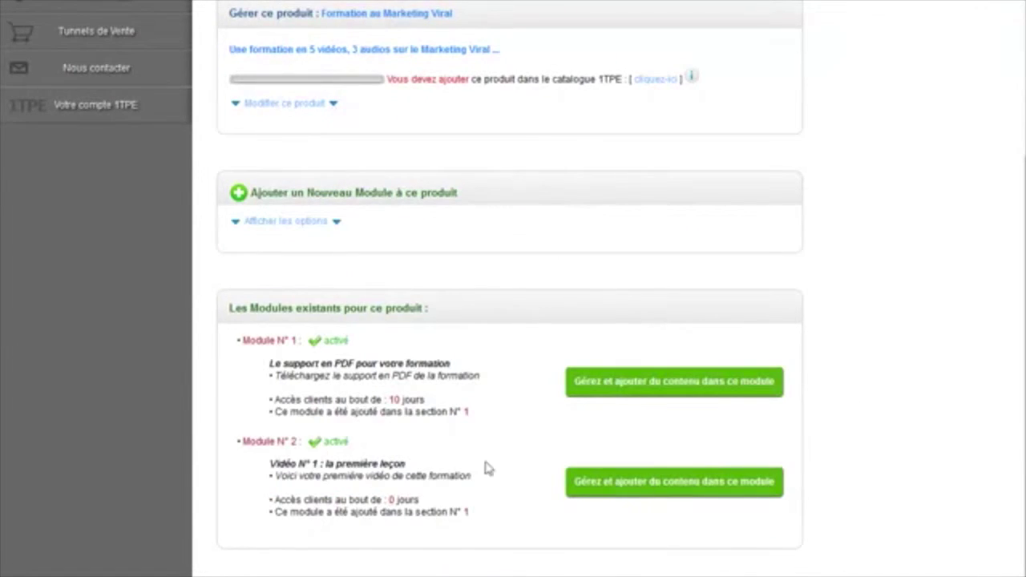
- Open the content management of the module "Vidéo N° 1 : la première leçon" and review its video, files and text
click(672, 484)
scroll(897, 335, down, 6)
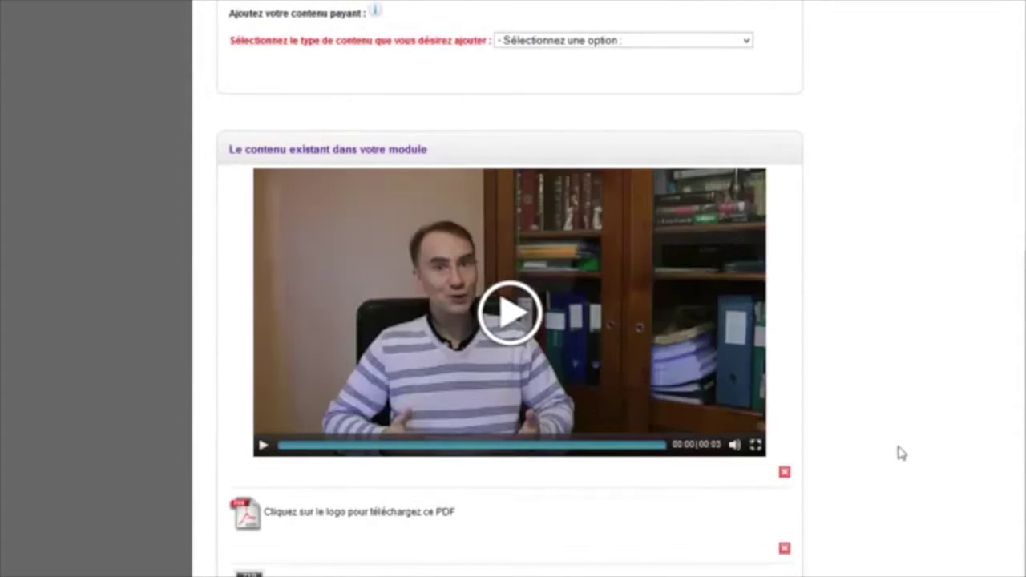
scroll(517, 442, down, 1)
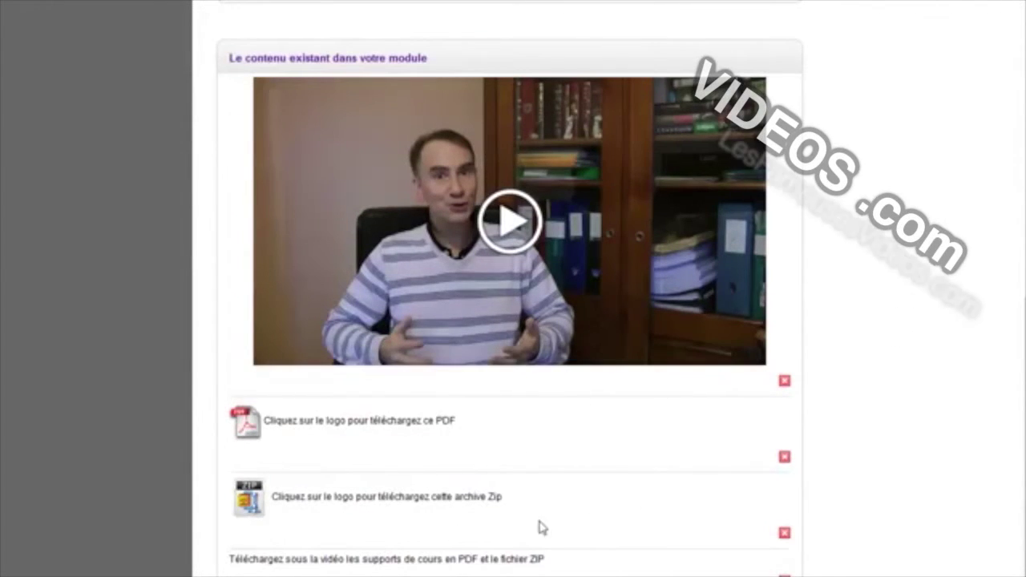
scroll(398, 519, down, 1)
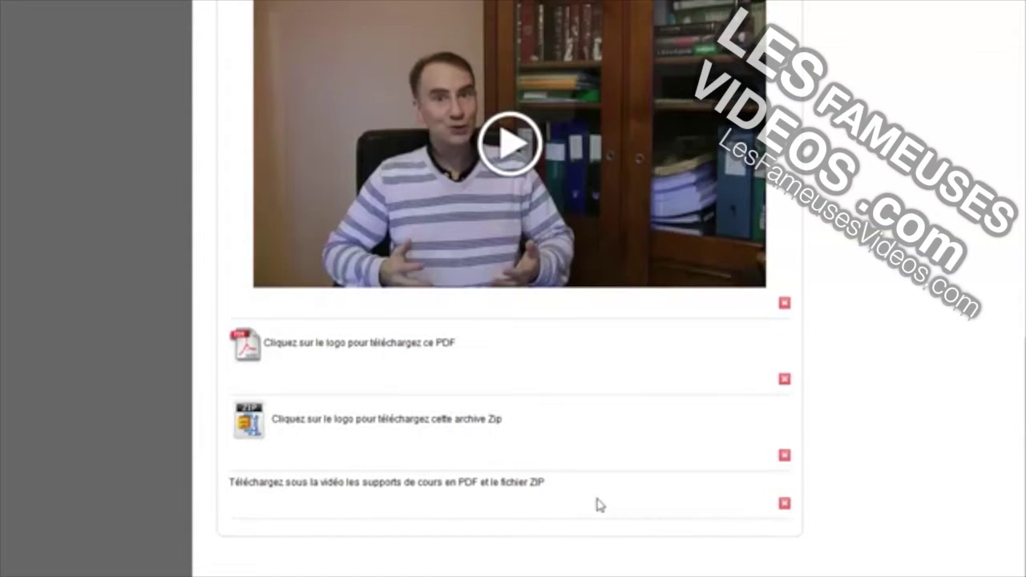
scroll(866, 435, up, 8)
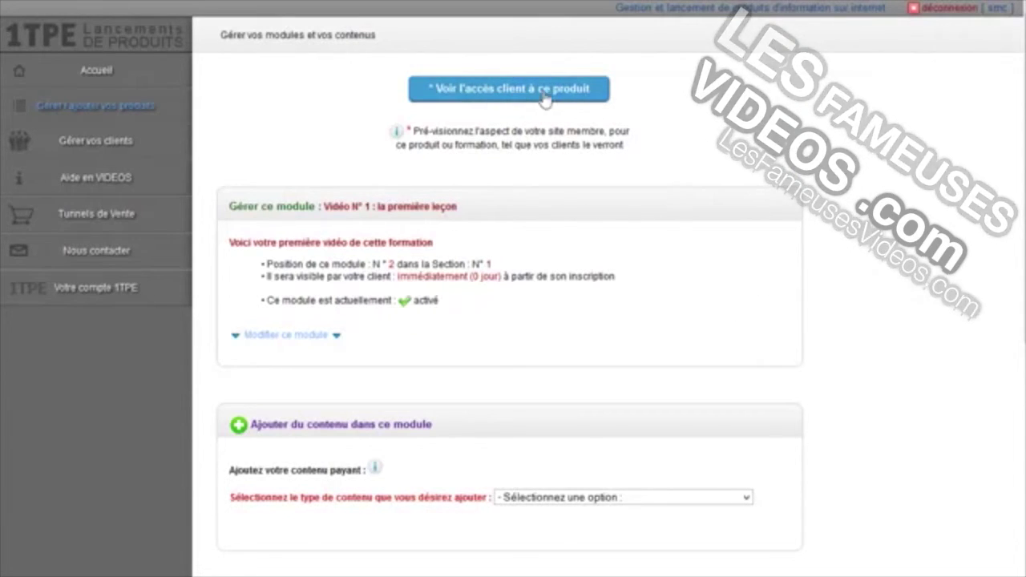
- Open the client access to the product and review its welcome page down to the seller contact details
click(505, 94)
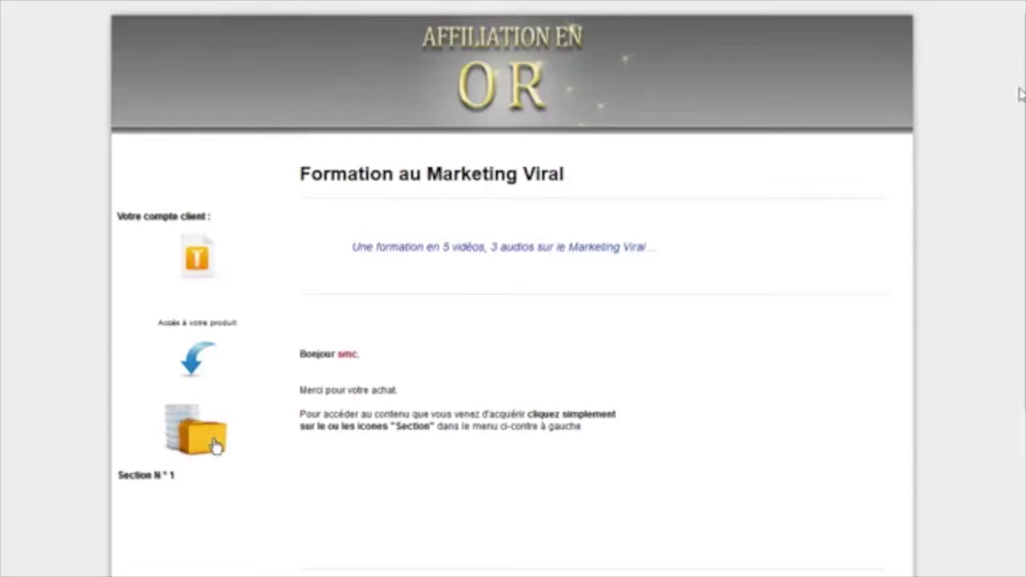
scroll(1008, 320, down, 4)
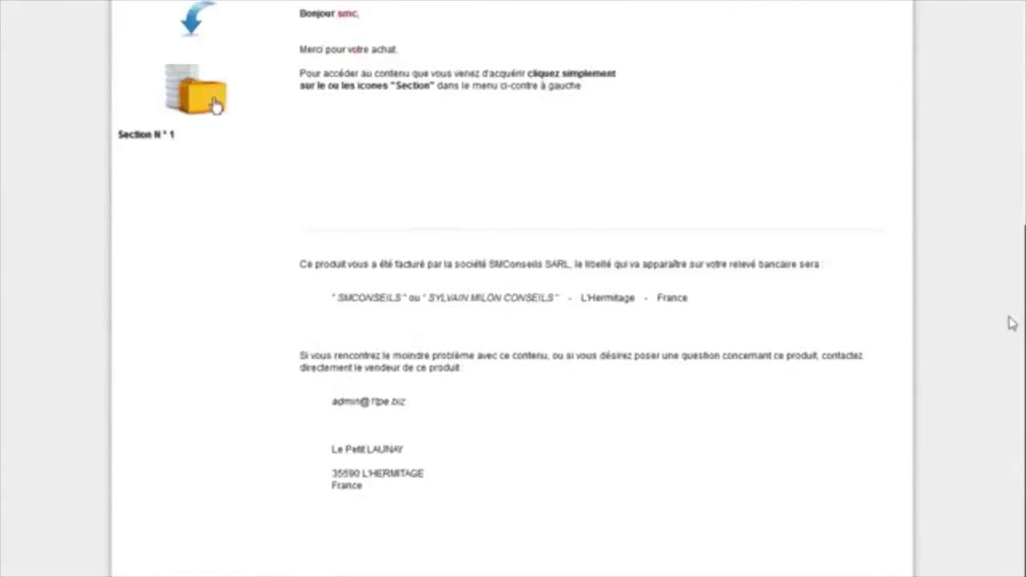
scroll(1008, 80, up, 4)
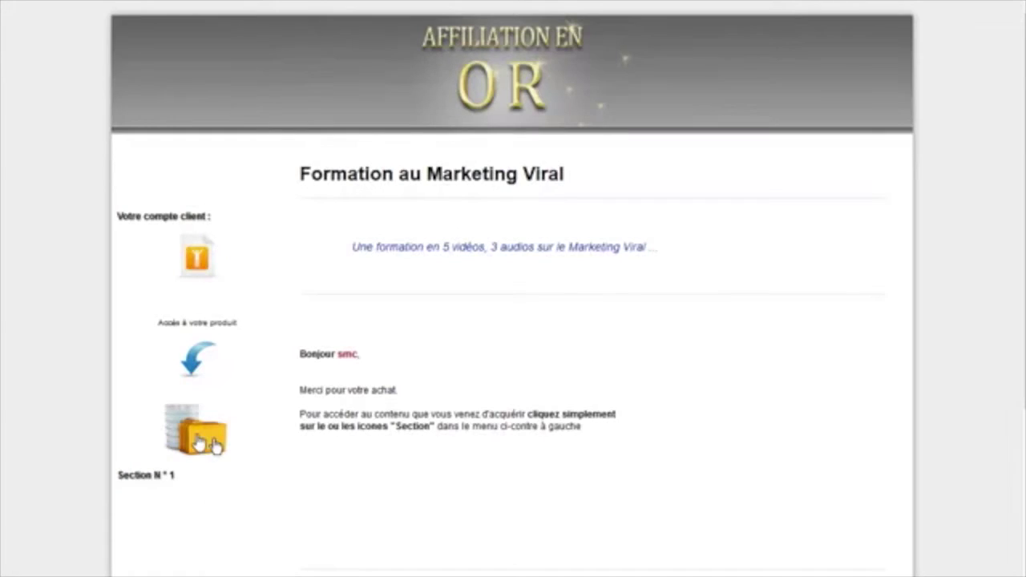
- Open Section N° 1 in the client access and review the PDF support module with its comments zone
click(198, 441)
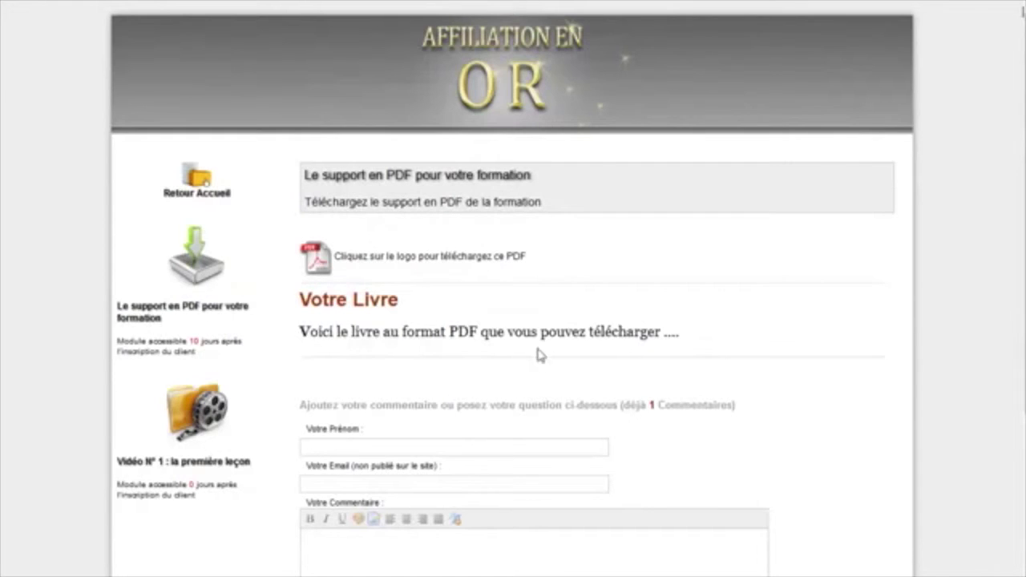
scroll(851, 394, down, 2)
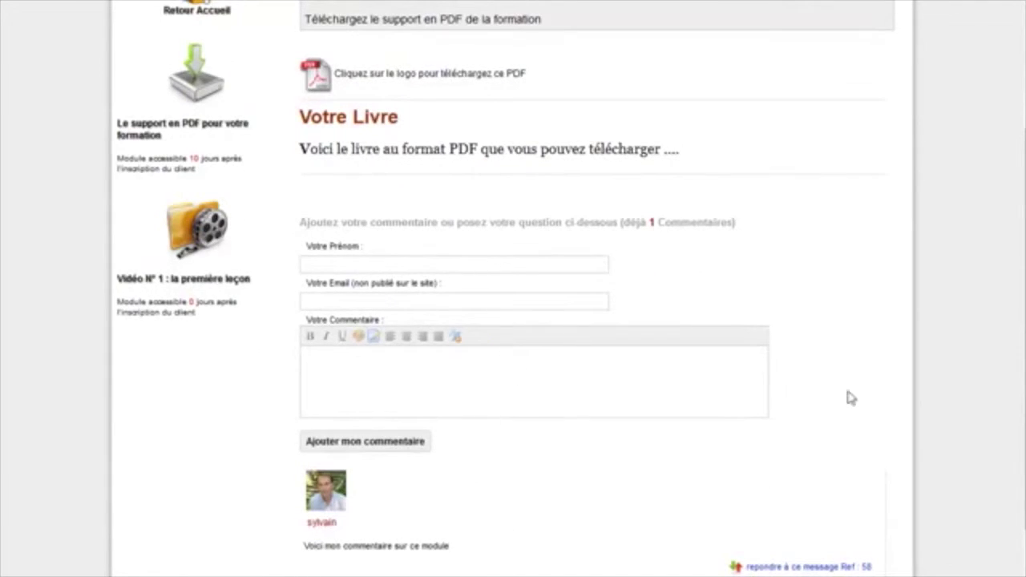
scroll(828, 403, up, 2)
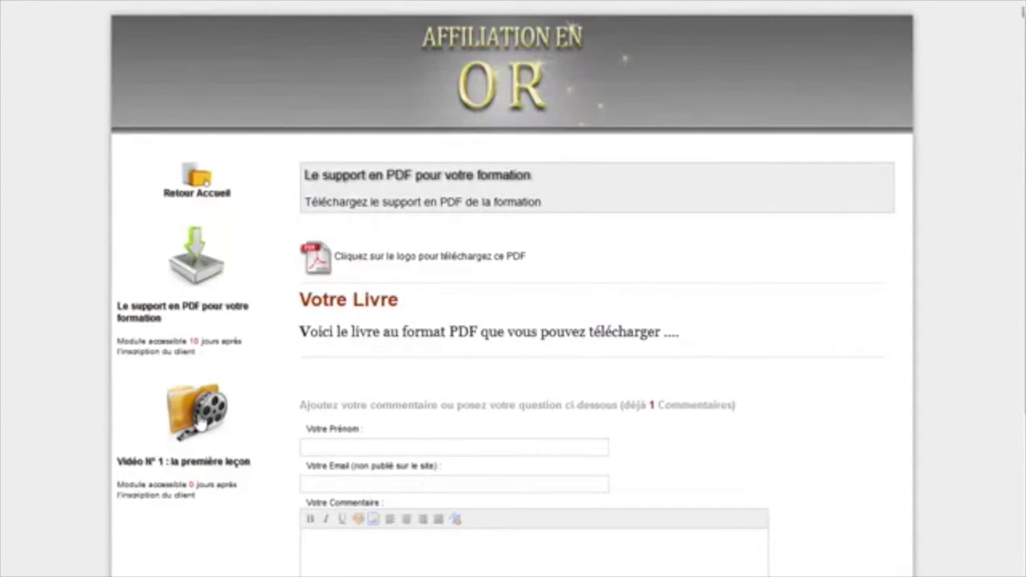
- Play the video in the module "Vidéo N° 1 : la première leçon" and test its download link without saving the file
click(200, 423)
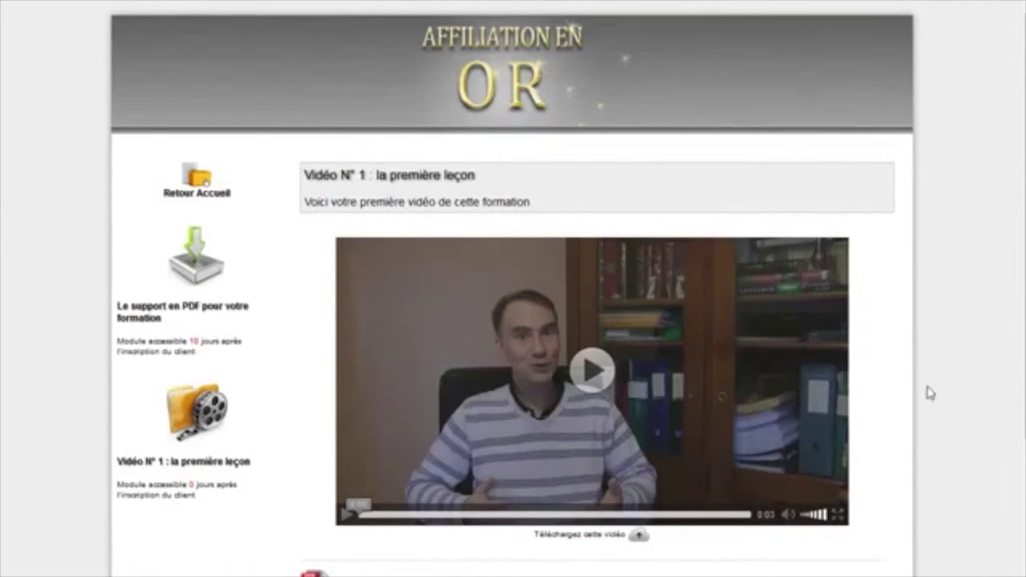
click(603, 374)
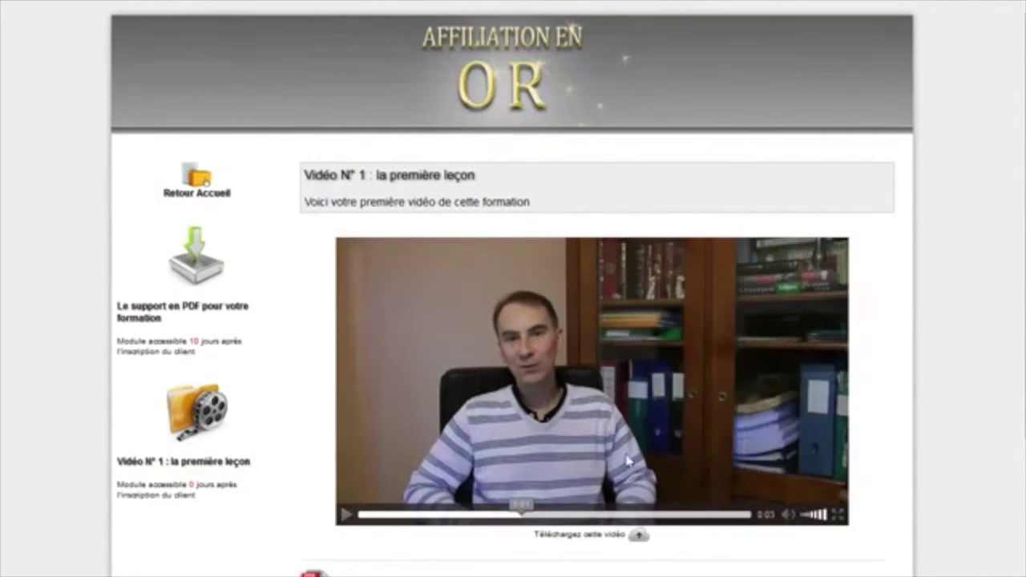
scroll(834, 453, down, 2)
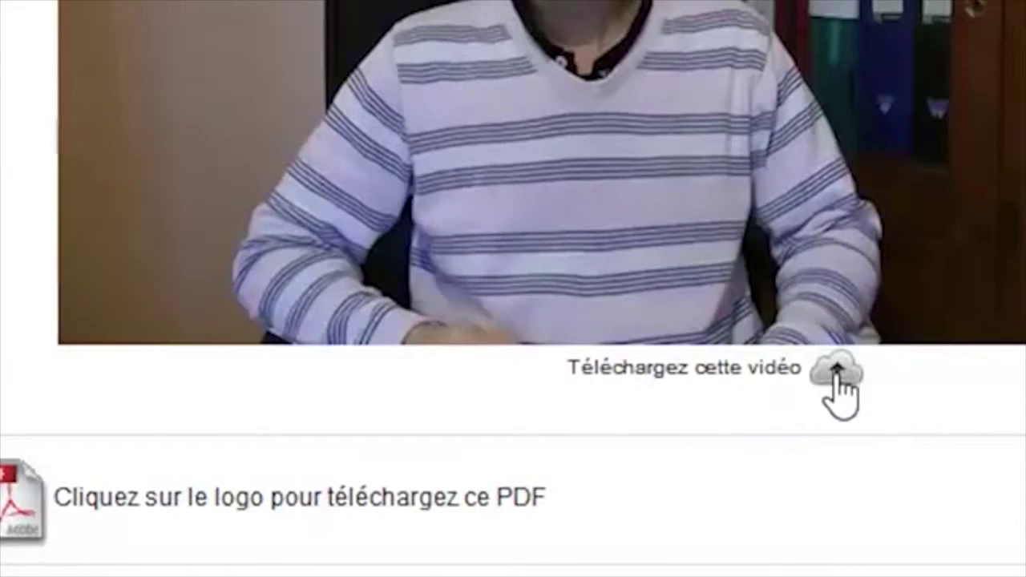
click(836, 373)
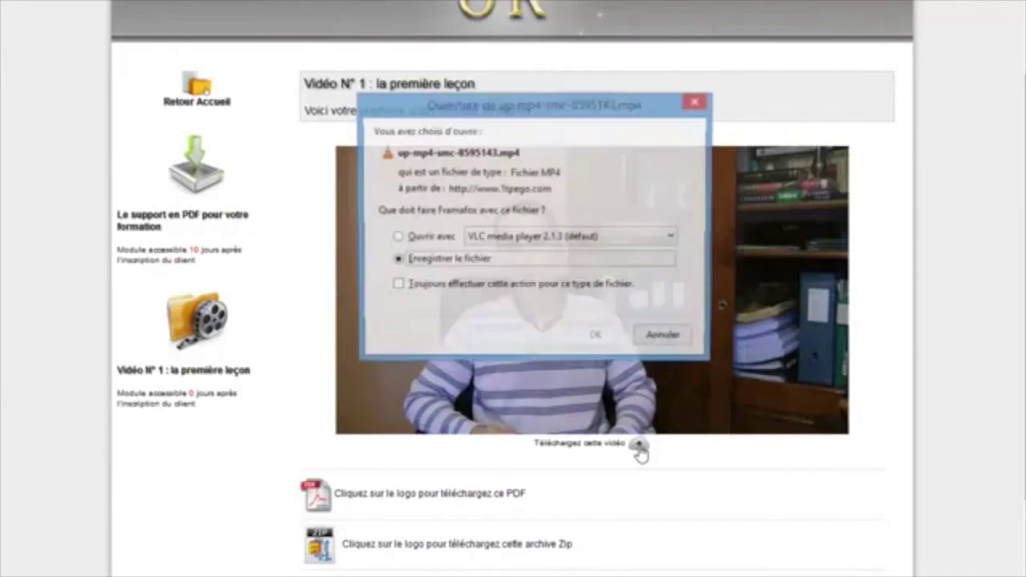
click(667, 337)
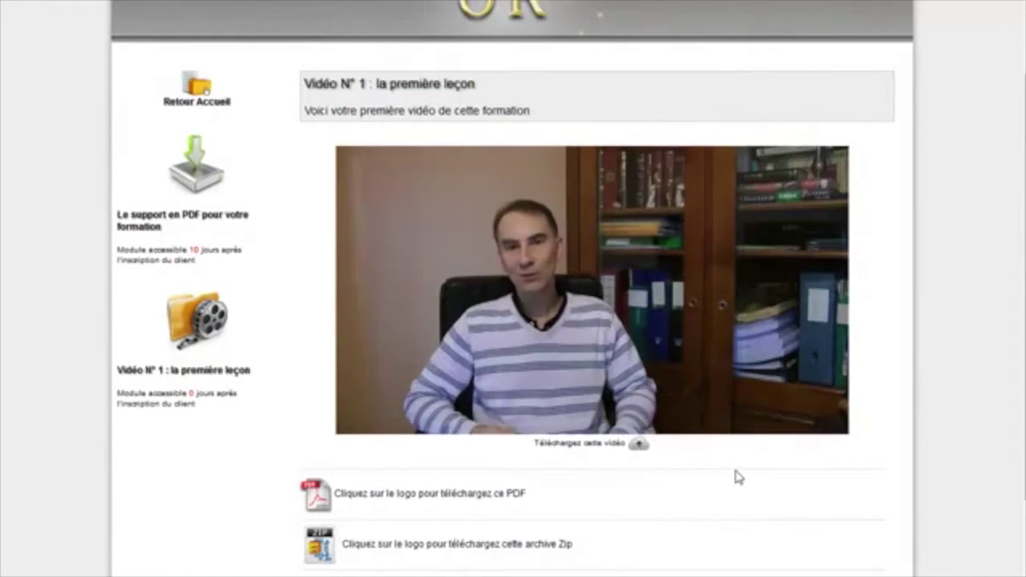
- Test the PDF and ZIP download links under the video, cancelling both downloads
scroll(758, 472, down, 1)
click(321, 407)
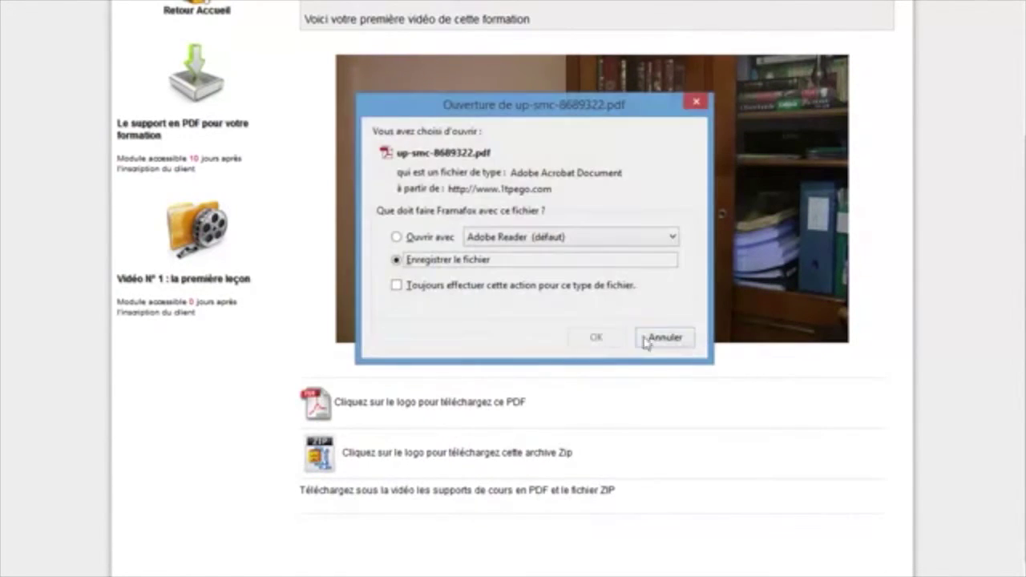
click(657, 340)
click(322, 461)
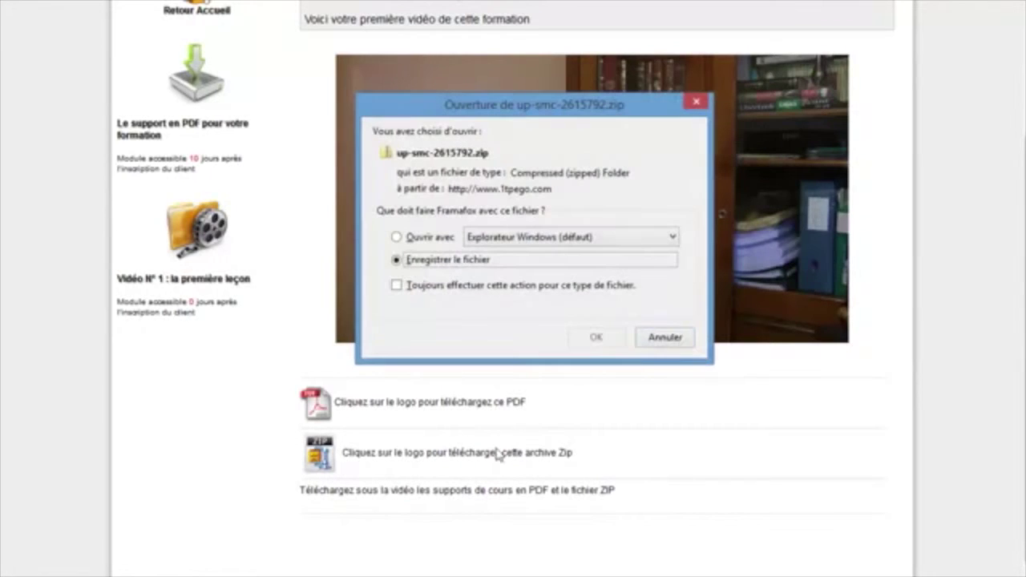
click(684, 345)
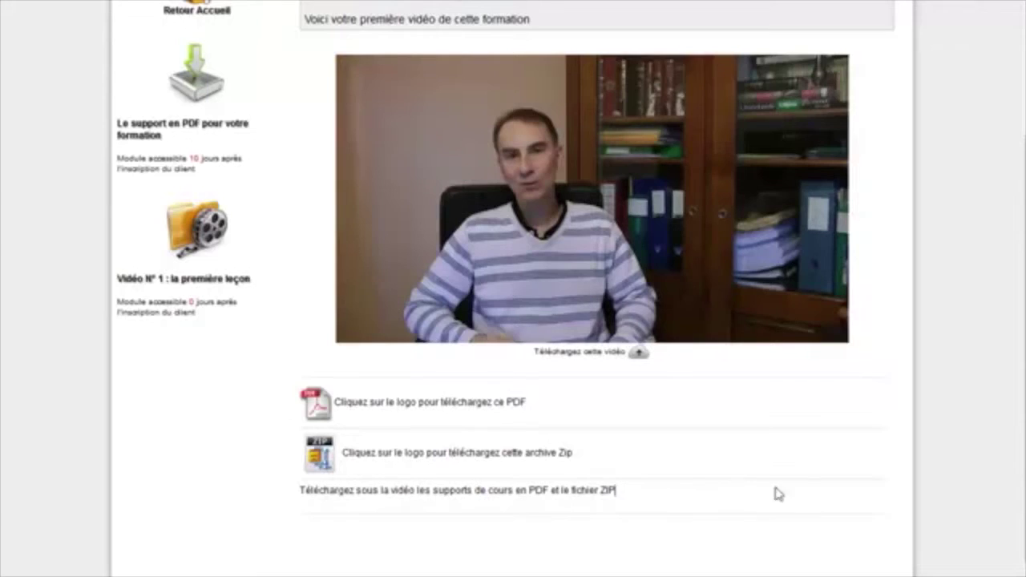
- Check the end of the video module page, then reopen the PDF support module and review its comments zone
scroll(833, 480, down, 2)
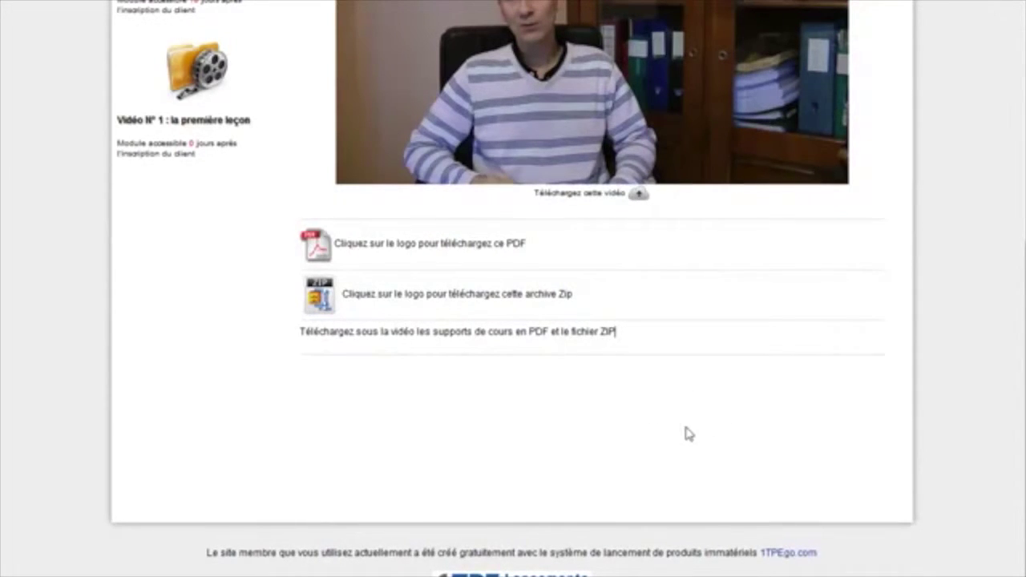
scroll(687, 431, up, 5)
click(196, 265)
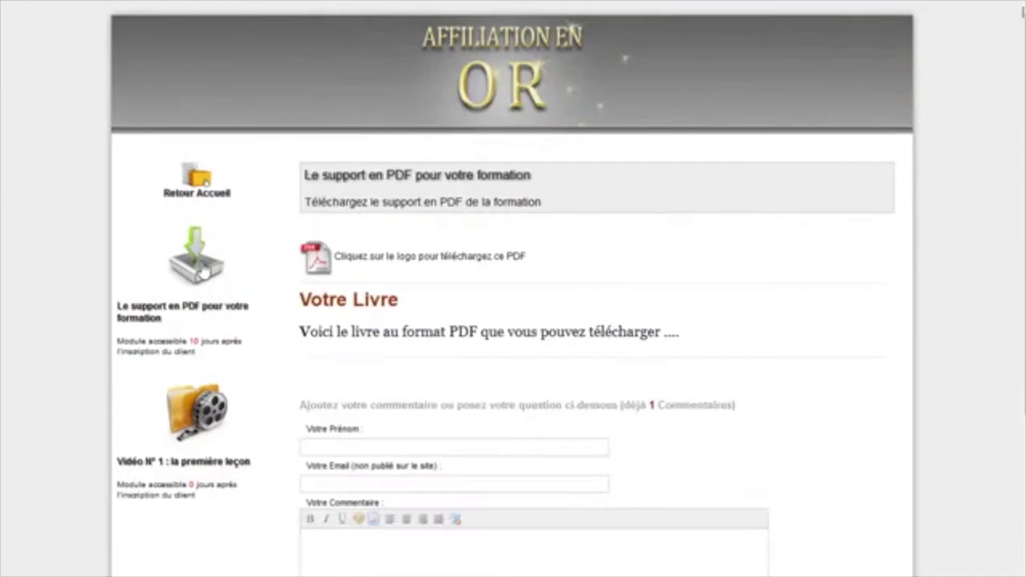
scroll(841, 448, down, 1)
scroll(852, 452, down, 4)
scroll(483, 345, up, 3)
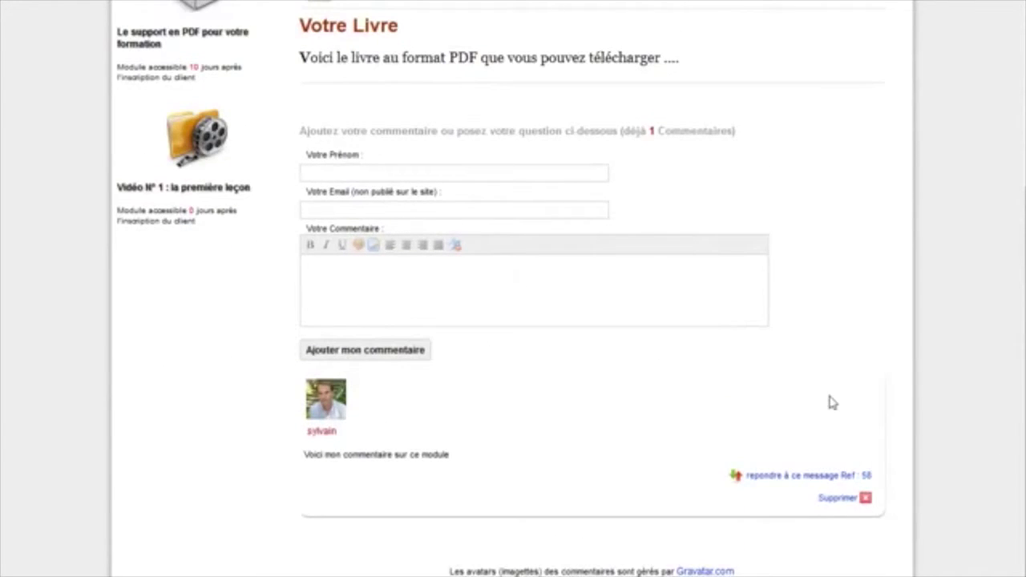
scroll(835, 408, up, 2)
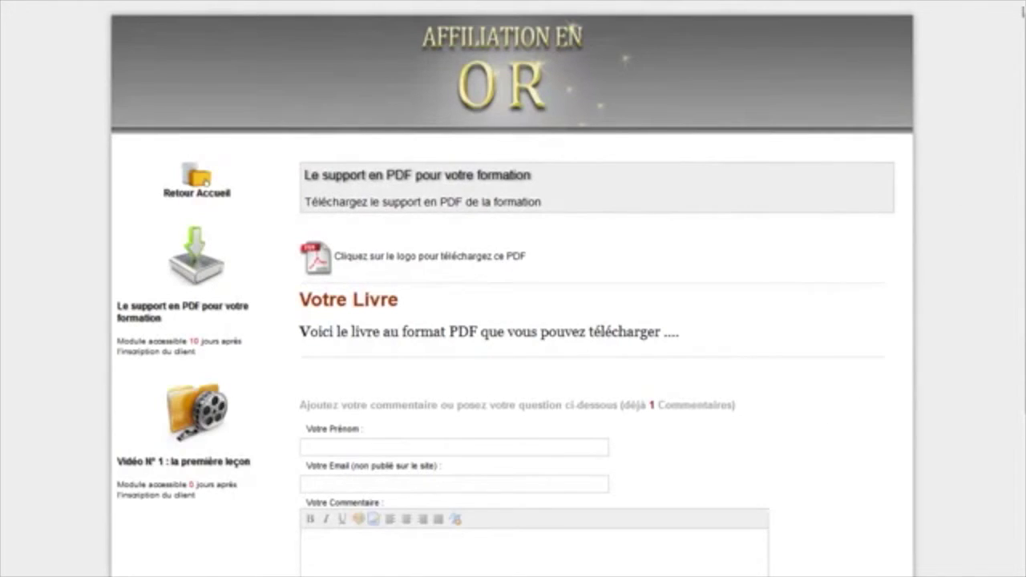
- Return to the seller area, manage the product "Formation au Marketing Viral" and open the form that adds it to the 1TPE catalogue
key(ctrl+Tab)
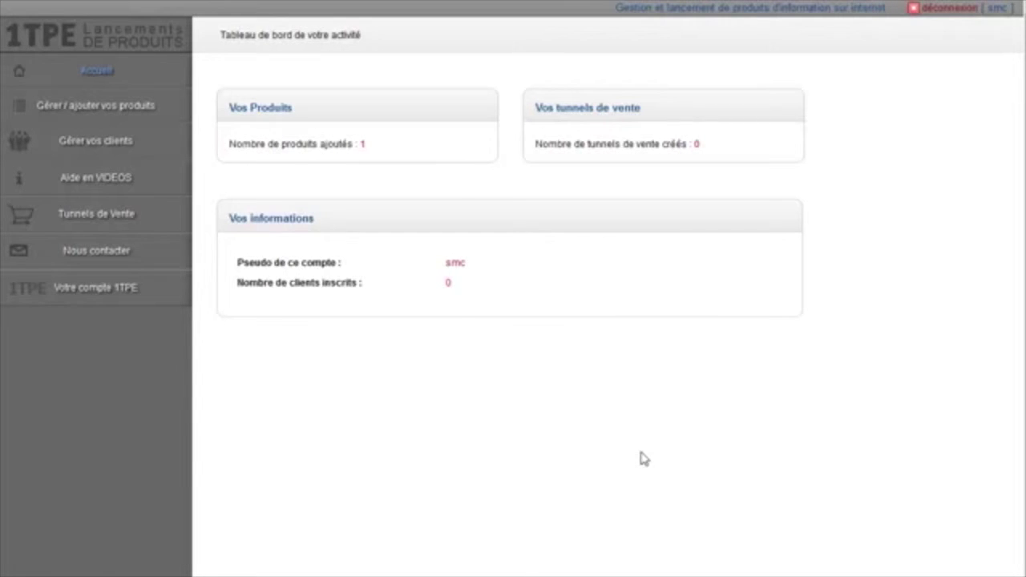
click(121, 113)
scroll(561, 433, down, 1)
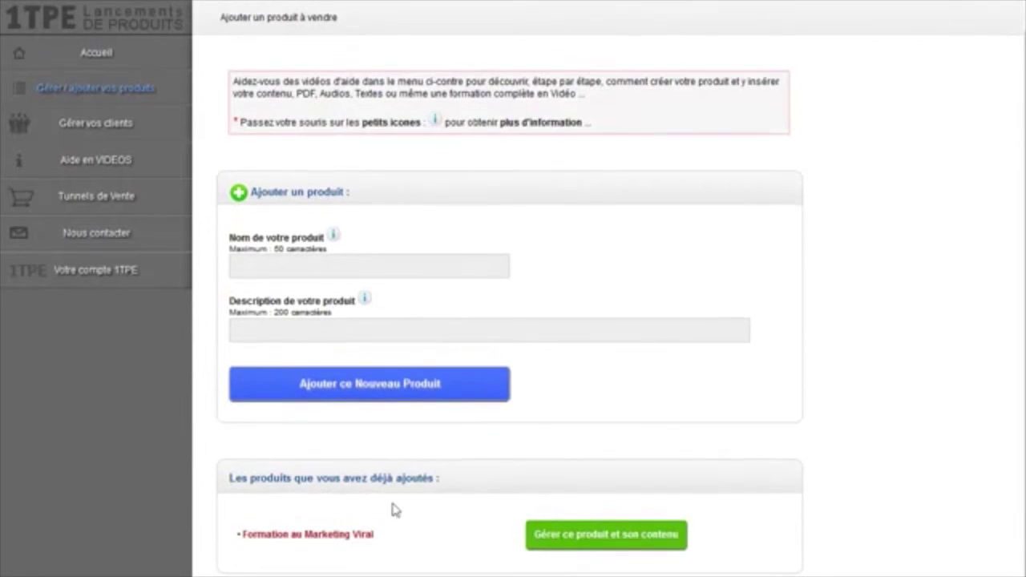
click(621, 541)
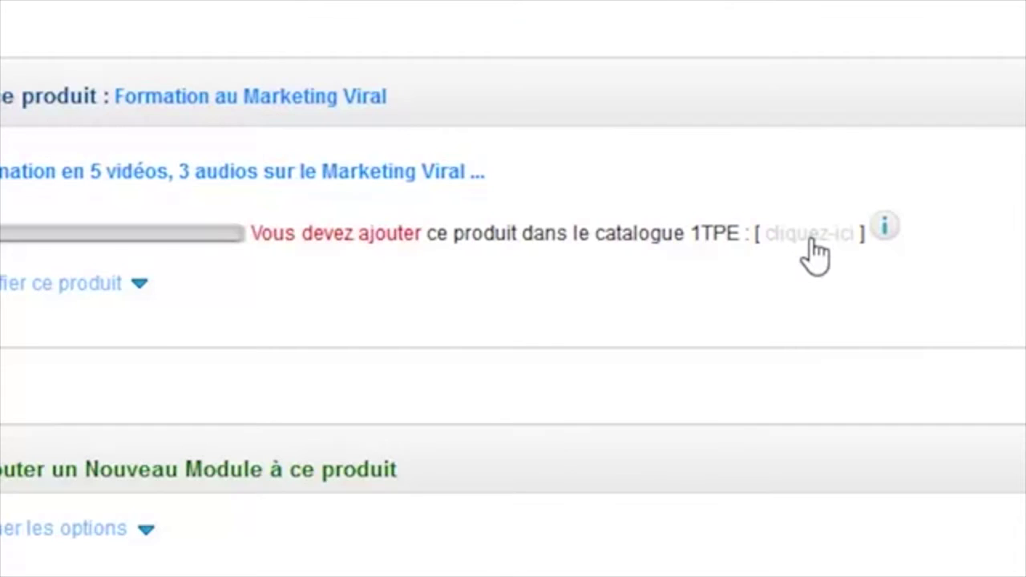
click(811, 241)
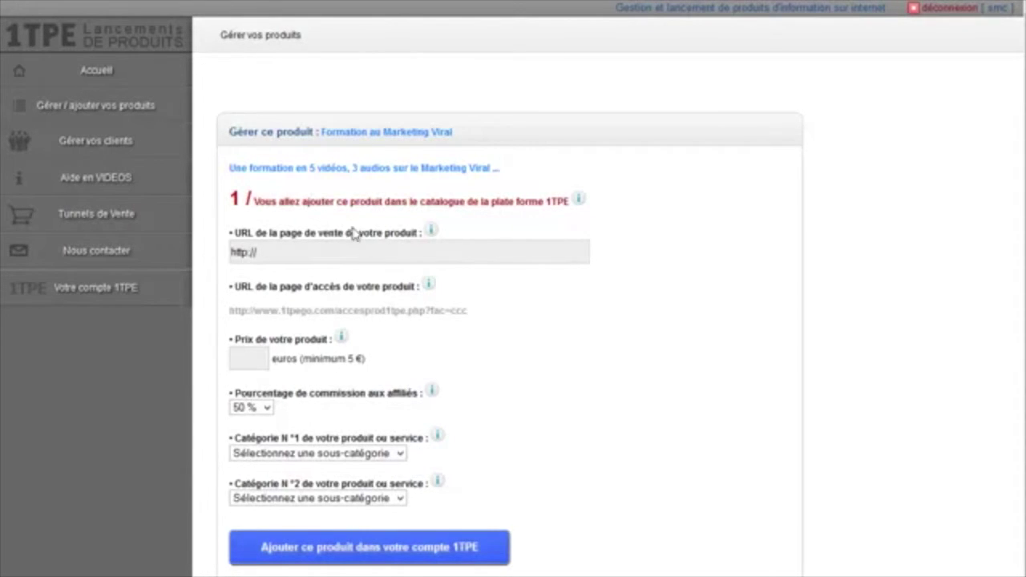
text(www)
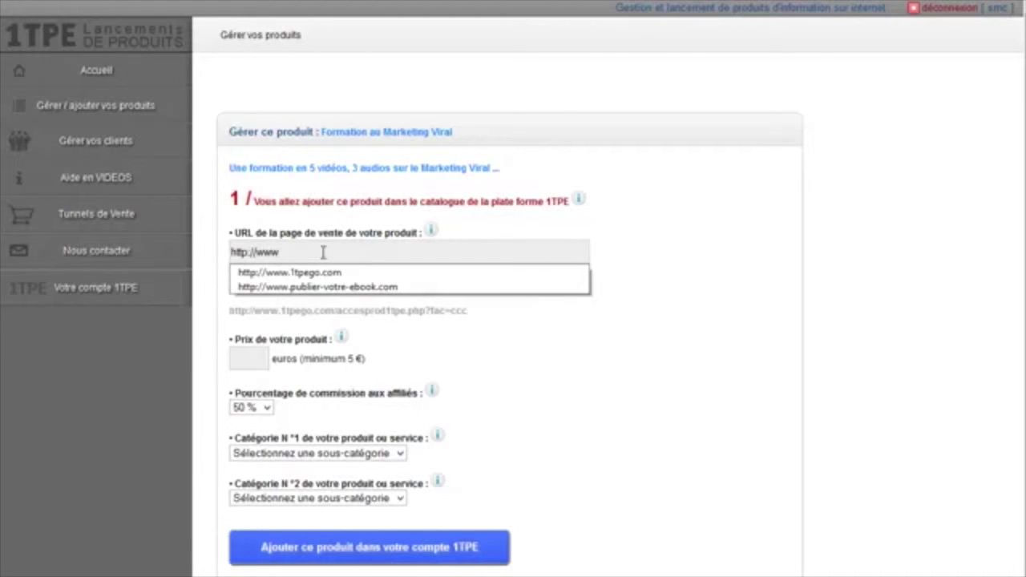
click(345, 269)
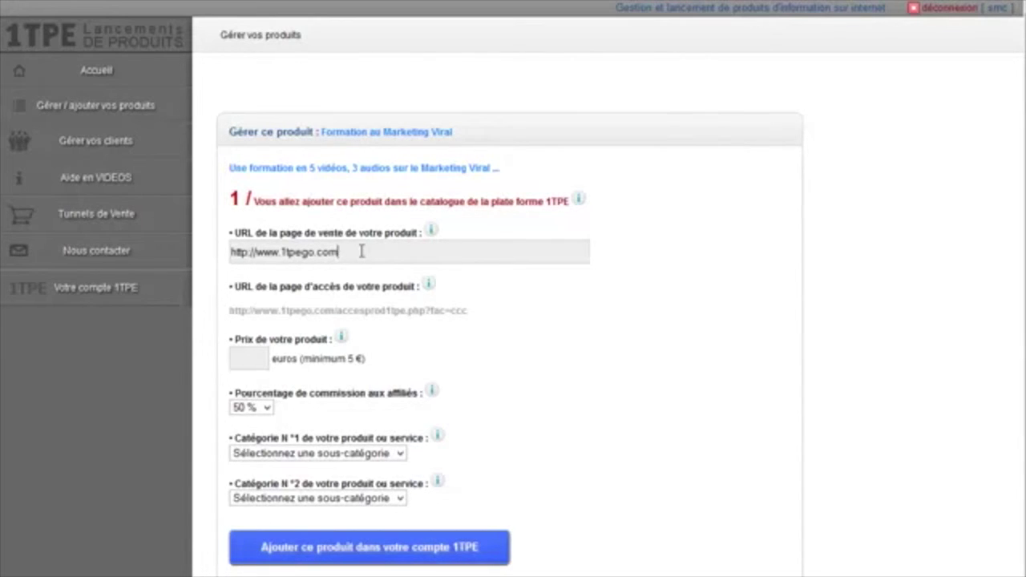
key(Tab)
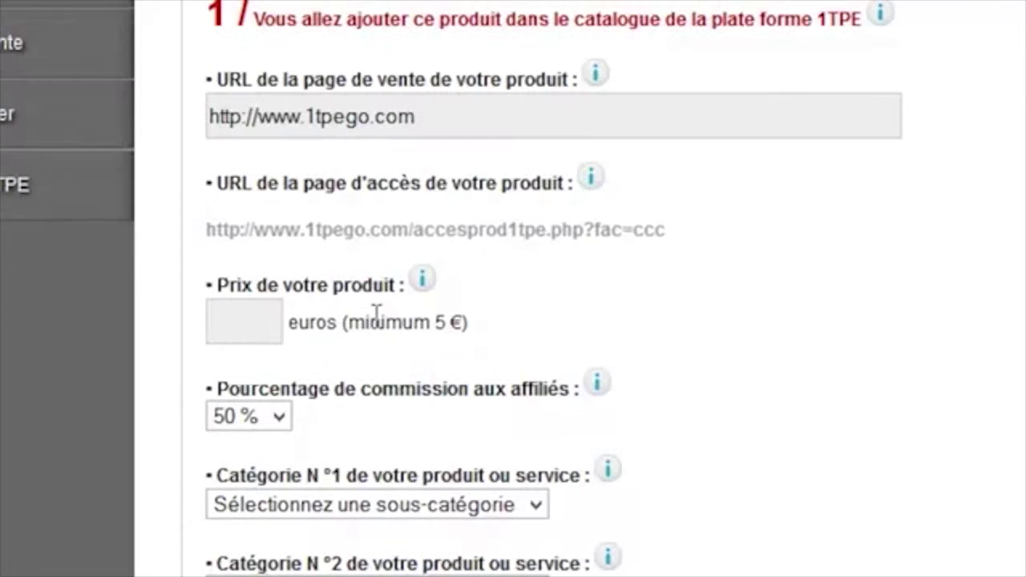
text(200)
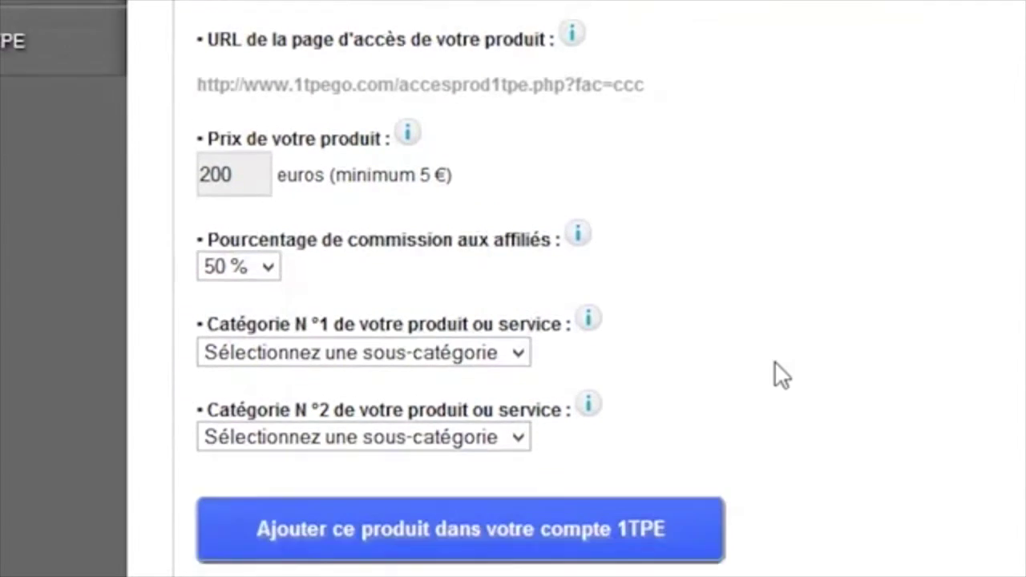
- Set category N°1 to marketing and add the product to the 1TPE account
click(350, 359)
click(303, 514)
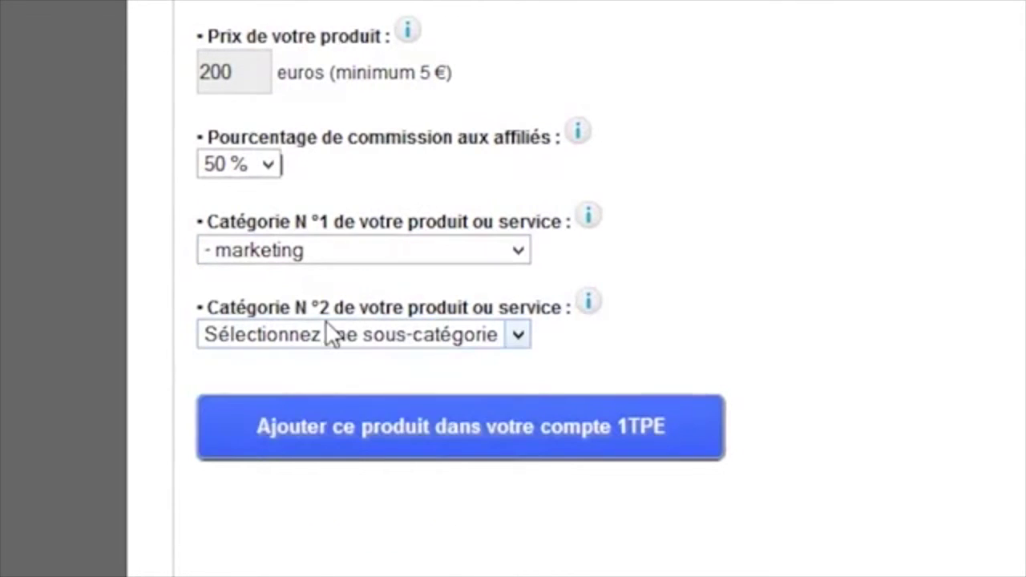
click(328, 333)
click(311, 533)
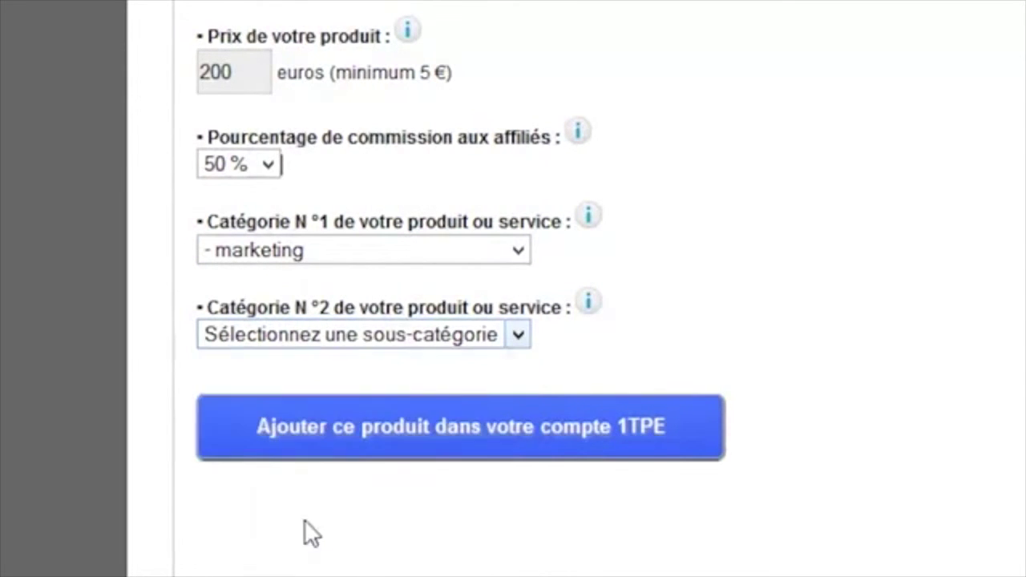
click(501, 443)
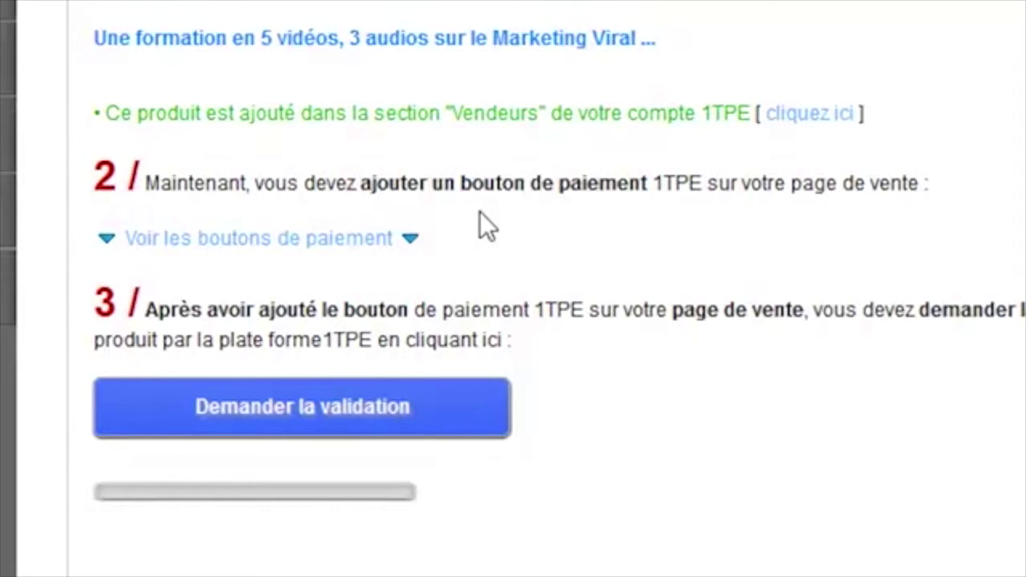
- Review the product's payment link and the HTML codes of its Acheter buttons, and close the payment button list
click(361, 242)
scroll(765, 371, down, 15)
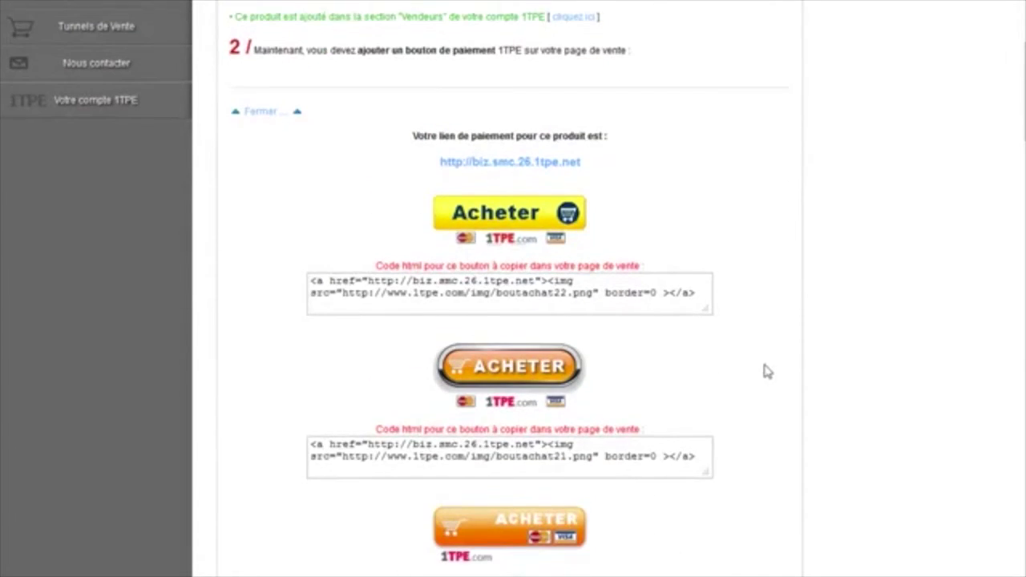
scroll(765, 371, down, 10)
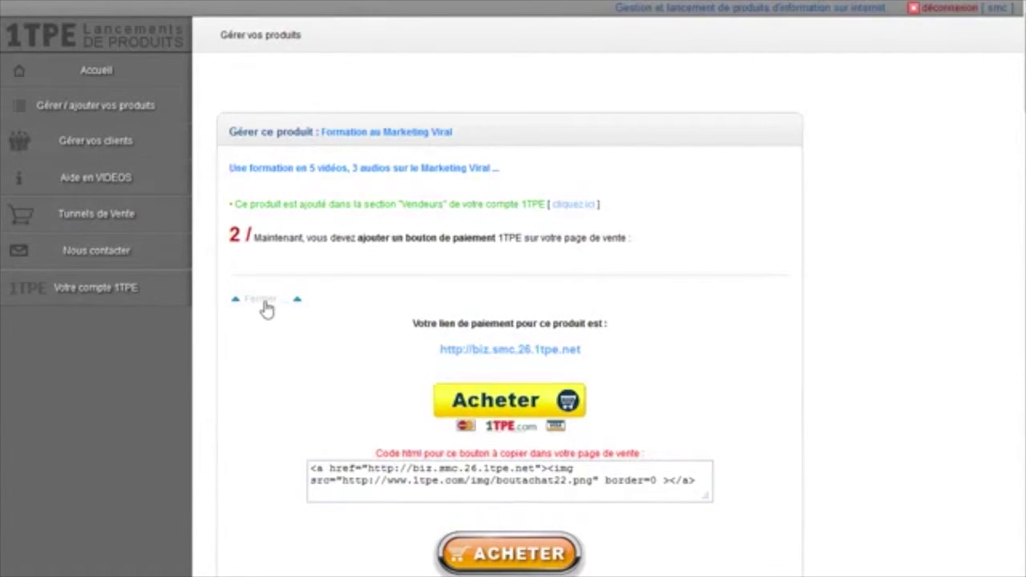
click(267, 310)
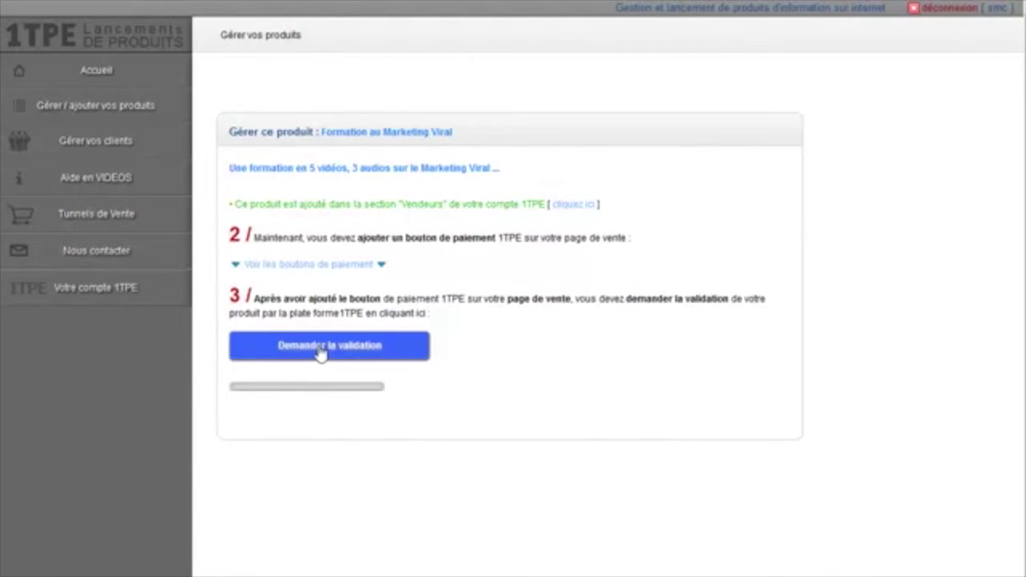
- Request validation of the product and reopen the management of "Formation au Marketing Viral" from the list of added products
click(304, 364)
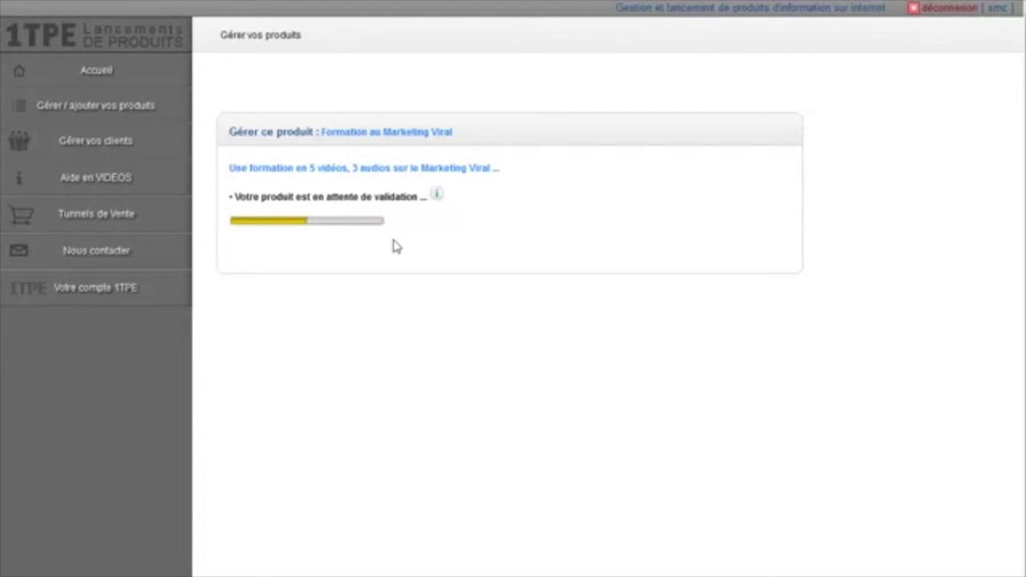
click(128, 113)
scroll(256, 565, down, 1)
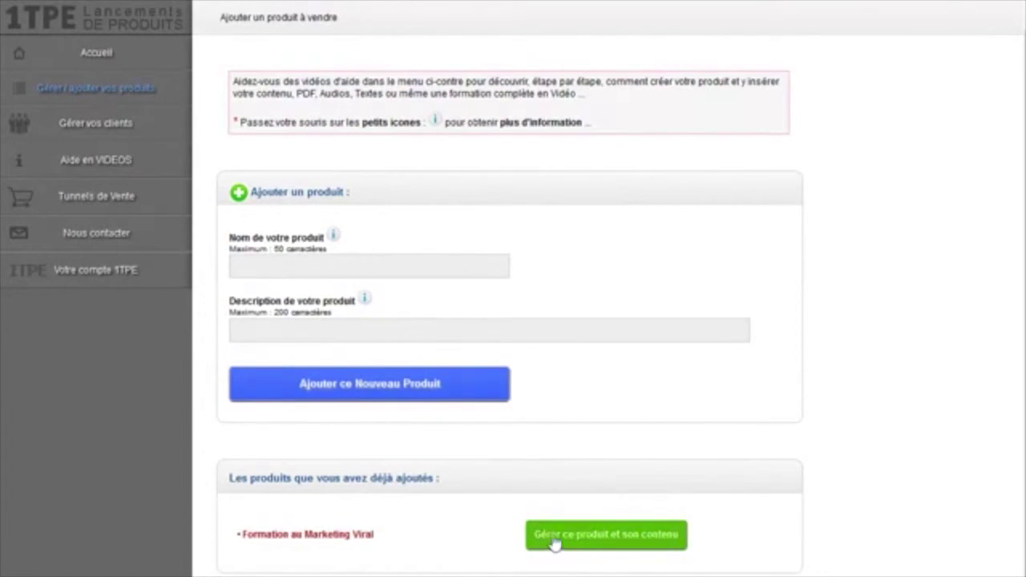
click(586, 544)
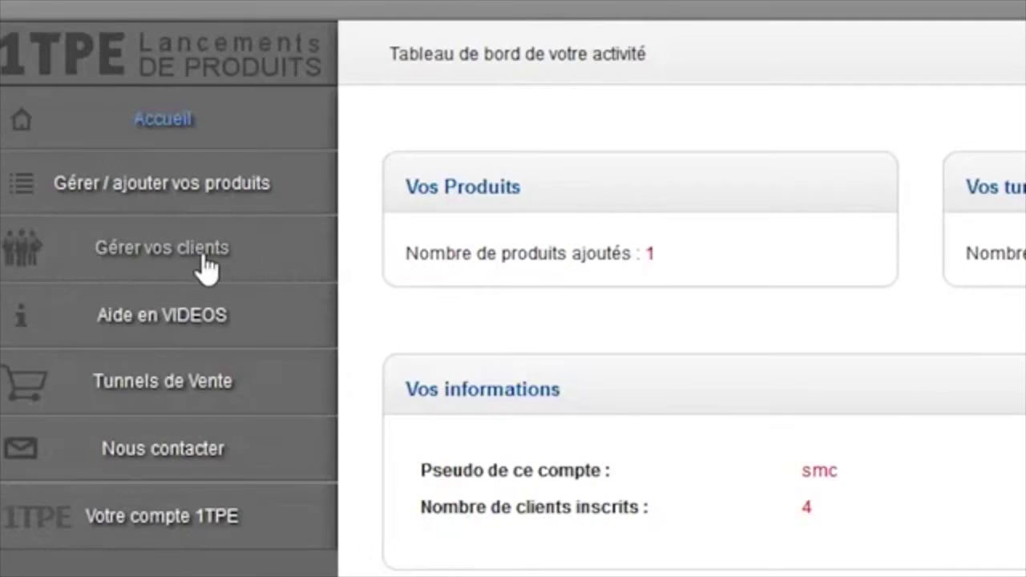
- Show the client management page and filter the client list by the product "Formation au Marketing Viral"
click(196, 255)
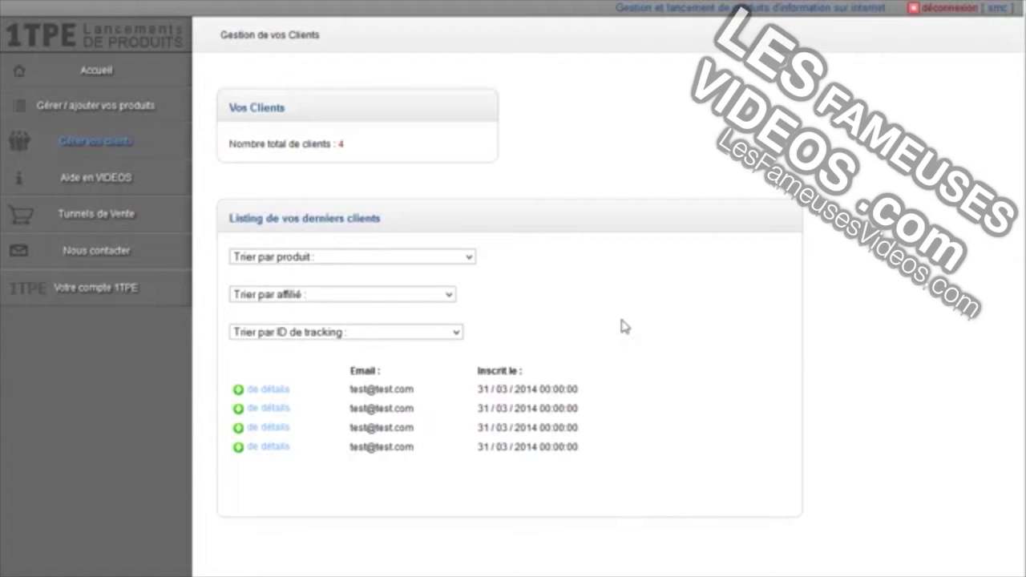
click(324, 257)
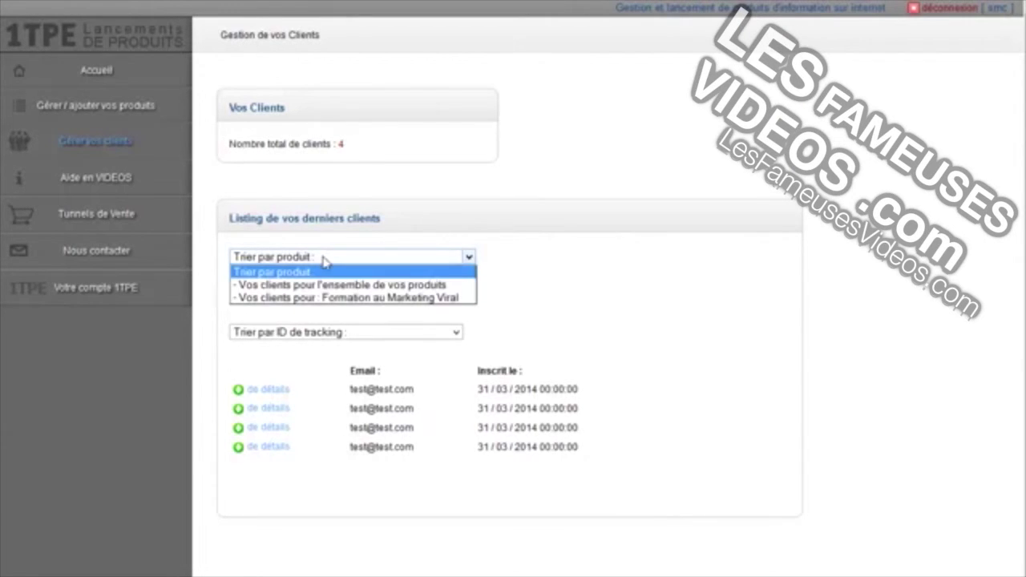
click(431, 285)
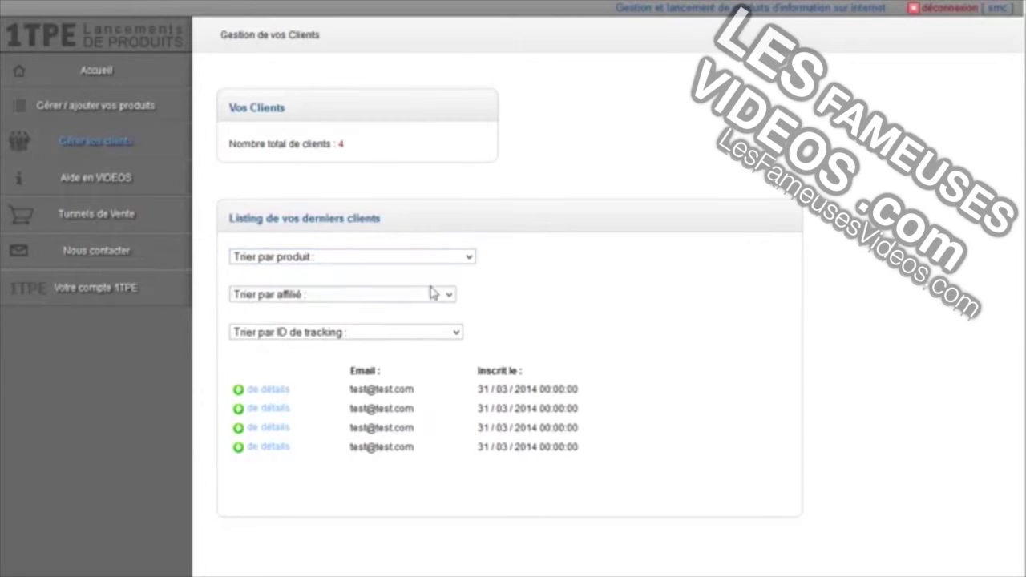
click(348, 259)
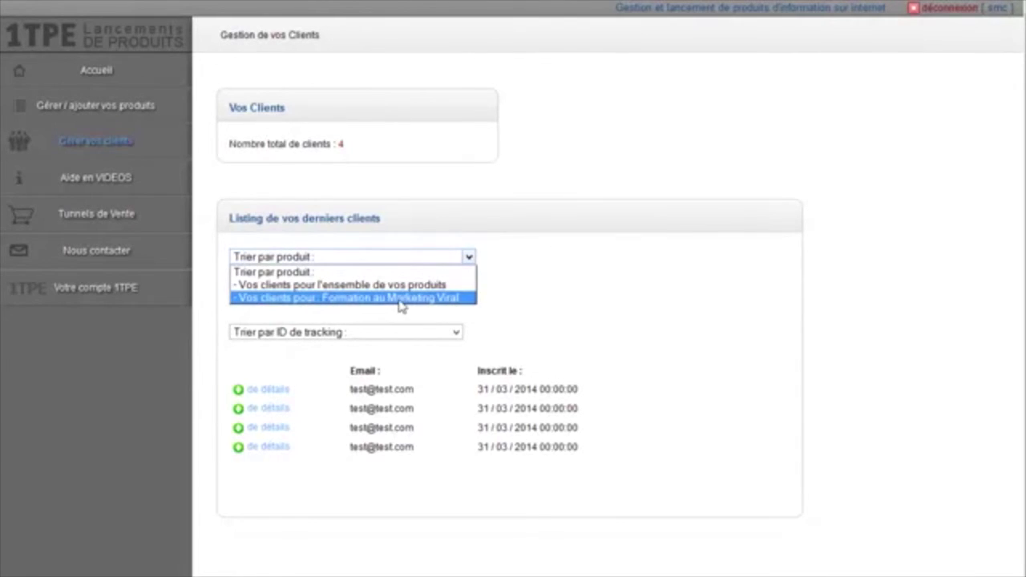
click(400, 298)
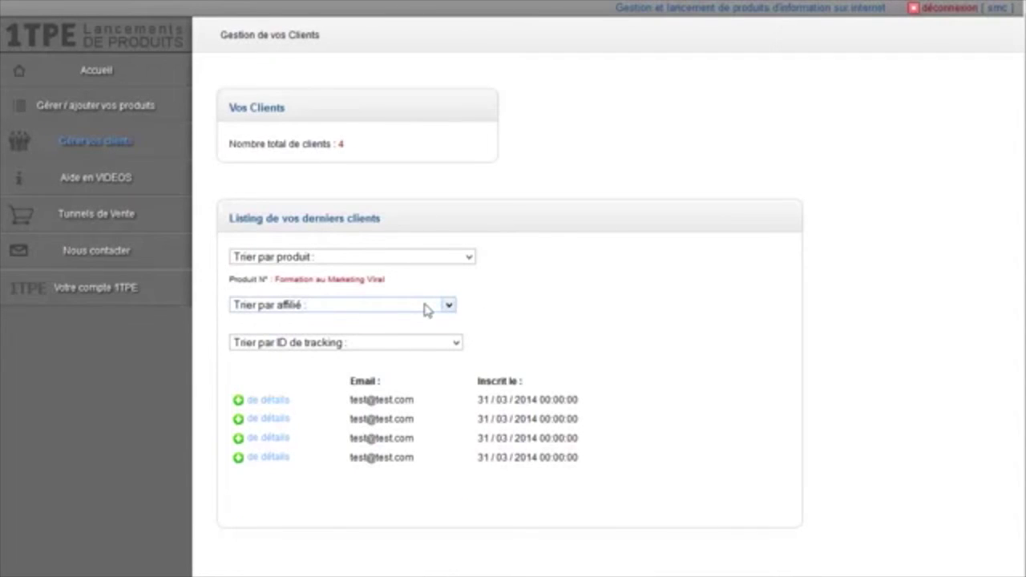
- Narrow the product's client list to the clients of the affiliate toto
click(426, 310)
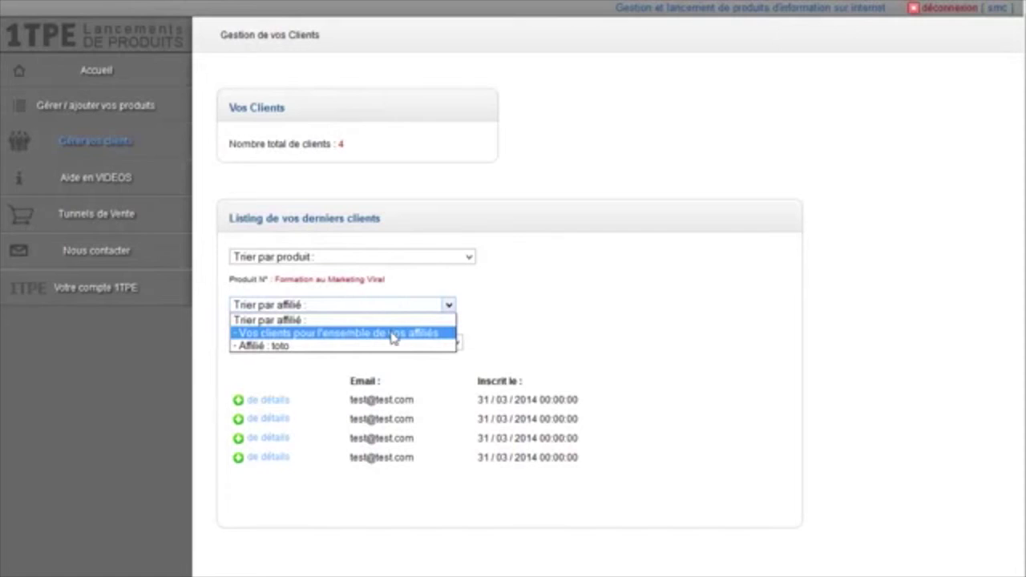
click(580, 369)
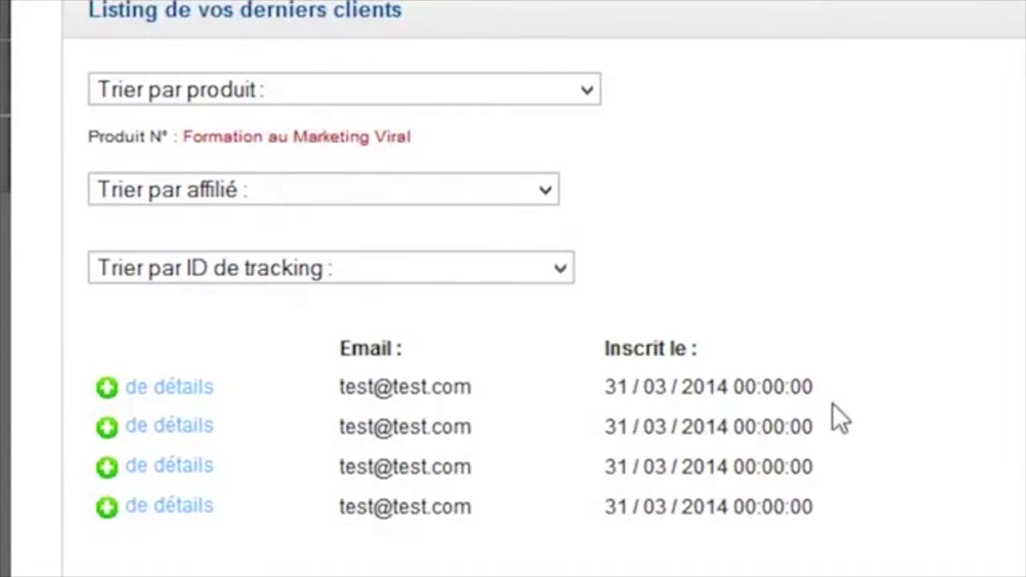
click(373, 303)
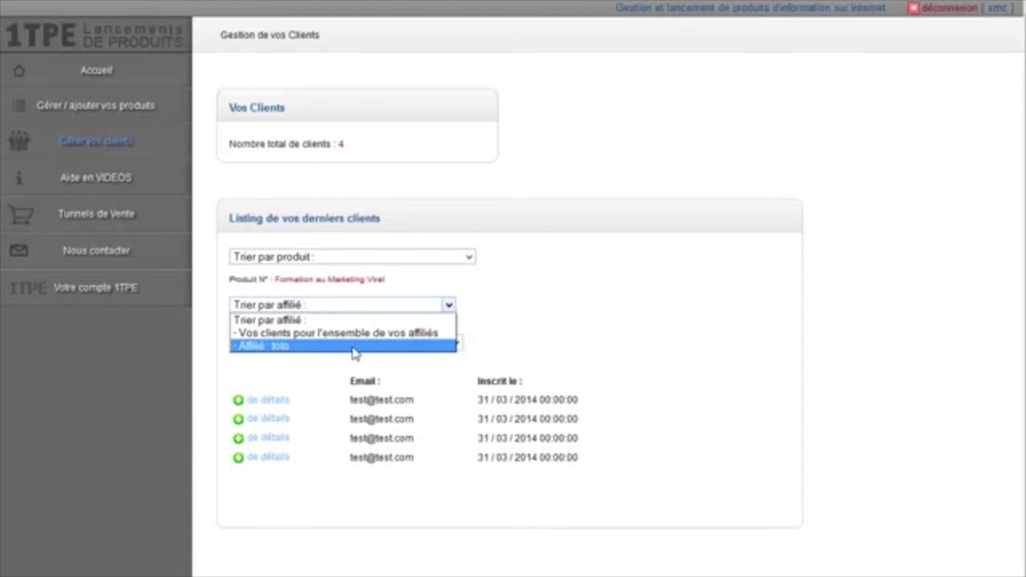
click(350, 274)
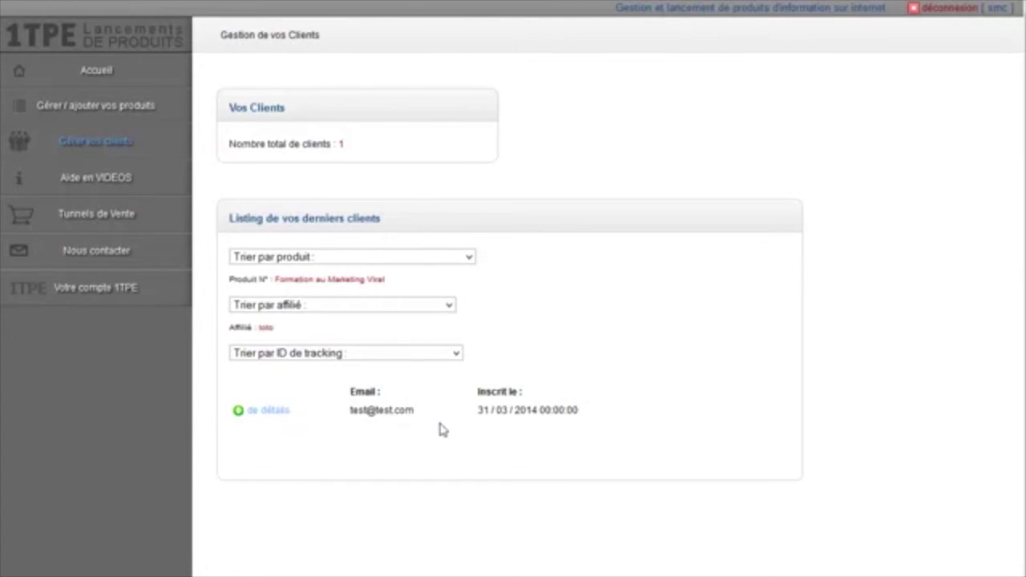
- Filter the client list by the tracking ID google and widen the affiliate filter to all affiliates
click(363, 354)
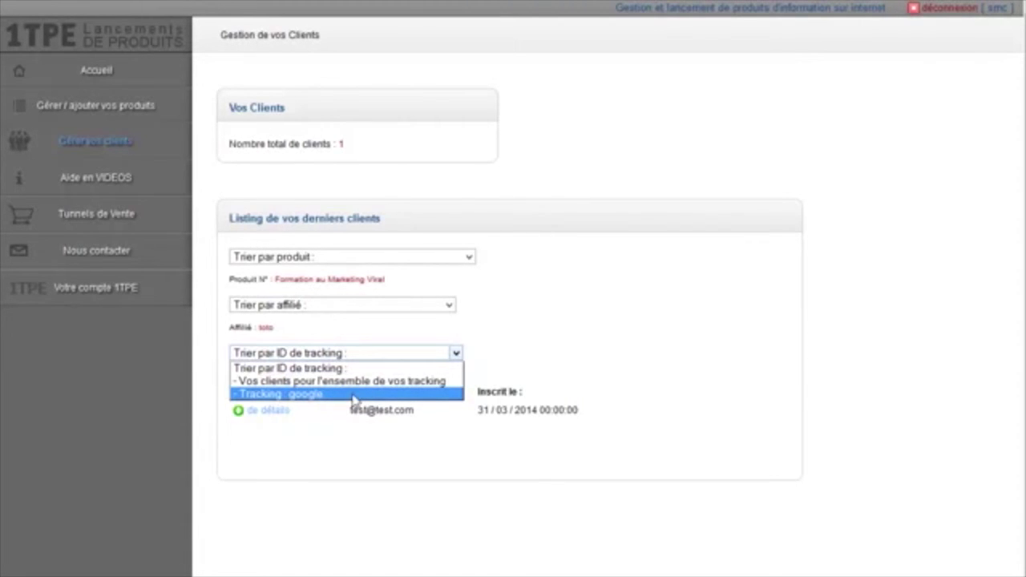
click(354, 394)
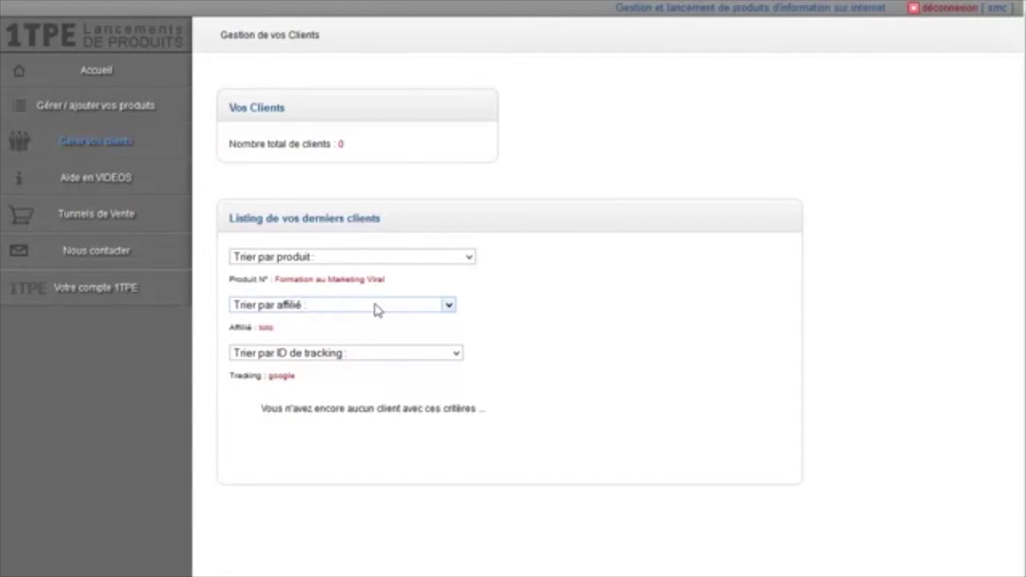
click(510, 258)
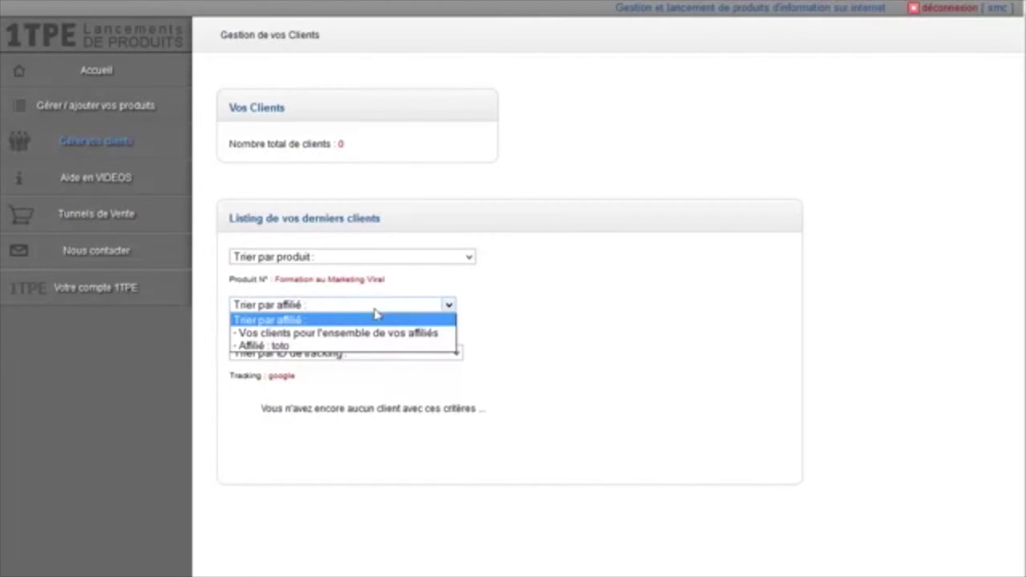
click(411, 337)
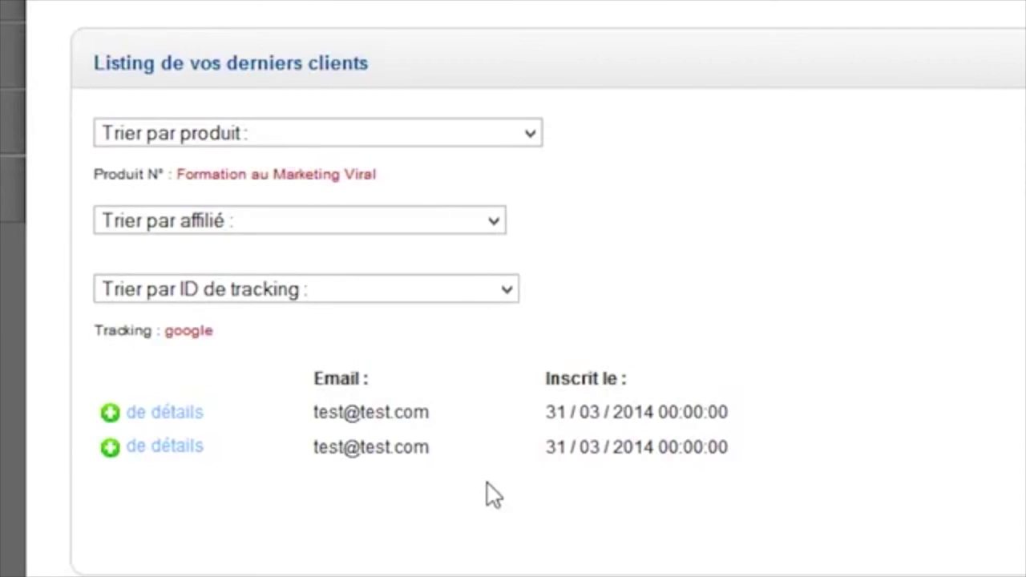
- Reset the tracking filter to all tracking IDs, keeping the list on the clients of "Formation au Marketing Viral"
click(387, 292)
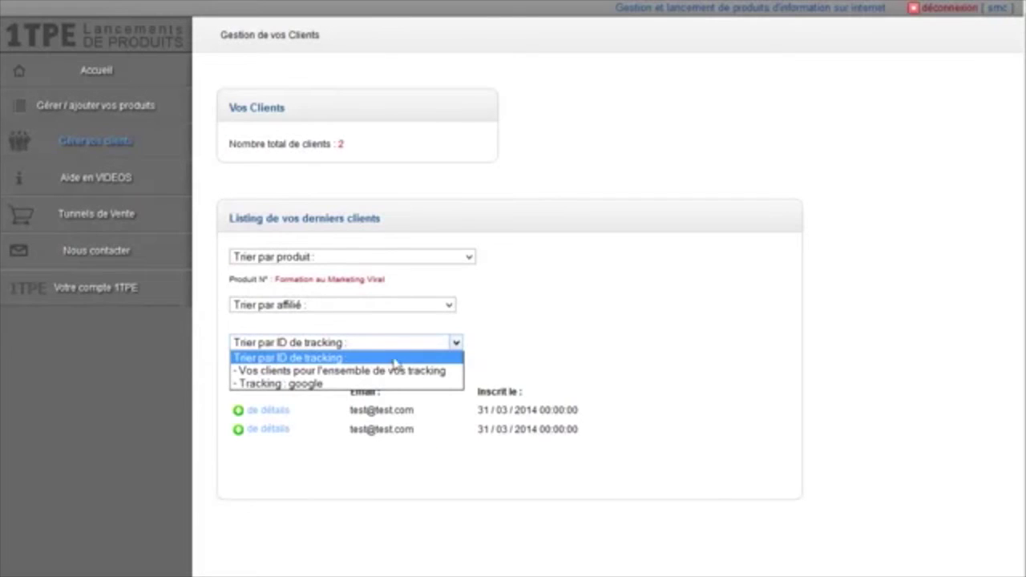
click(367, 371)
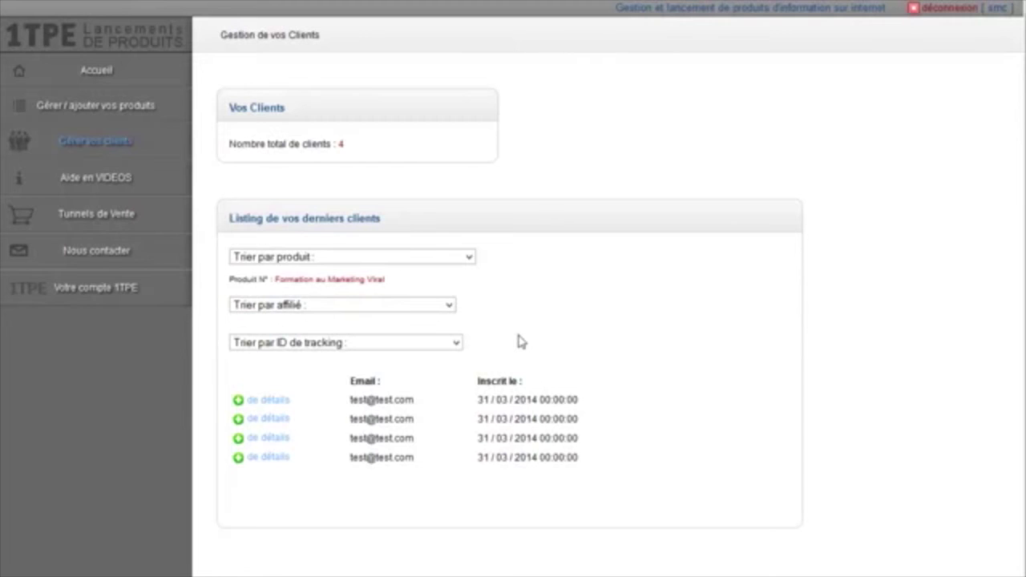
click(373, 261)
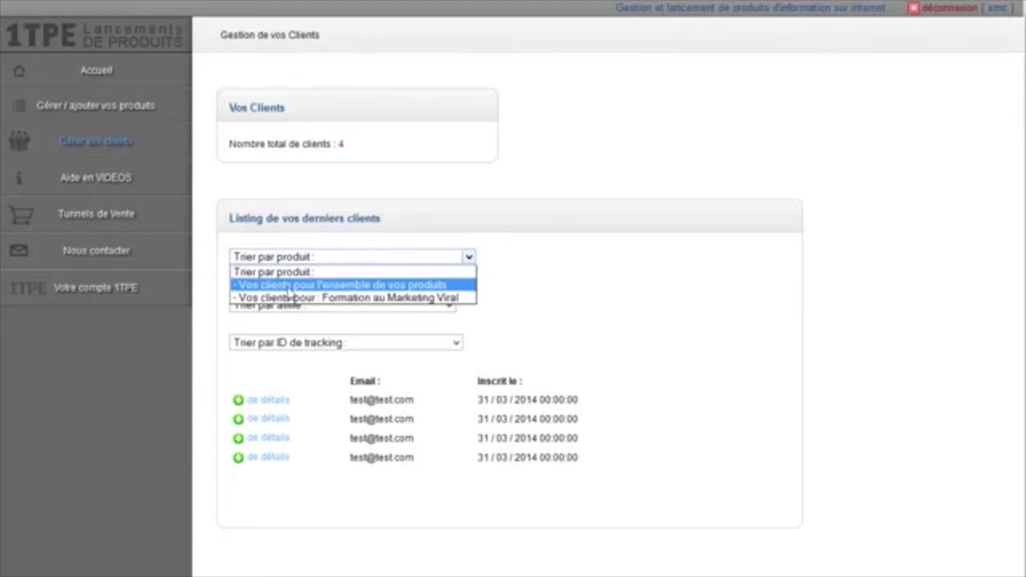
click(373, 298)
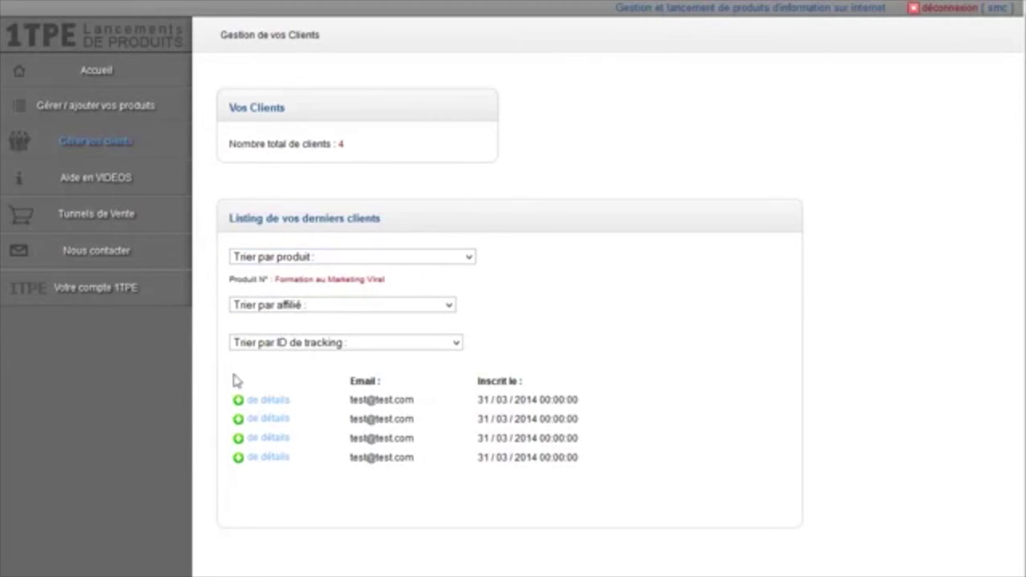
- Filter the product's clients by tracking ID google, and reset the list to all tracking IDs and all products
click(416, 345)
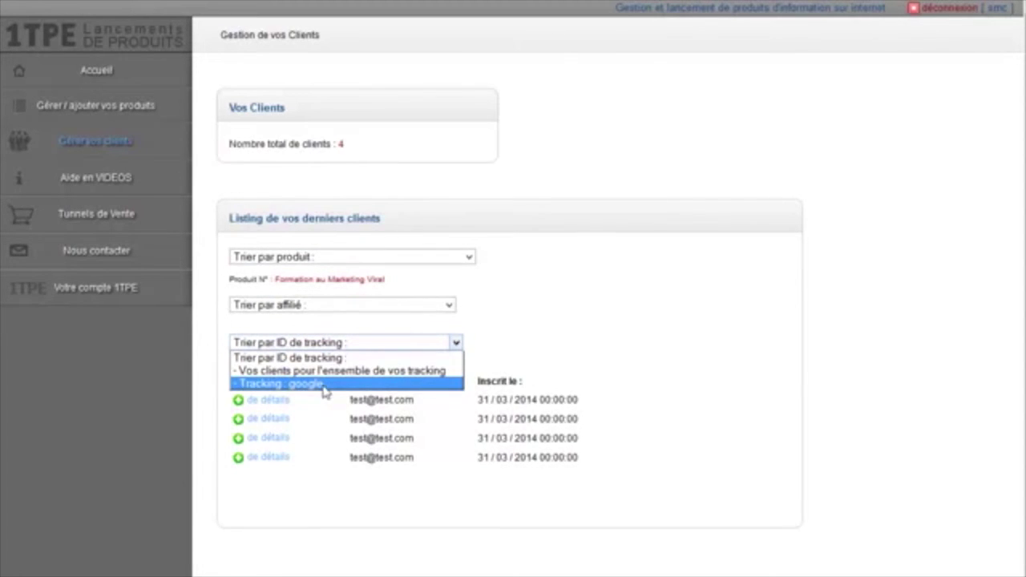
click(378, 386)
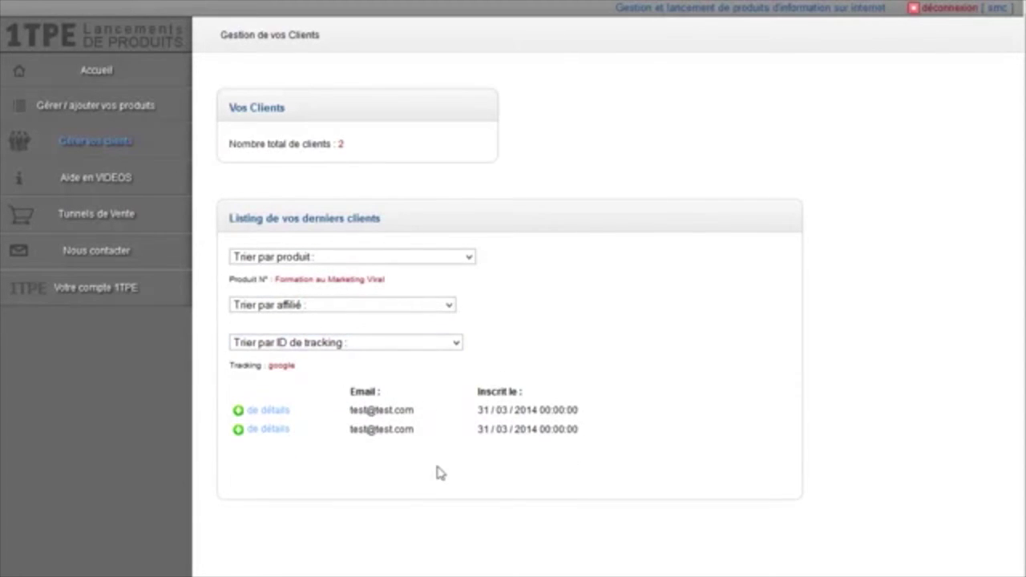
click(344, 345)
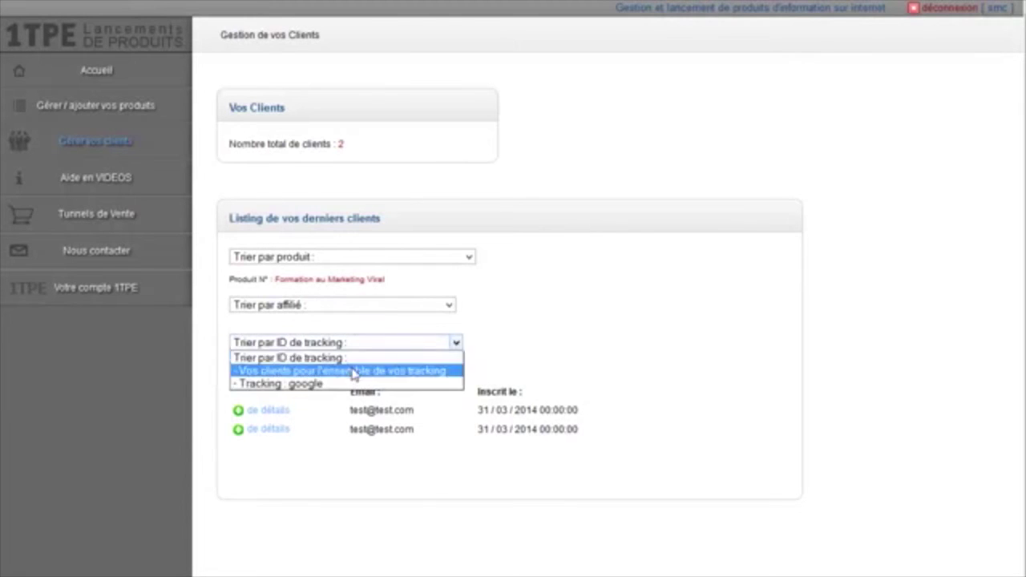
click(355, 370)
click(354, 258)
click(355, 272)
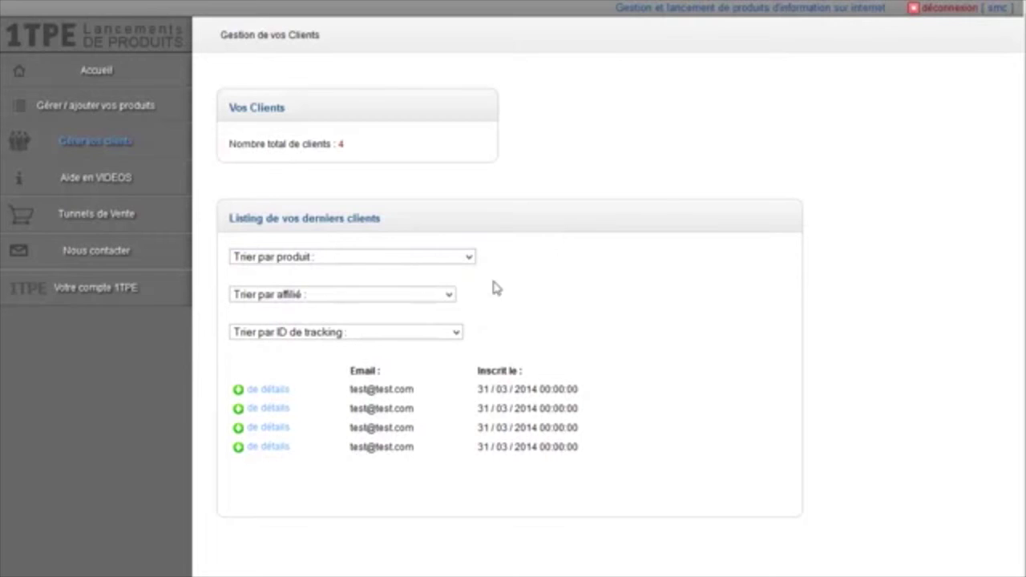
- Filter the clients of all products by the affiliate toto and reset the filter to all affiliates
click(354, 296)
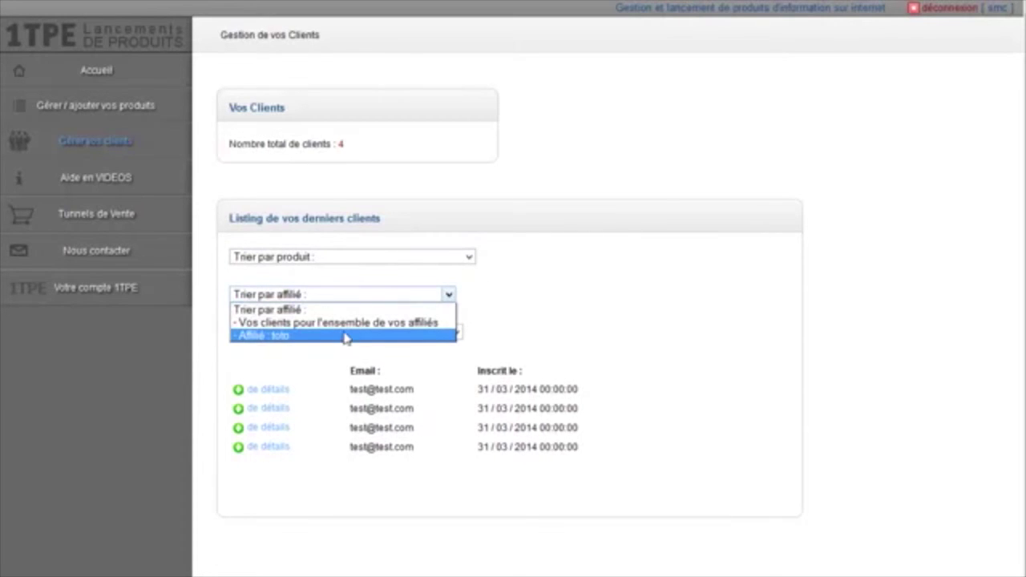
click(309, 337)
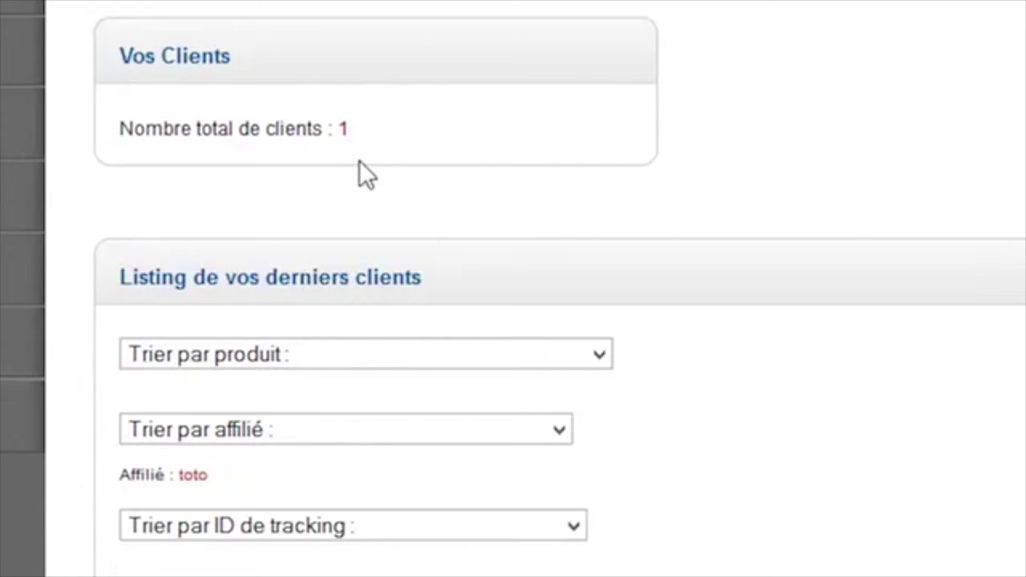
click(348, 430)
click(372, 495)
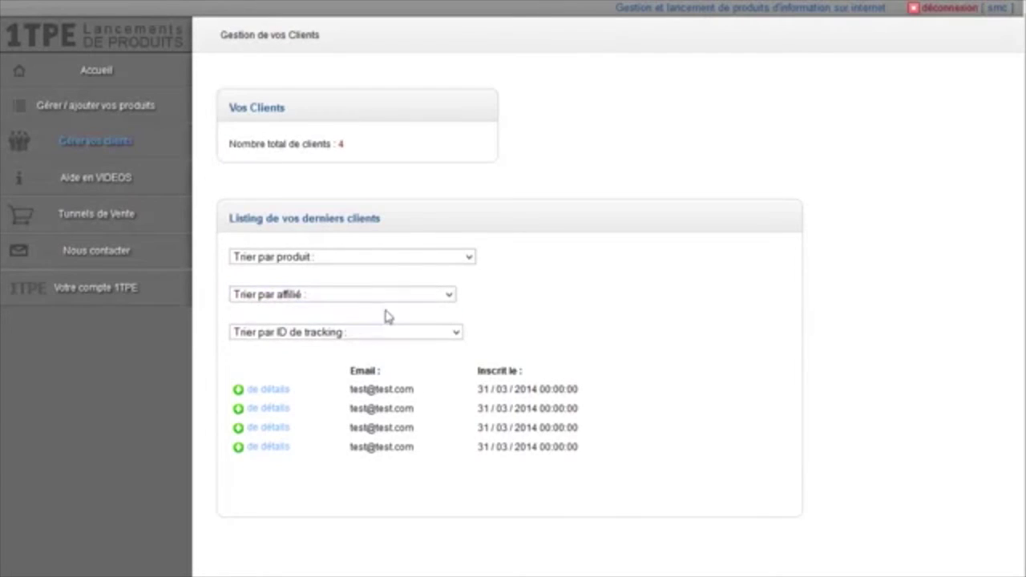
- Filter the client list by the tracking ID google, and reset the list to all tracking IDs
click(341, 333)
click(291, 375)
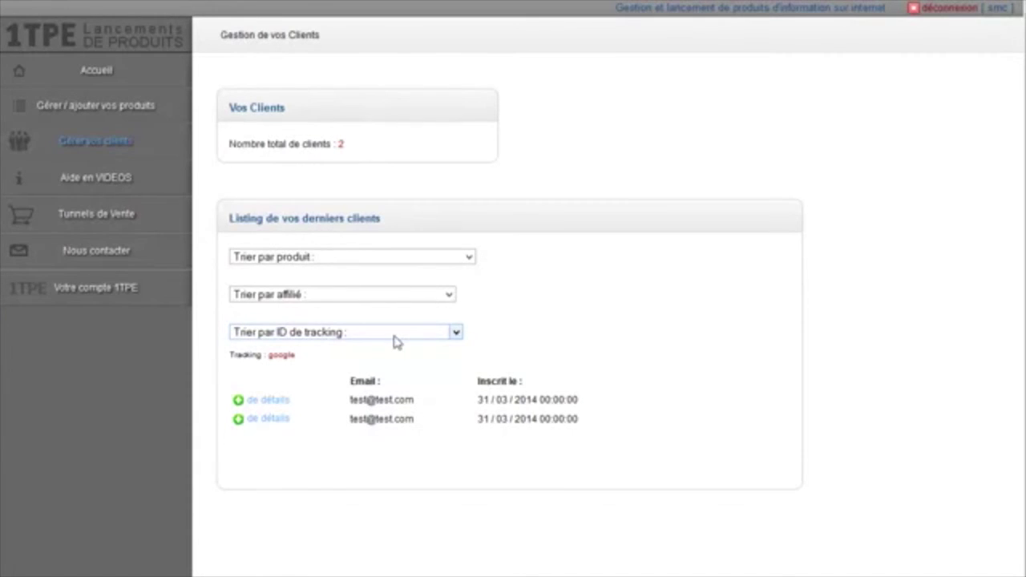
click(393, 333)
click(393, 345)
- Filter the clients by the product "Formation au Marketing Viral" and open the details of the first client listed
click(414, 256)
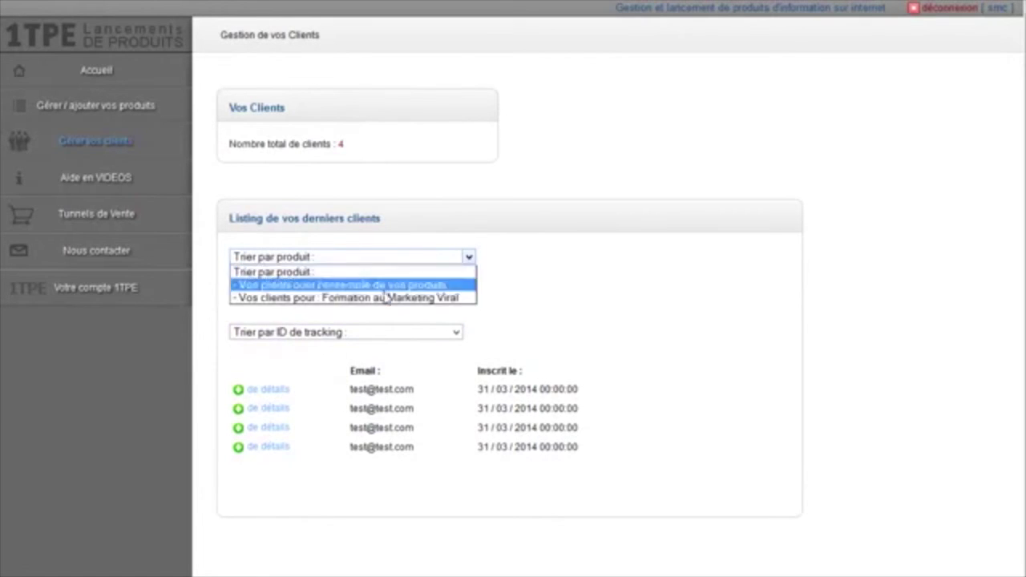
click(353, 298)
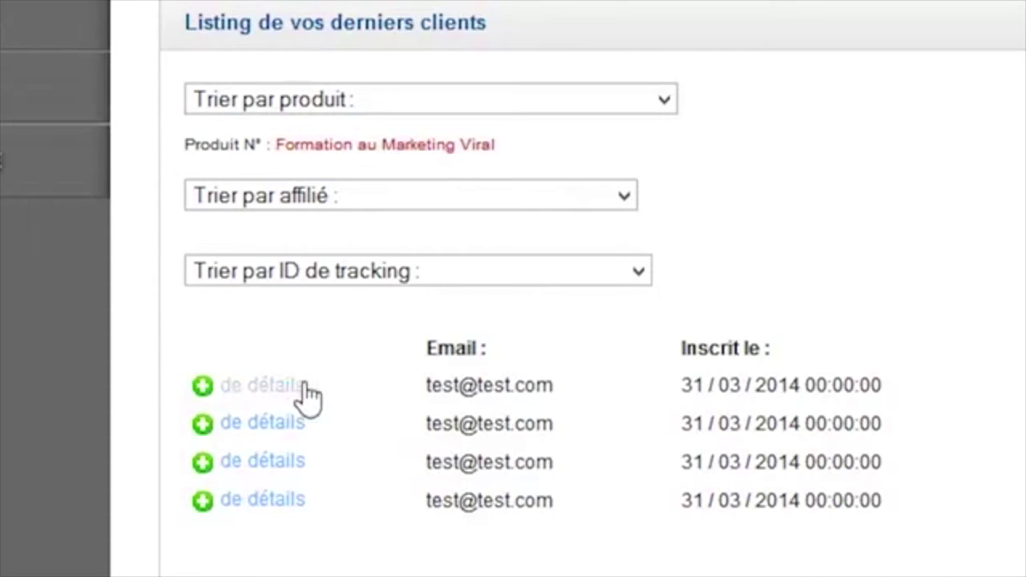
click(298, 390)
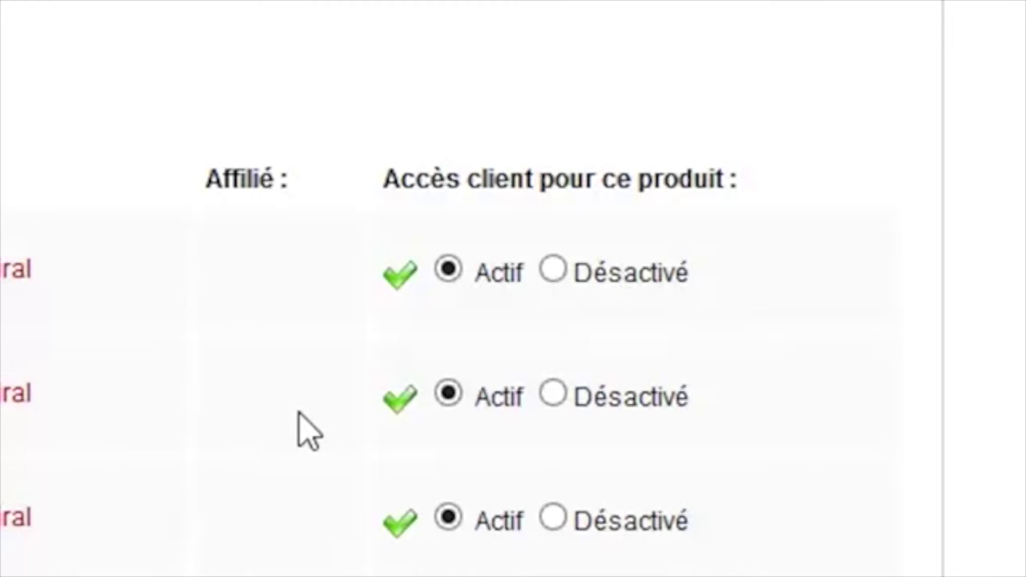
- Deactivate and reactivate the client's access for the second purchase, and open that purchase's invoice
click(552, 394)
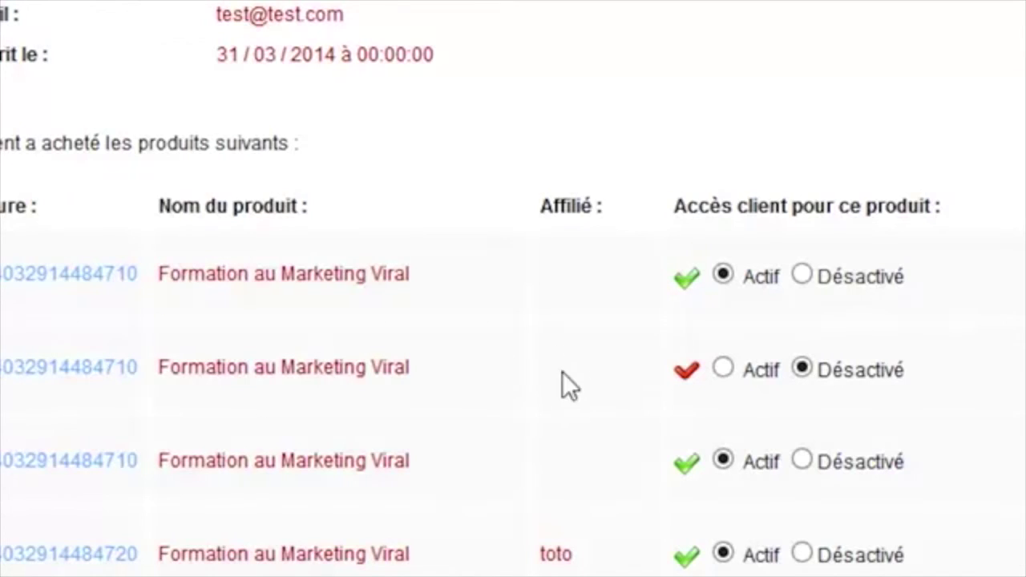
click(723, 368)
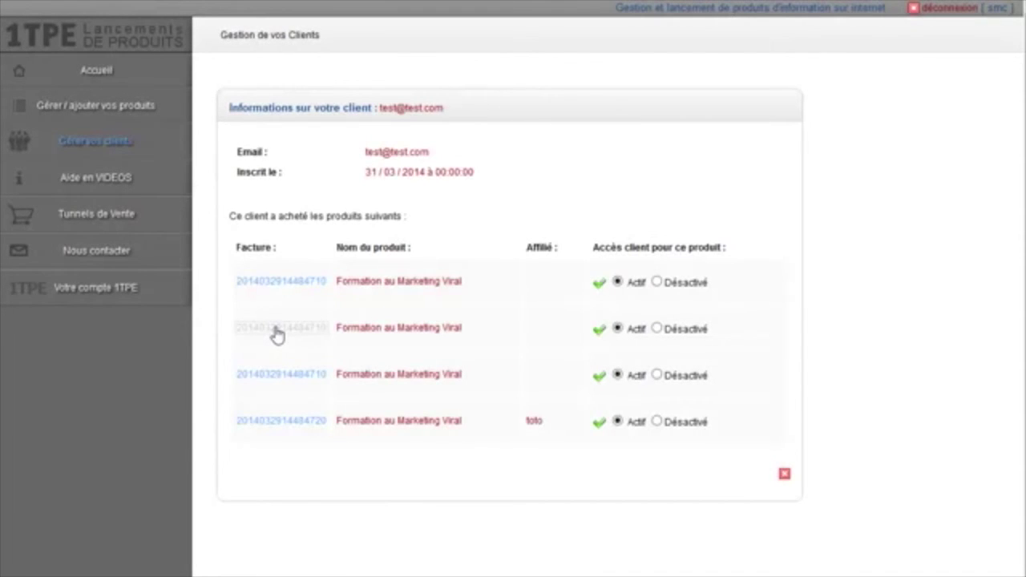
click(290, 335)
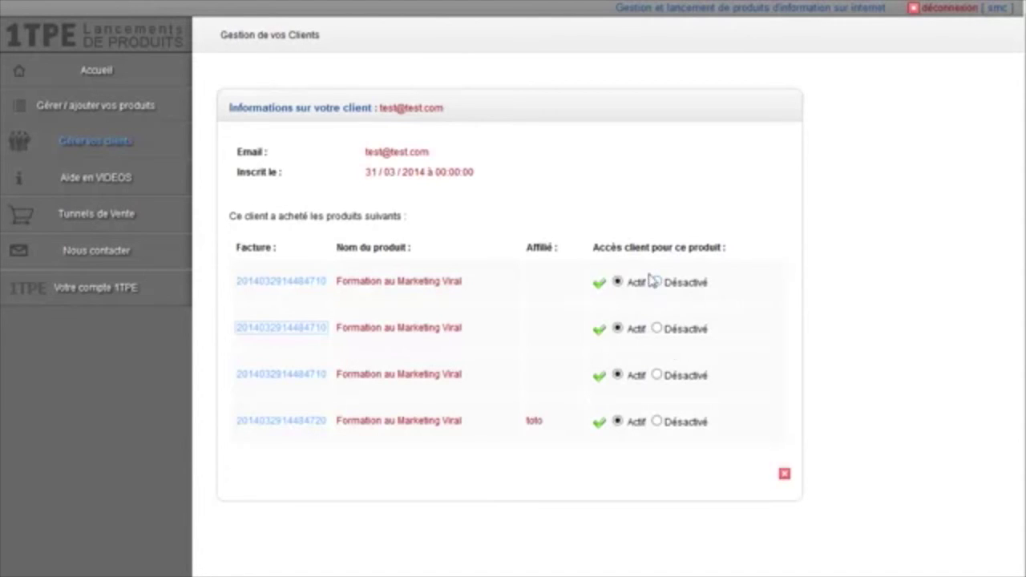
- Set the client's access to Désactivé for all four purchases of "Formation au Marketing Viral"
click(656, 283)
click(656, 329)
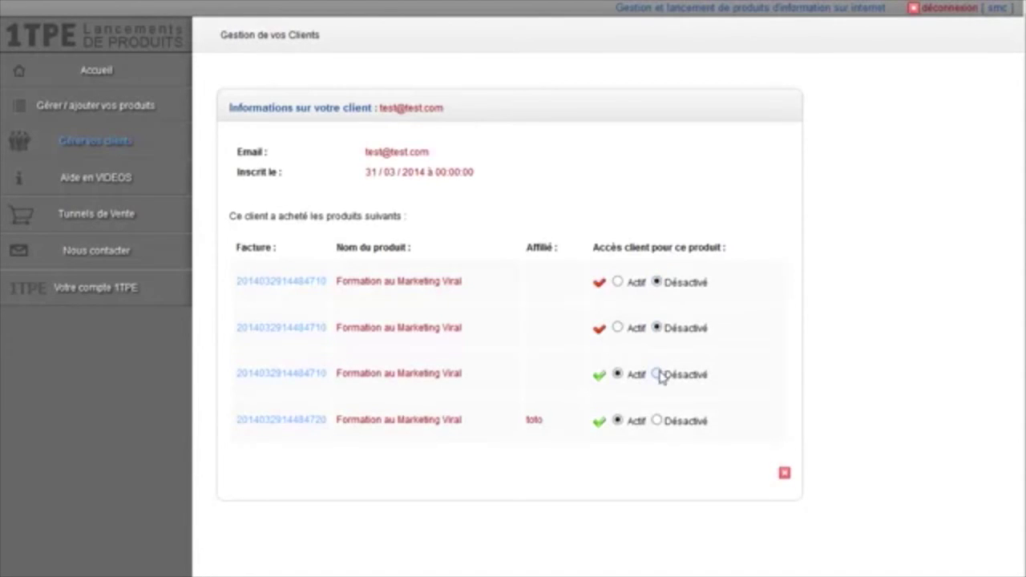
click(656, 375)
click(656, 421)
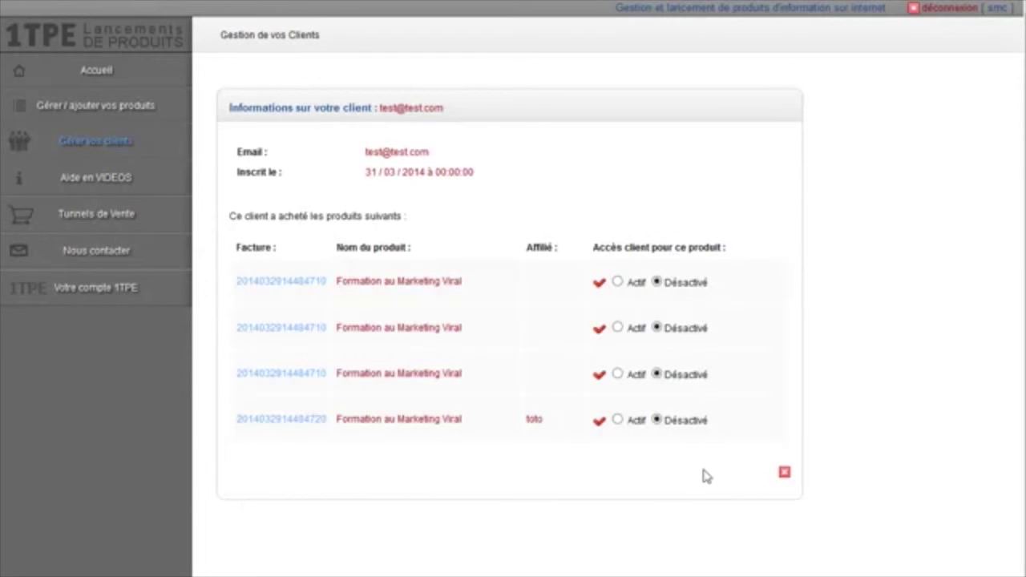
- Set the client's access back to Actif for all four purchases
click(617, 282)
click(617, 327)
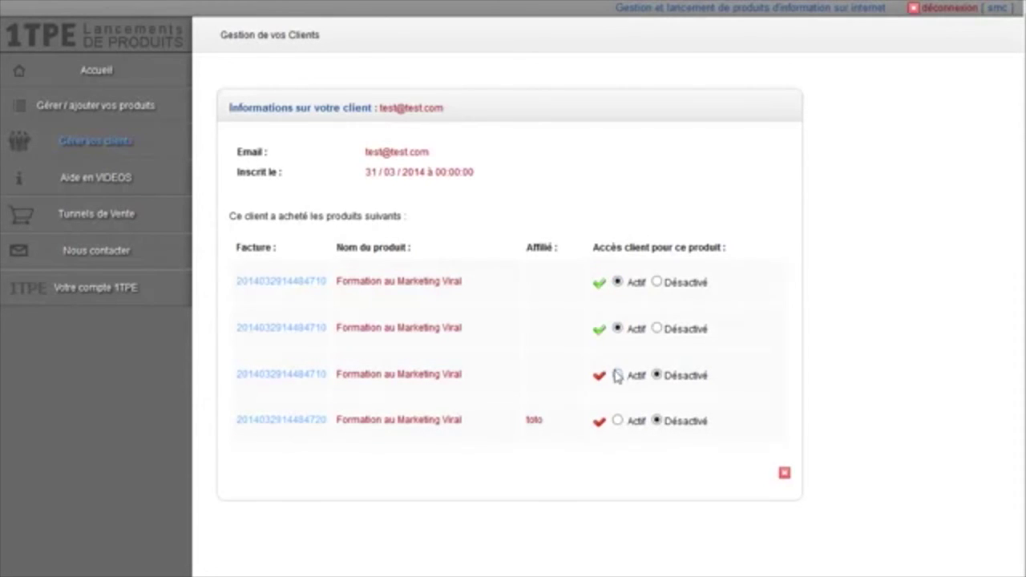
click(617, 374)
click(618, 423)
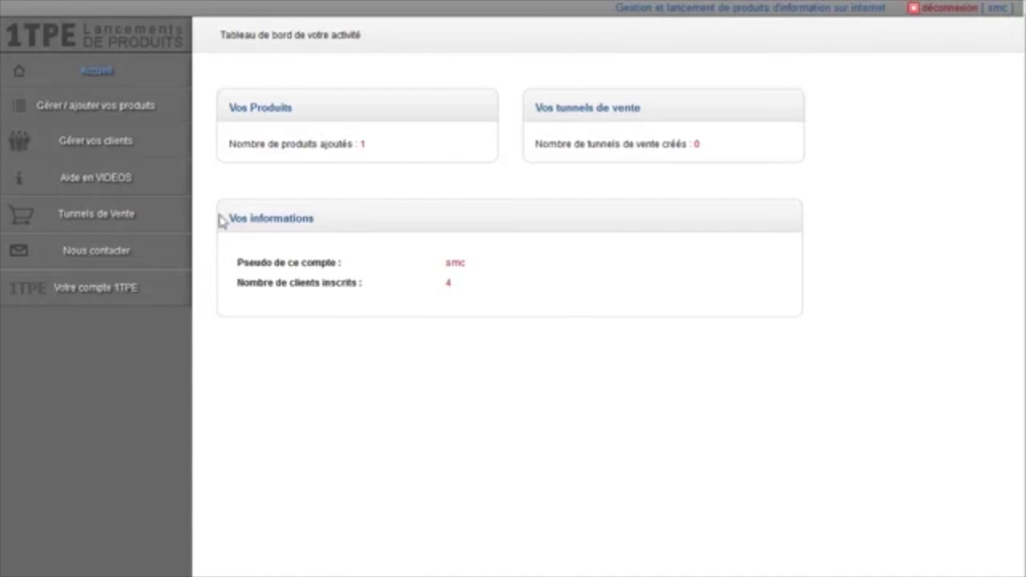
- Open "Formation au Marketing Viral" in the product management and review the existing content of its Module N° 1
click(69, 110)
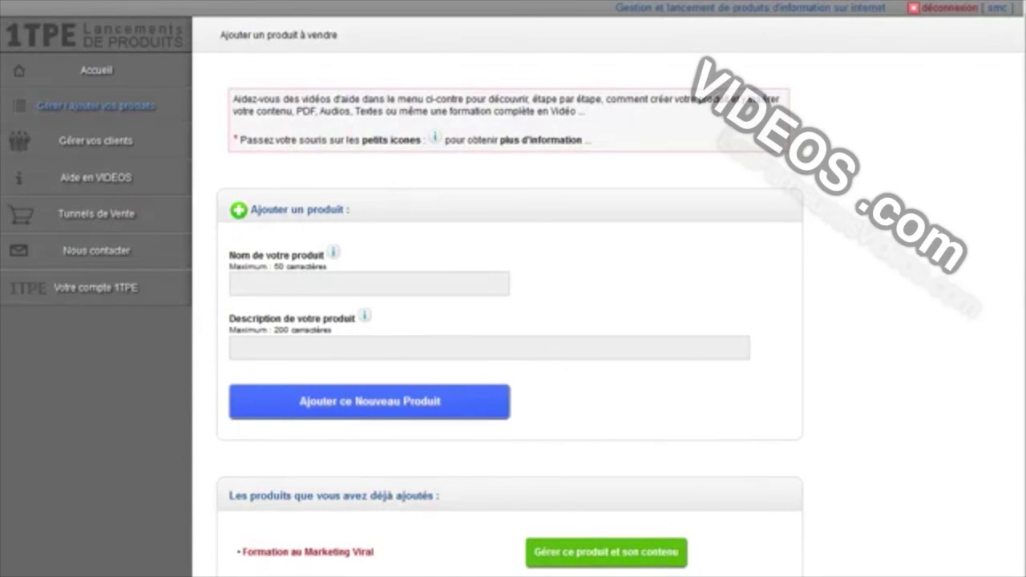
scroll(318, 565, down, 1)
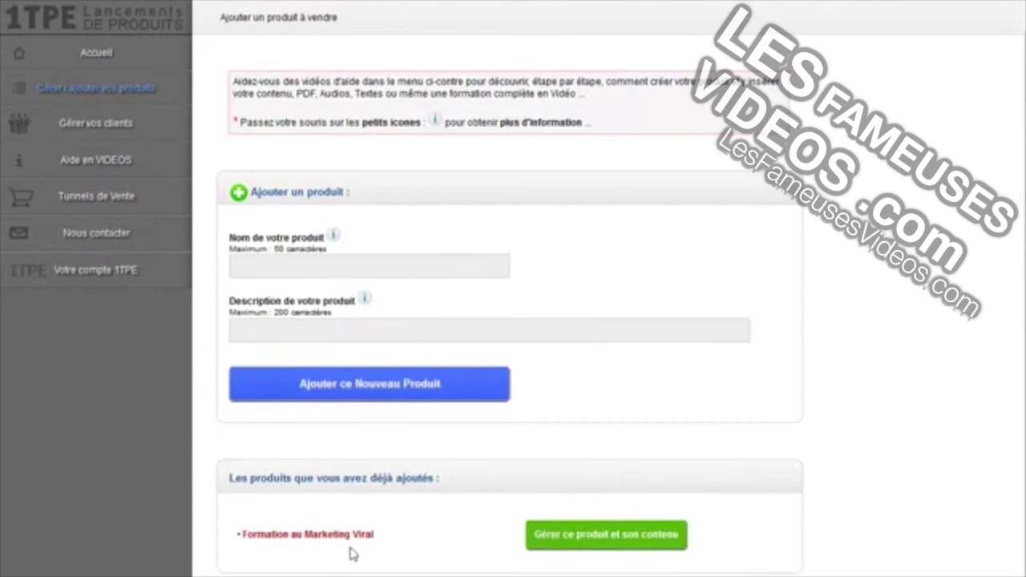
click(625, 535)
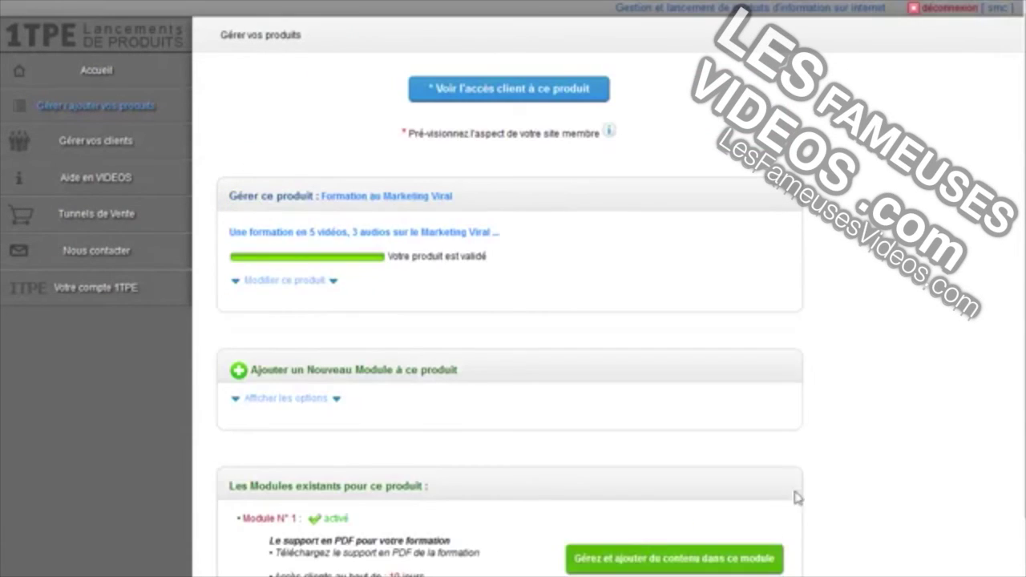
scroll(830, 427, down, 3)
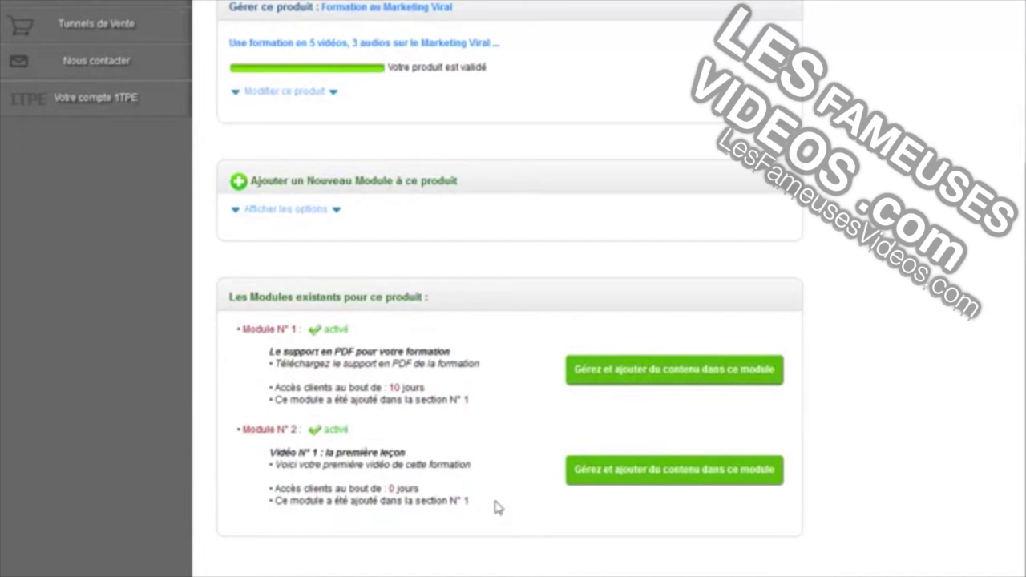
click(633, 371)
scroll(760, 456, down, 5)
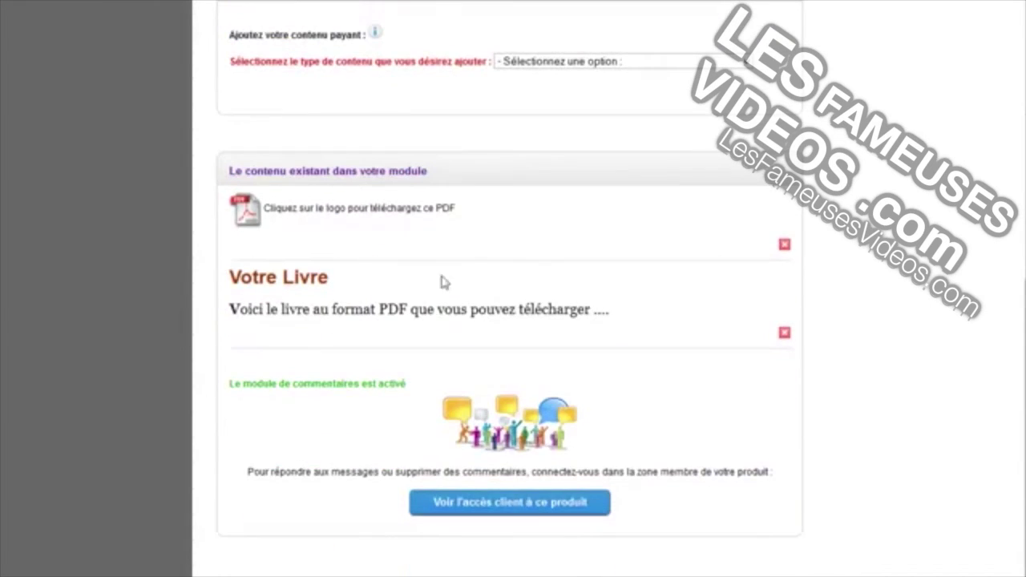
scroll(393, 390, up, 10)
- Try to delete the whole product "Formation au Marketing Viral" from its modification options
click(95, 105)
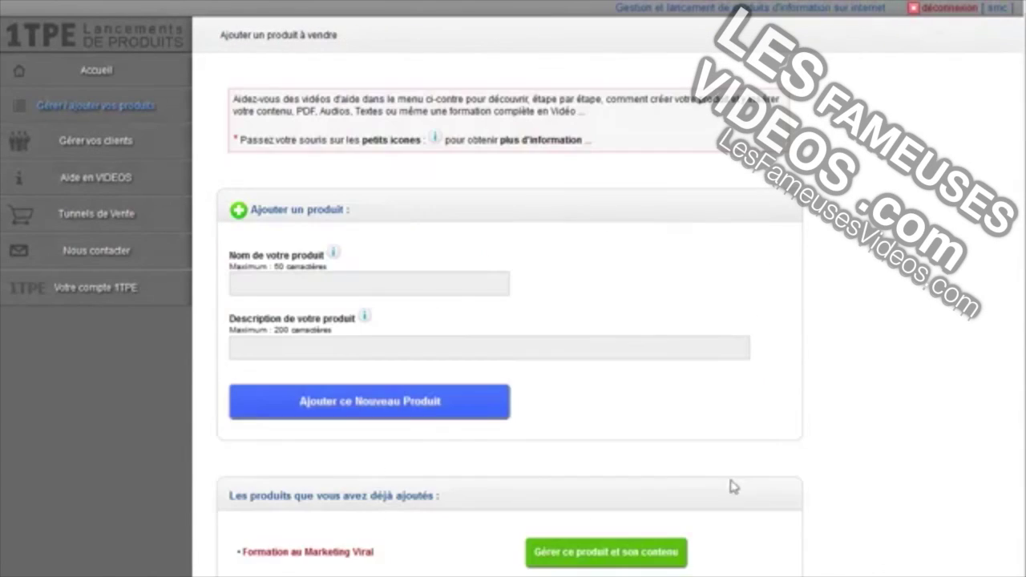
click(633, 552)
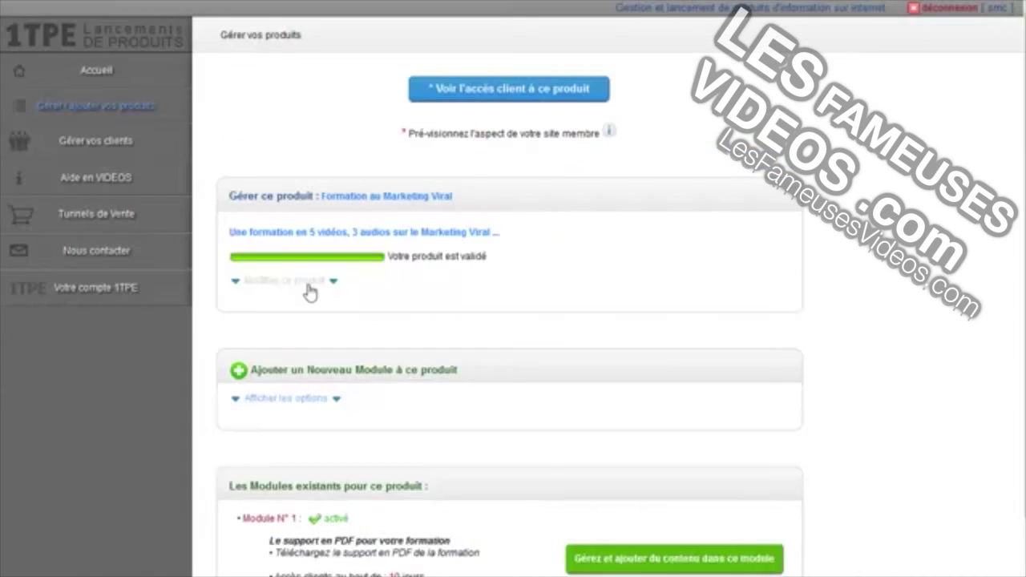
click(385, 272)
scroll(990, 283, down, 3)
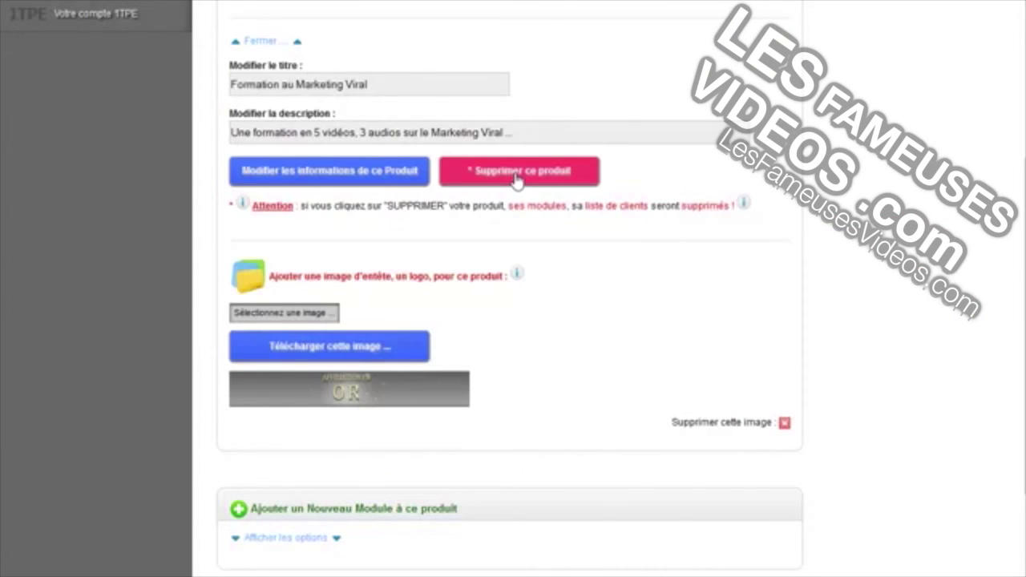
click(517, 178)
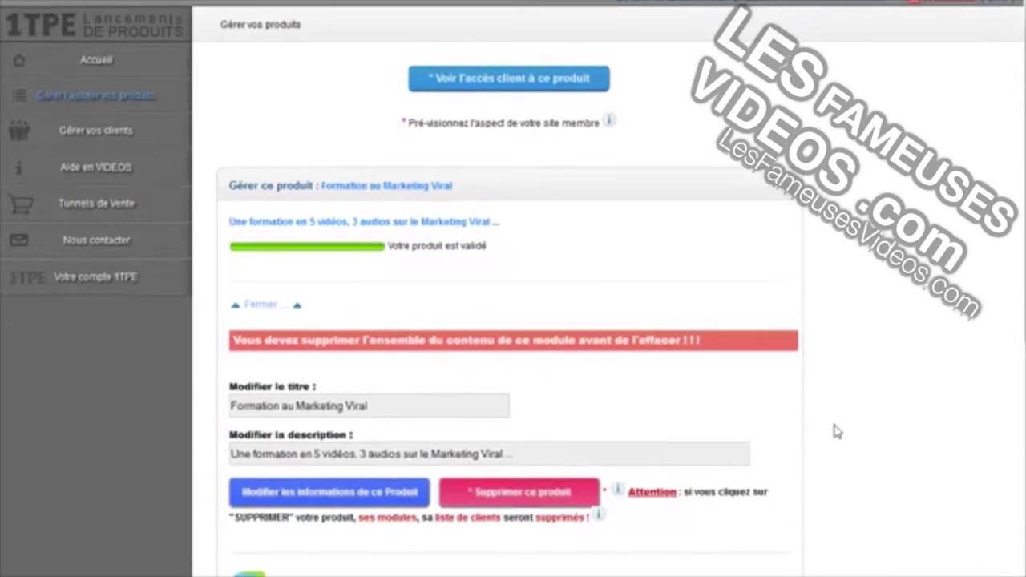
- Look over the product's existing modules and open Module N° 1, "Le support en PDF pour votre formation", to manage its content
scroll(1021, 492, down, 5)
scroll(555, 443, down, 2)
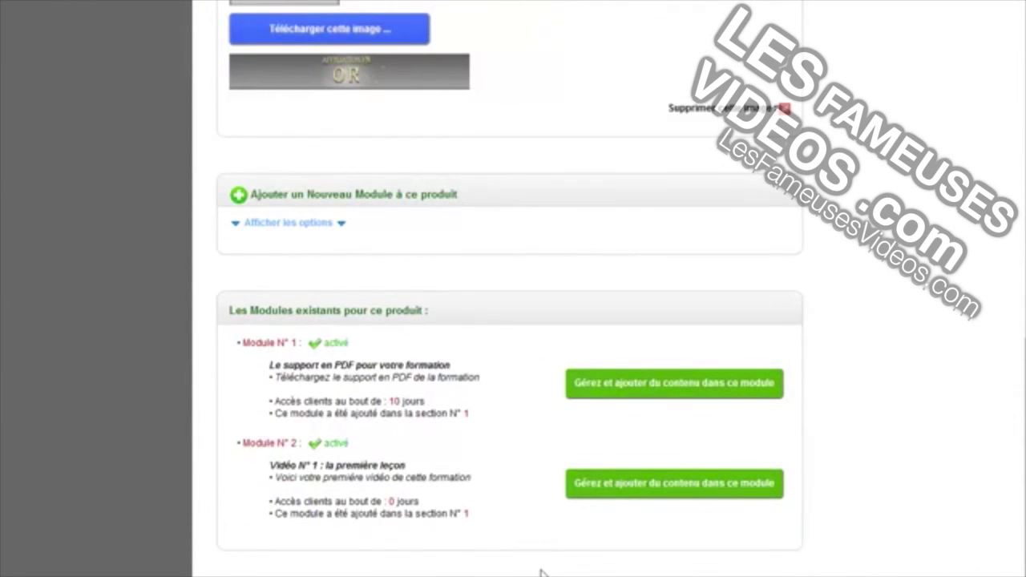
scroll(541, 573, up, 5)
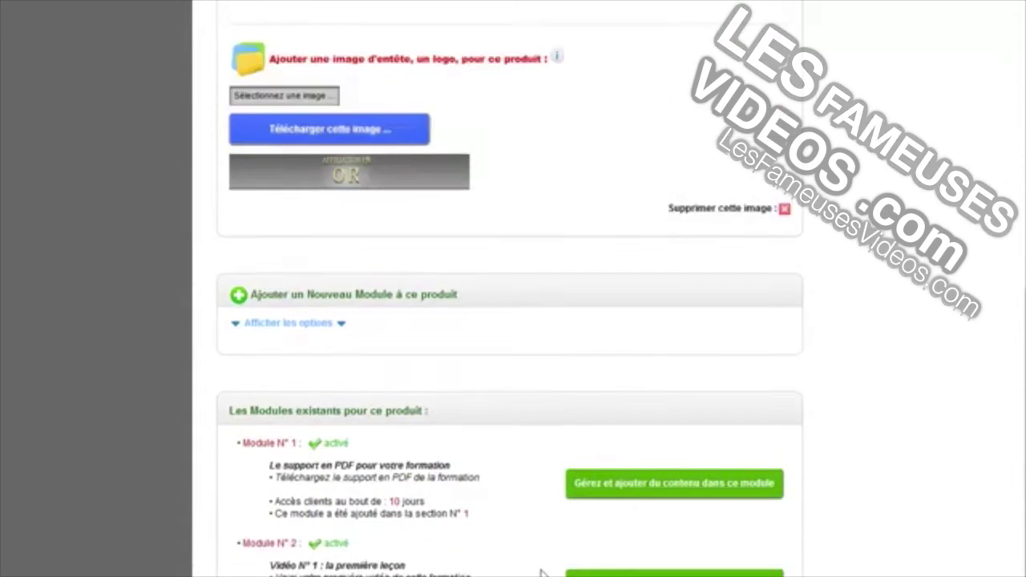
scroll(868, 421, down, 5)
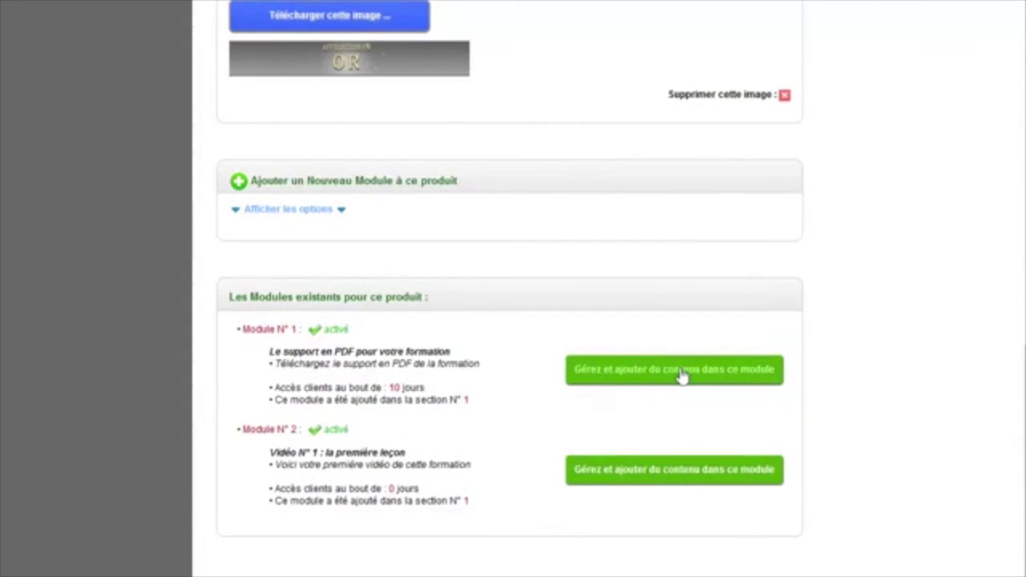
click(679, 375)
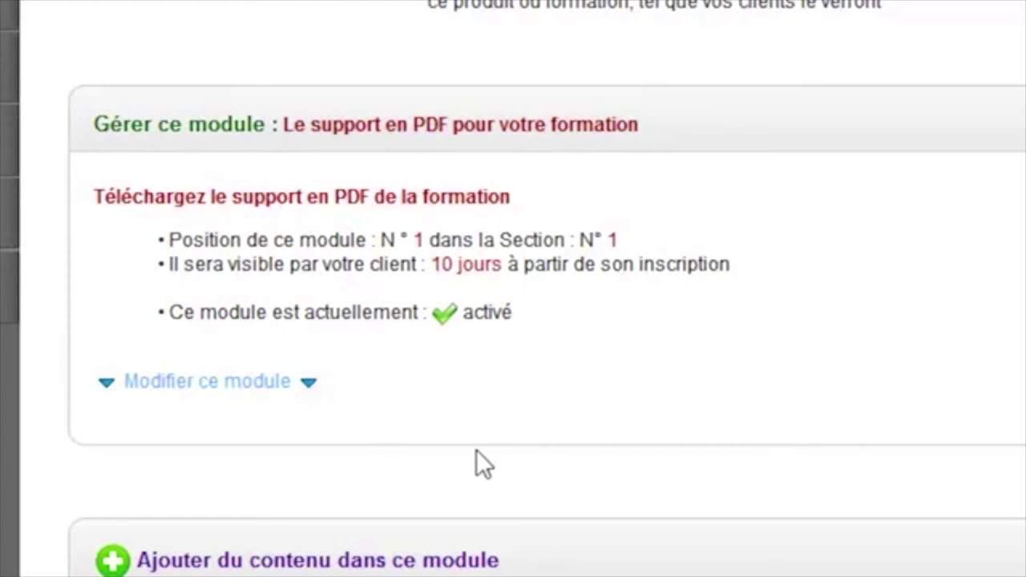
- Try to delete the module "Le support en PDF pour votre formation" from its modification options
click(232, 384)
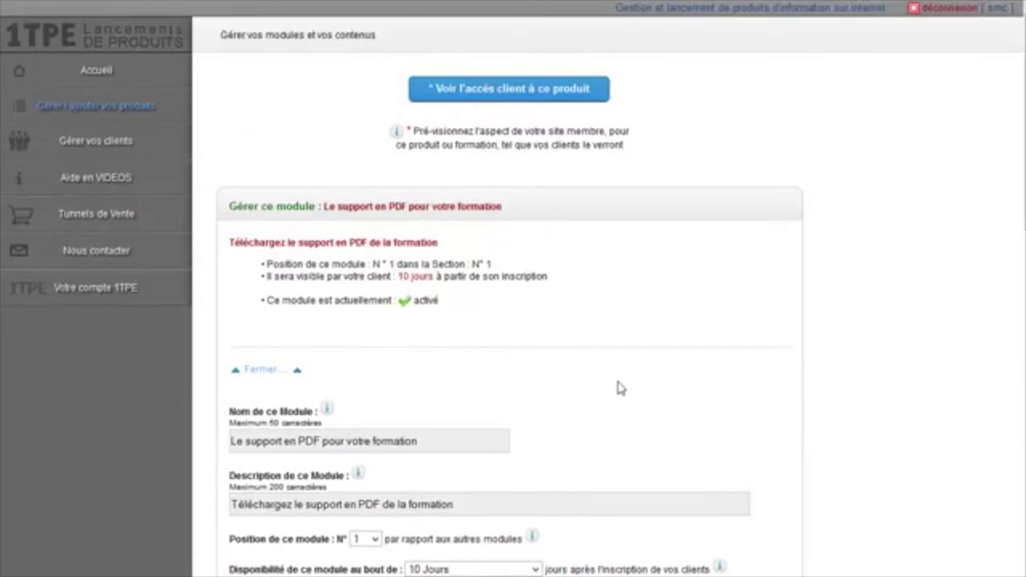
scroll(621, 390, down, 10)
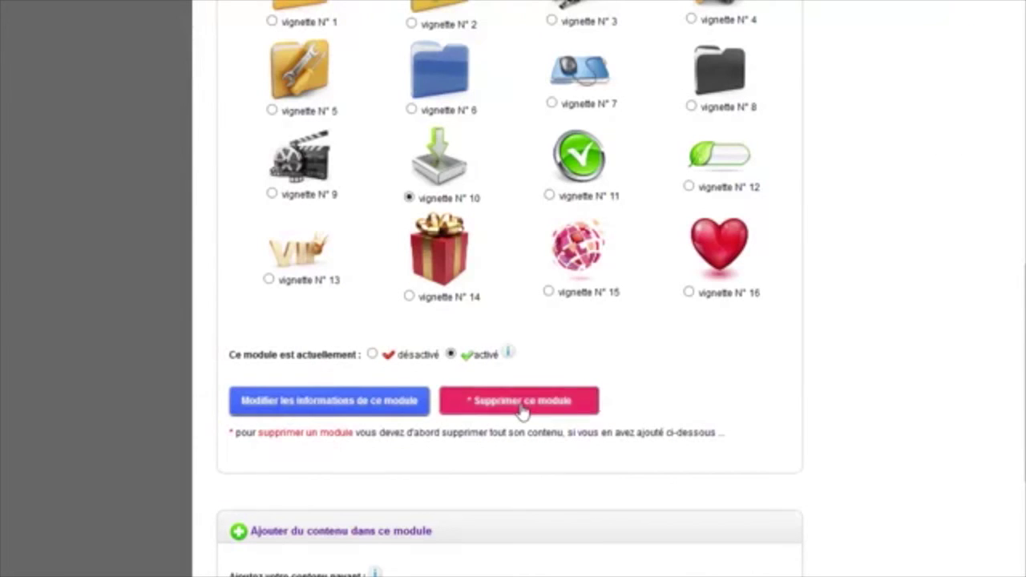
click(522, 405)
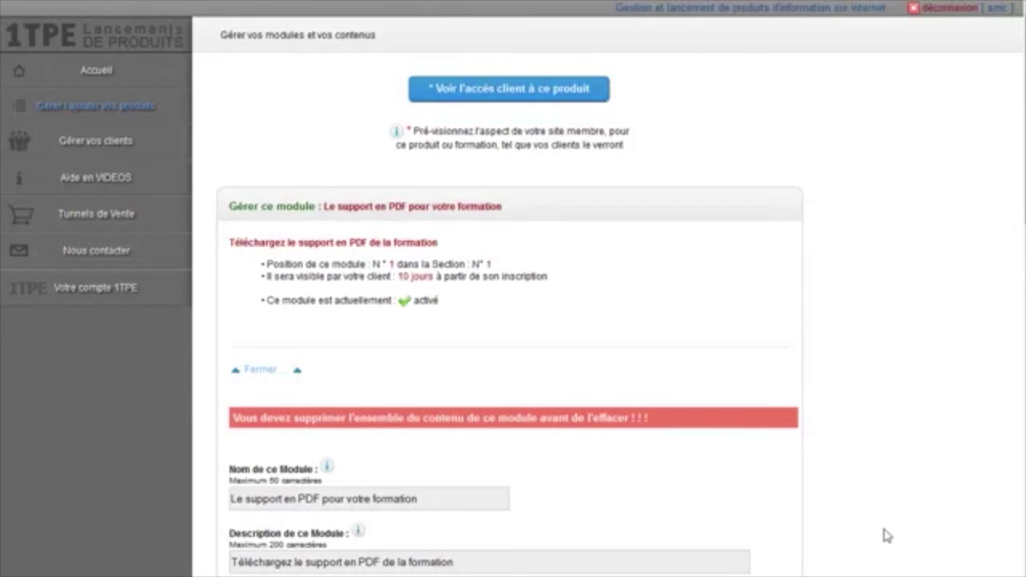
- Delete the "Votre Livre" text block and the PDF download from the module's existing content
scroll(882, 531, down, 2)
scroll(879, 529, down, 10)
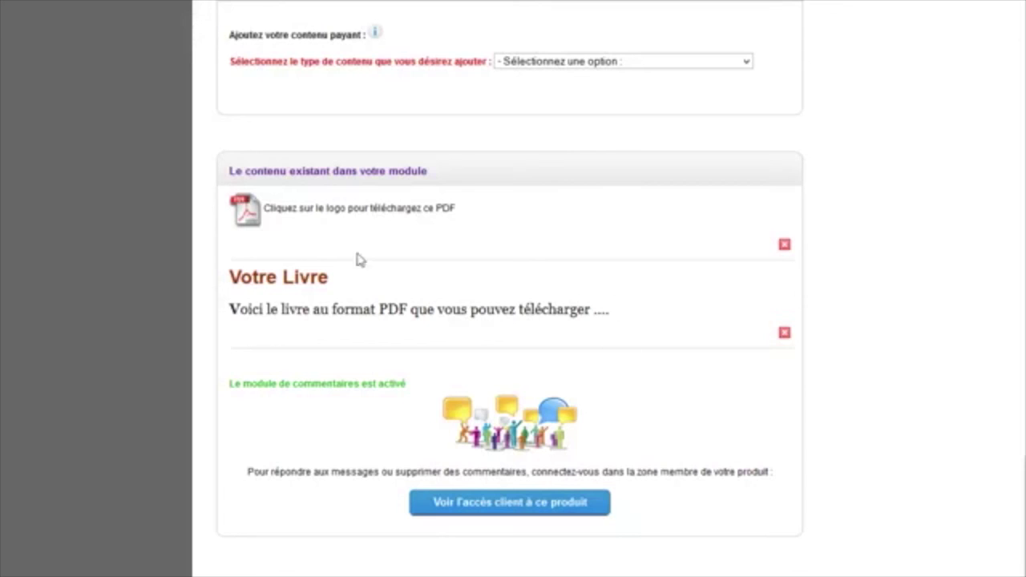
click(784, 335)
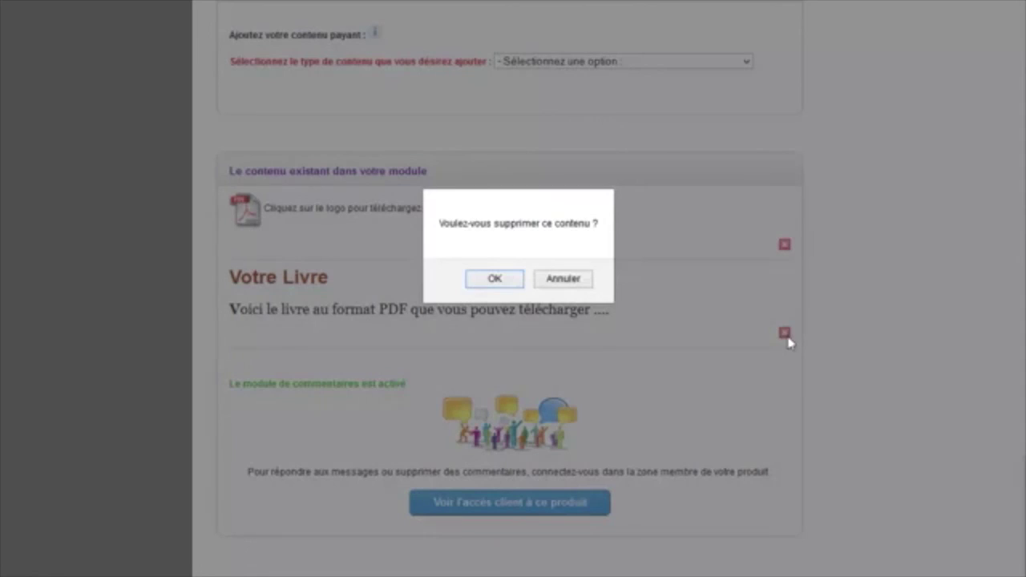
click(499, 282)
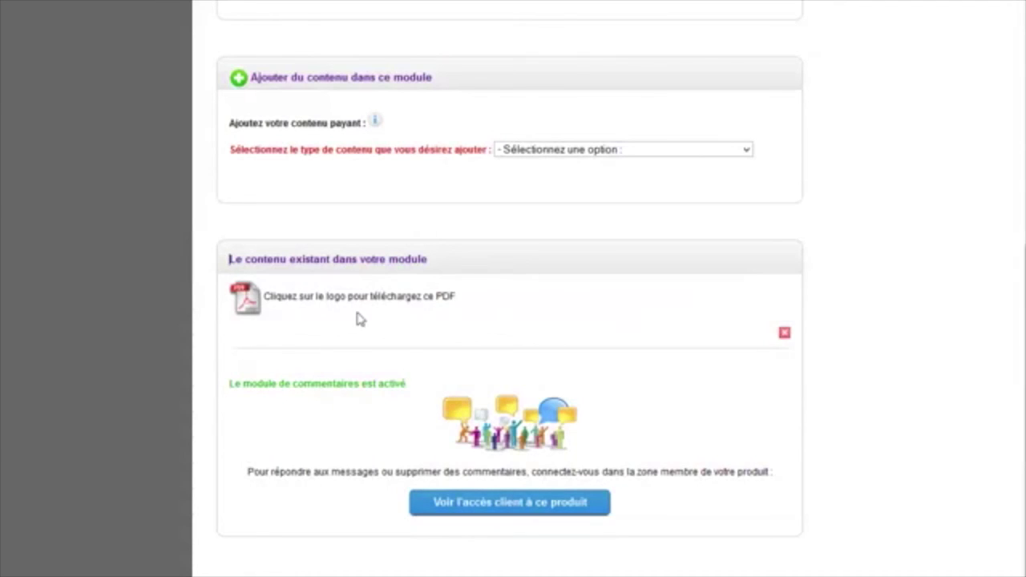
click(785, 333)
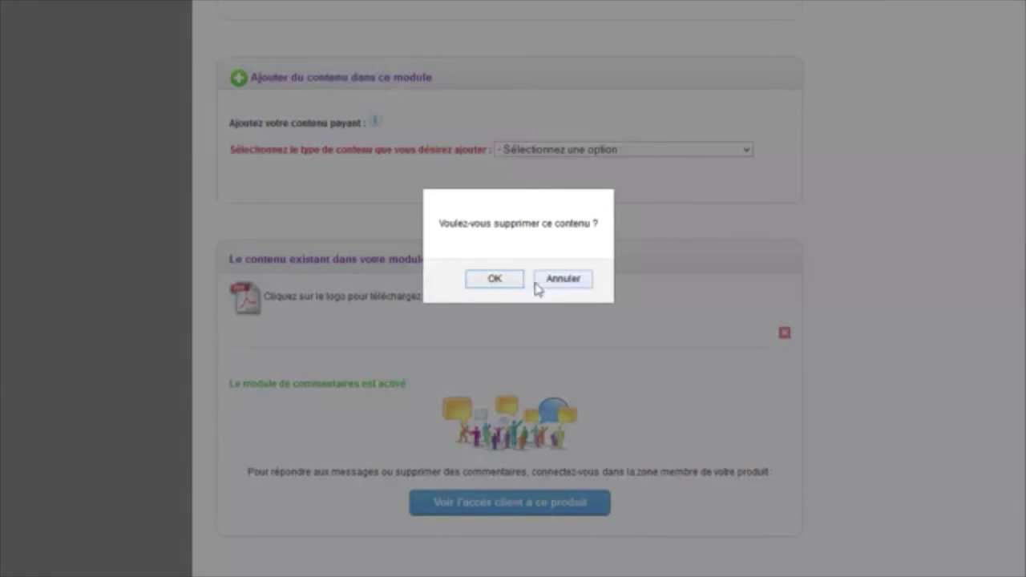
click(502, 277)
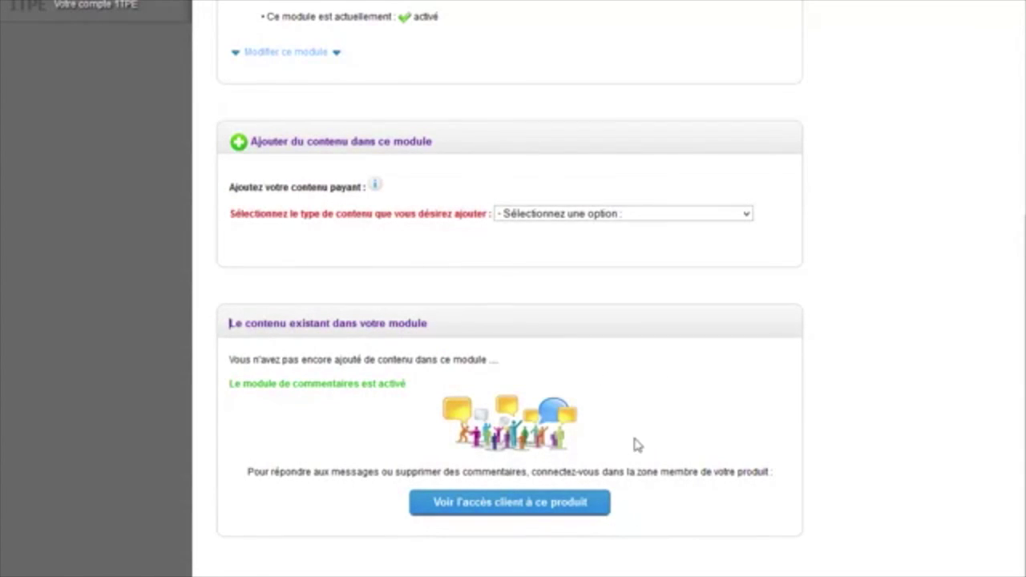
- Delete the emptied module "Le support en PDF pour votre formation" from its modification options
scroll(794, 537, up, 1)
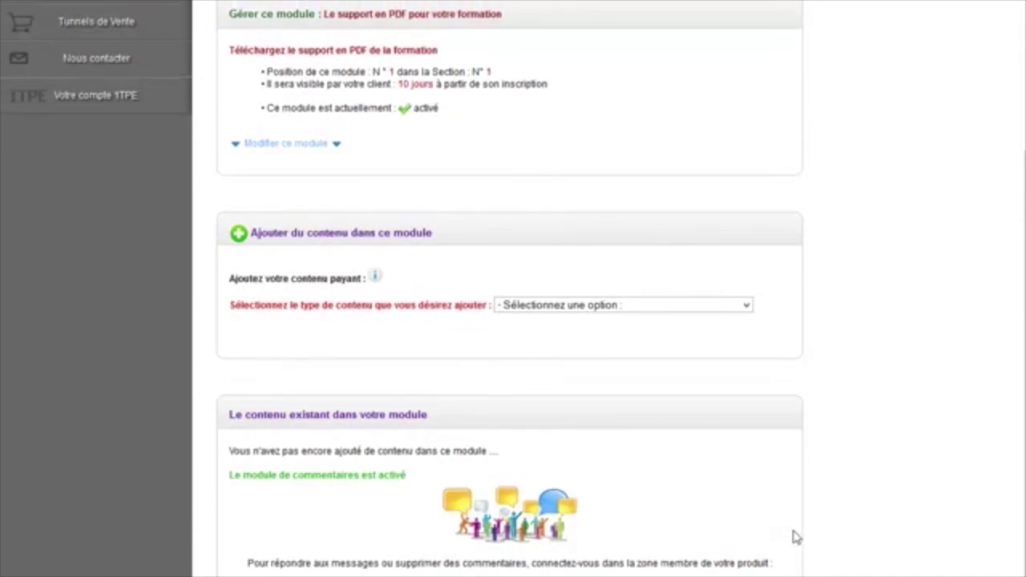
scroll(794, 537, up, 2)
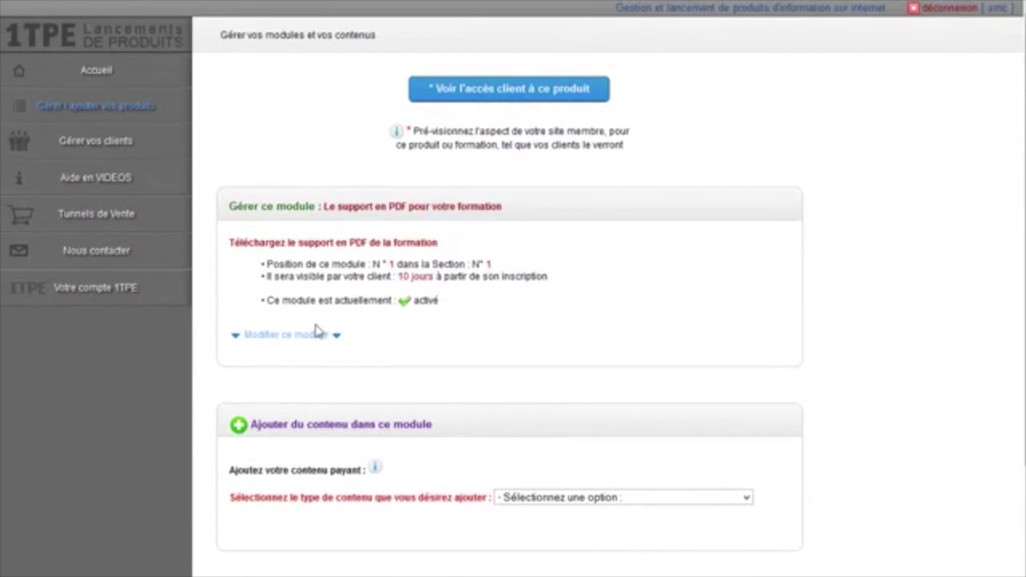
click(315, 331)
scroll(771, 419, down, 8)
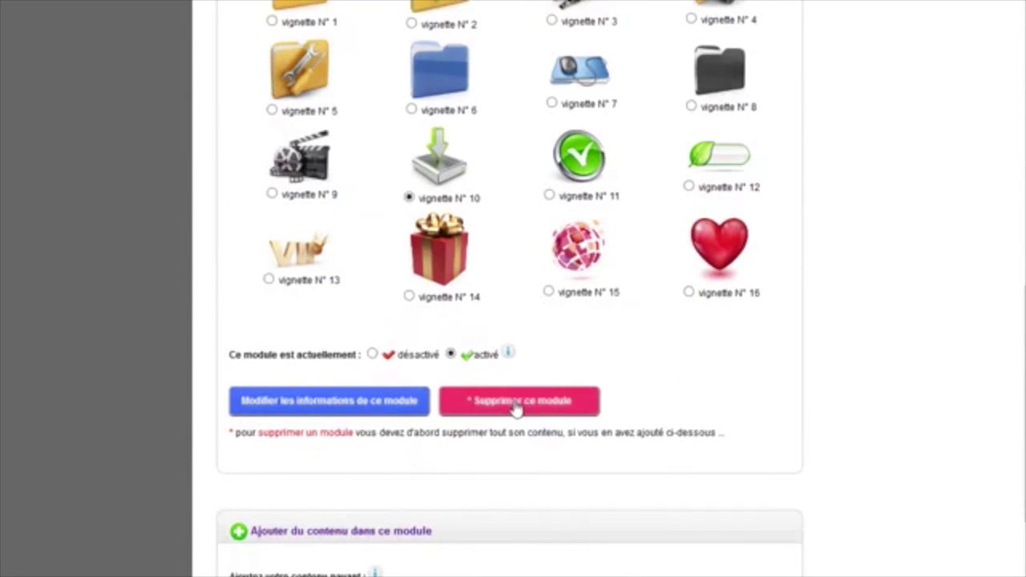
click(518, 407)
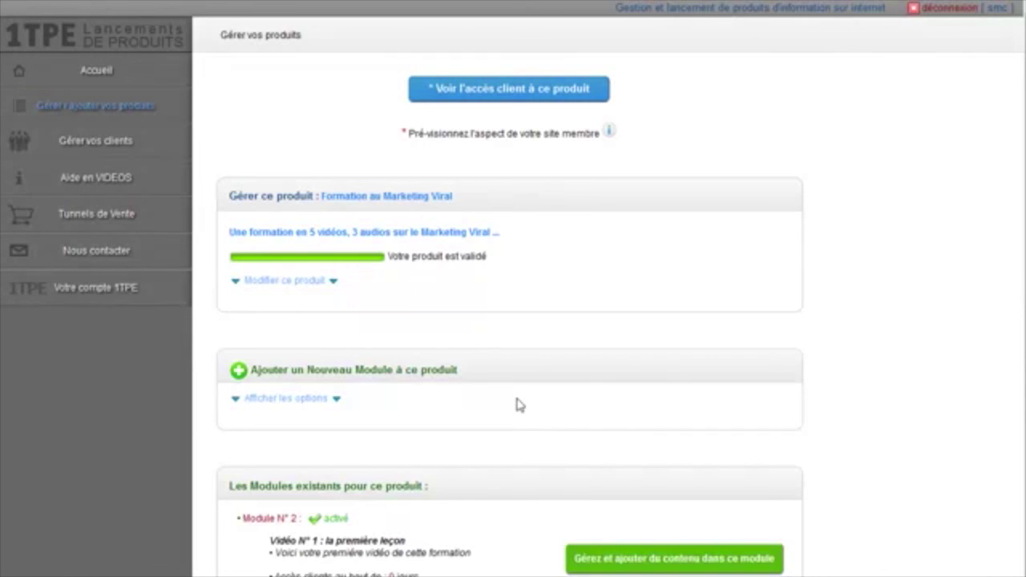
- Open the remaining Module N° 2, "Vidéo N° 1 : la première leçon", and try to delete it from its modification options
scroll(636, 407, down, 1)
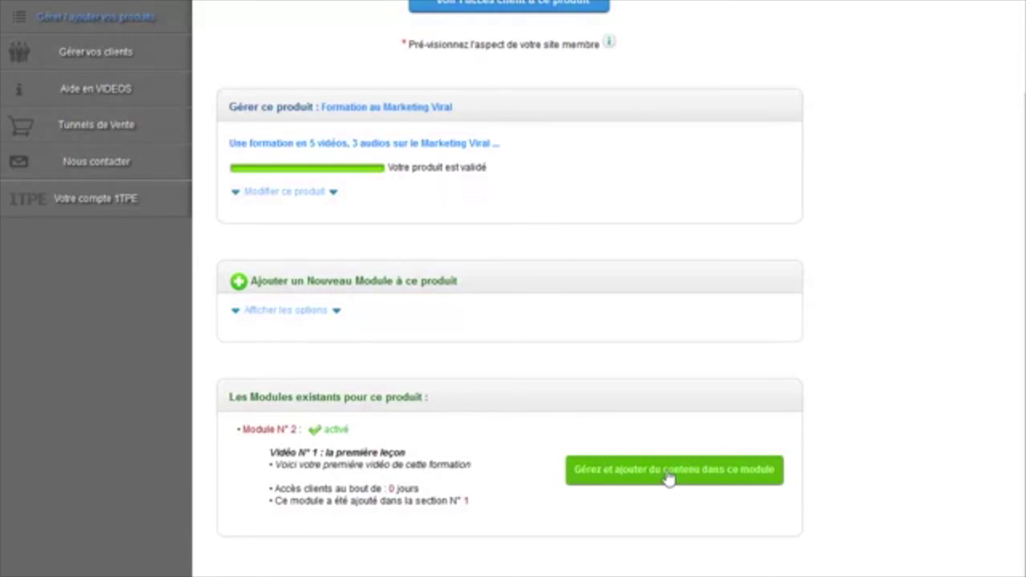
click(669, 478)
click(320, 340)
scroll(556, 407, down, 6)
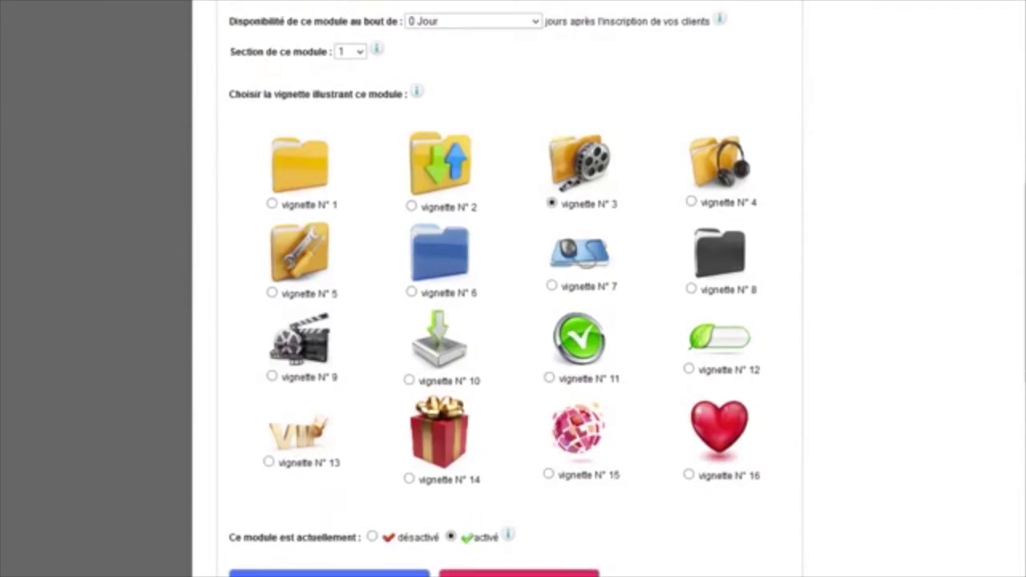
scroll(513, 289, up, 10)
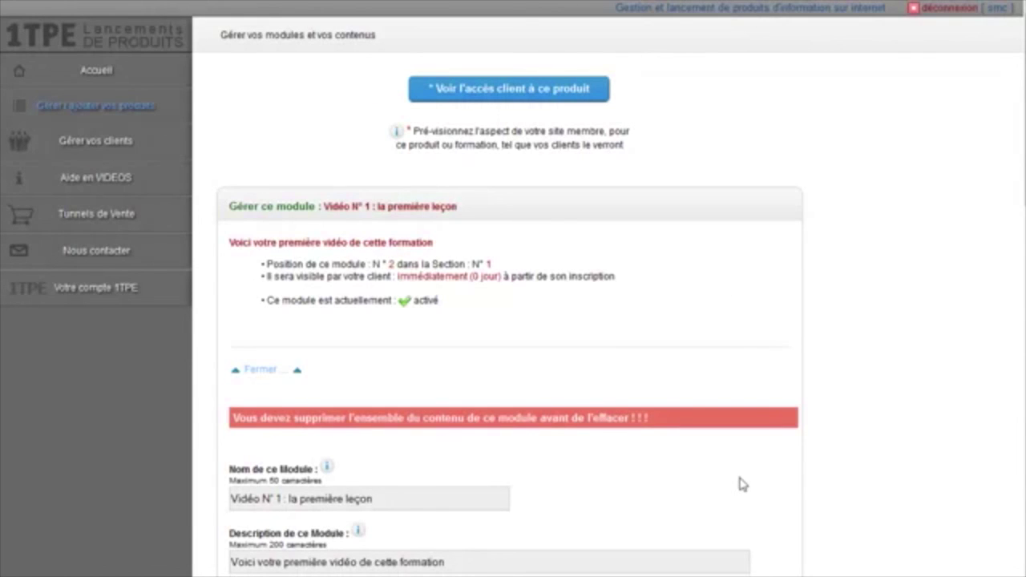
- Delete the text block about the course materials and the ZIP archive download from the module's existing content
scroll(854, 503, down, 20)
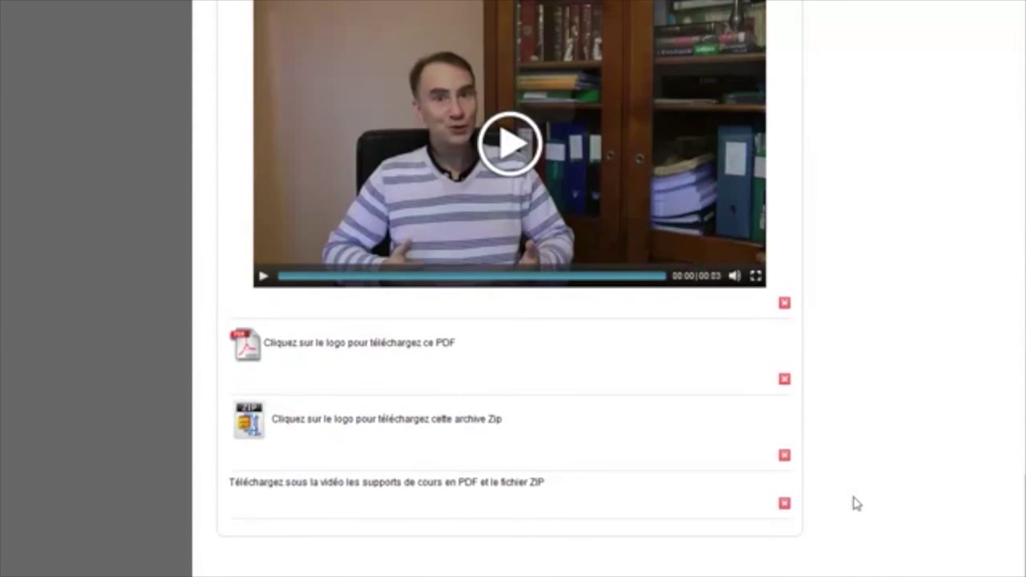
click(784, 504)
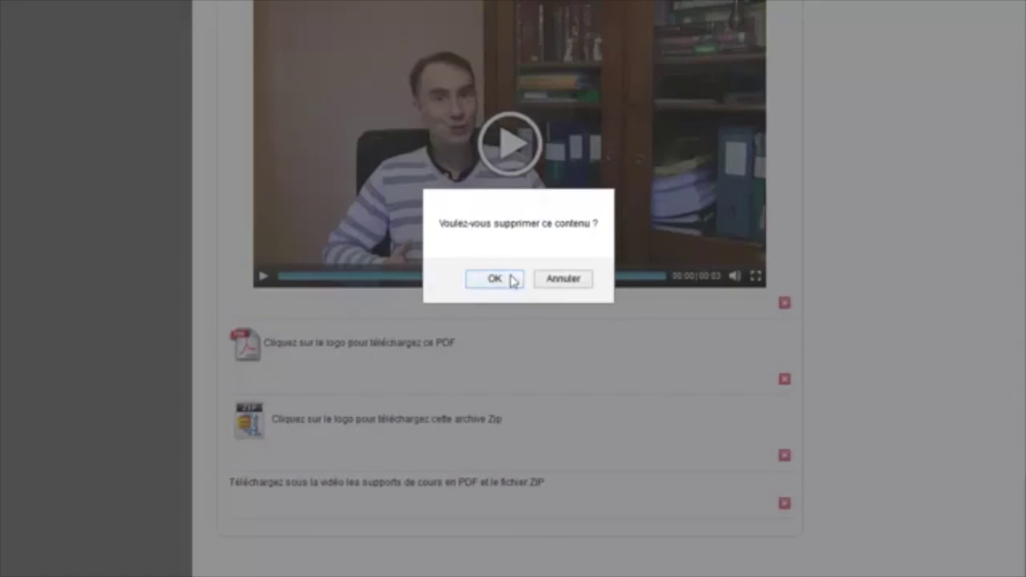
click(507, 278)
scroll(816, 468, down, 20)
click(784, 504)
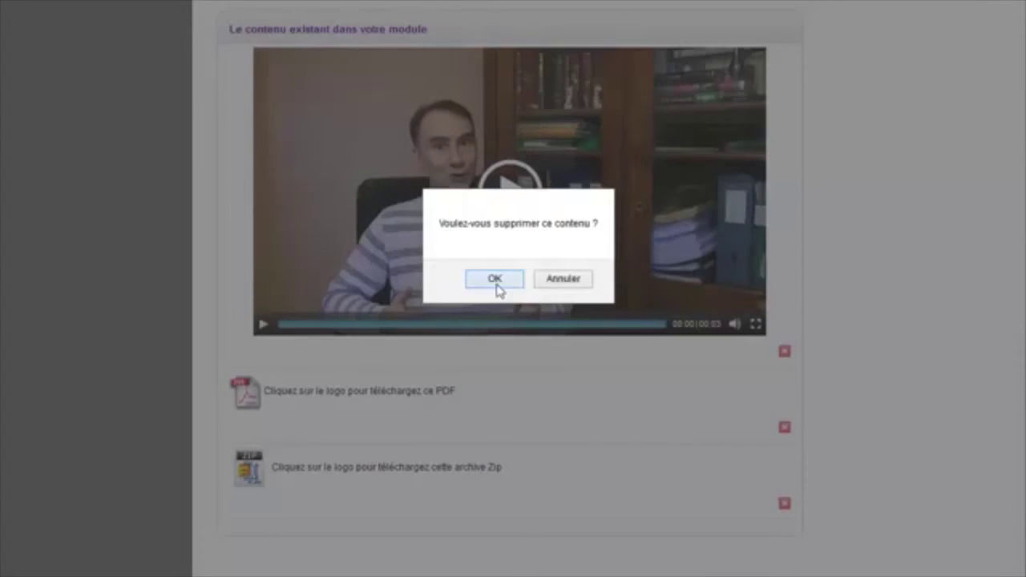
click(497, 286)
- Delete the video and the PDF download from the module's existing content
scroll(805, 425, down, 8)
click(784, 425)
click(508, 279)
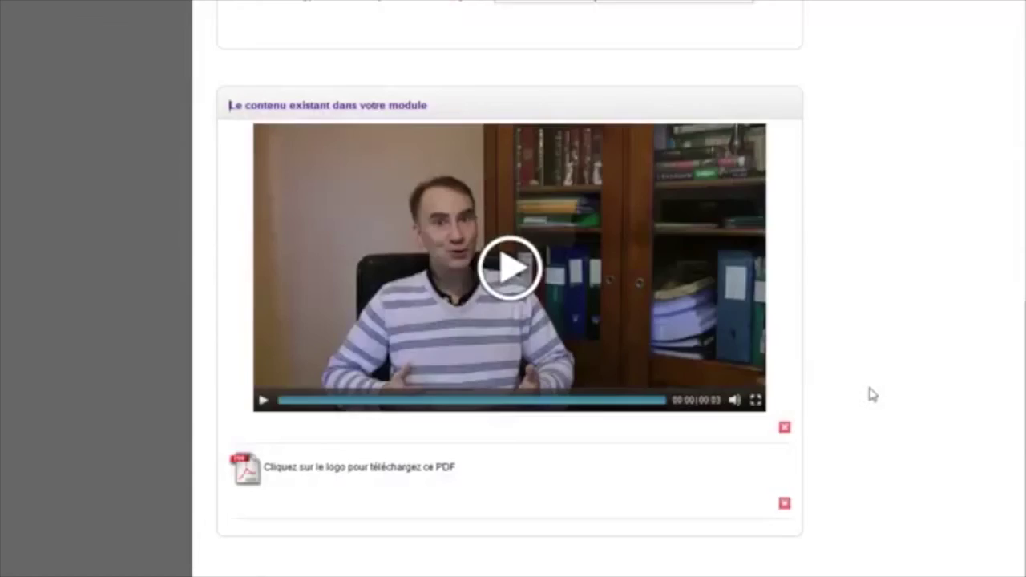
scroll(833, 388, down, 5)
click(788, 505)
click(492, 280)
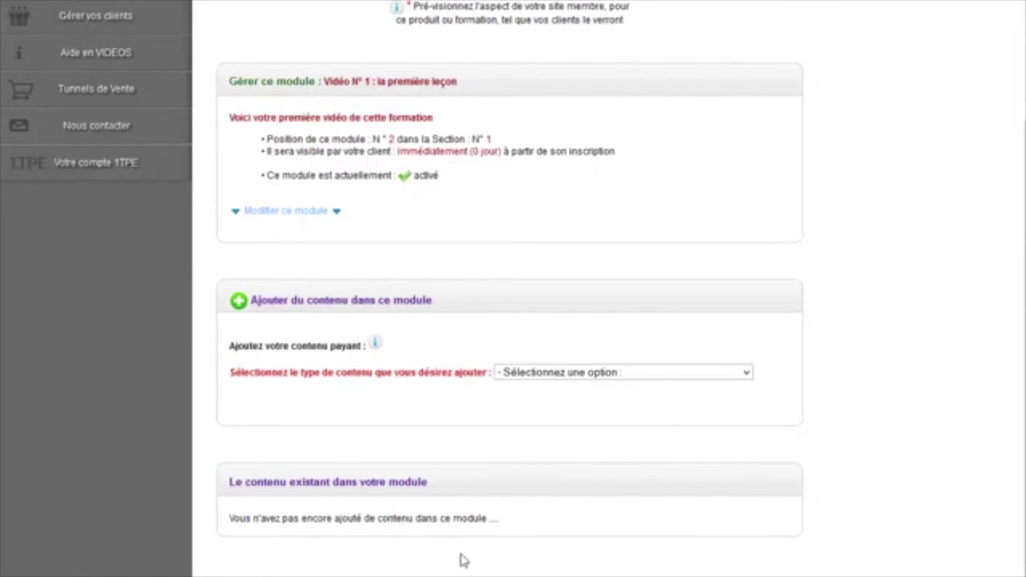
- Delete the emptied module "Vidéo N° 1 : la première leçon" from its modification options
click(285, 211)
scroll(628, 348, down, 8)
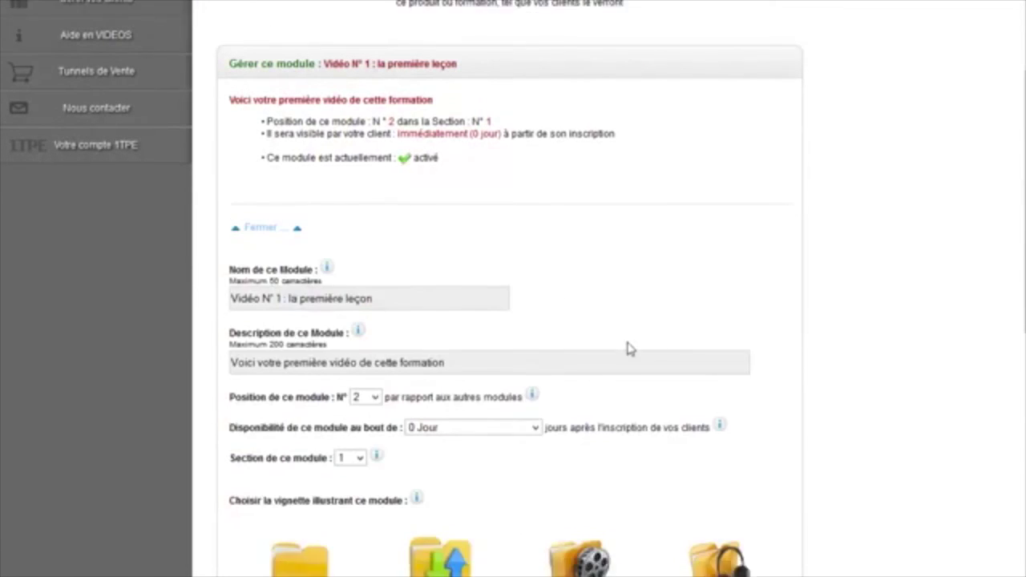
click(489, 284)
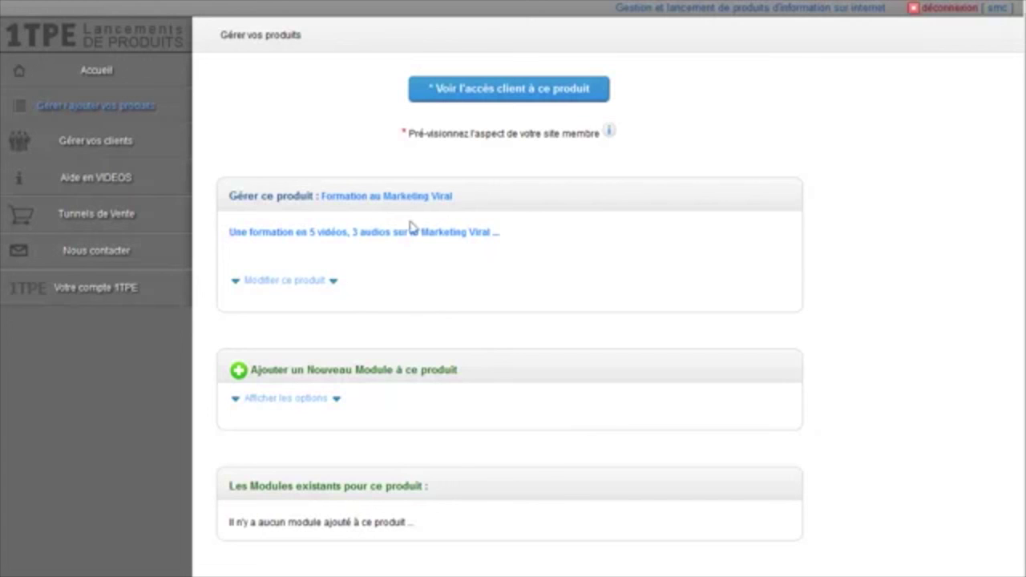
- Try to delete the product "Formation au Marketing Viral" with its header image still in place
click(285, 287)
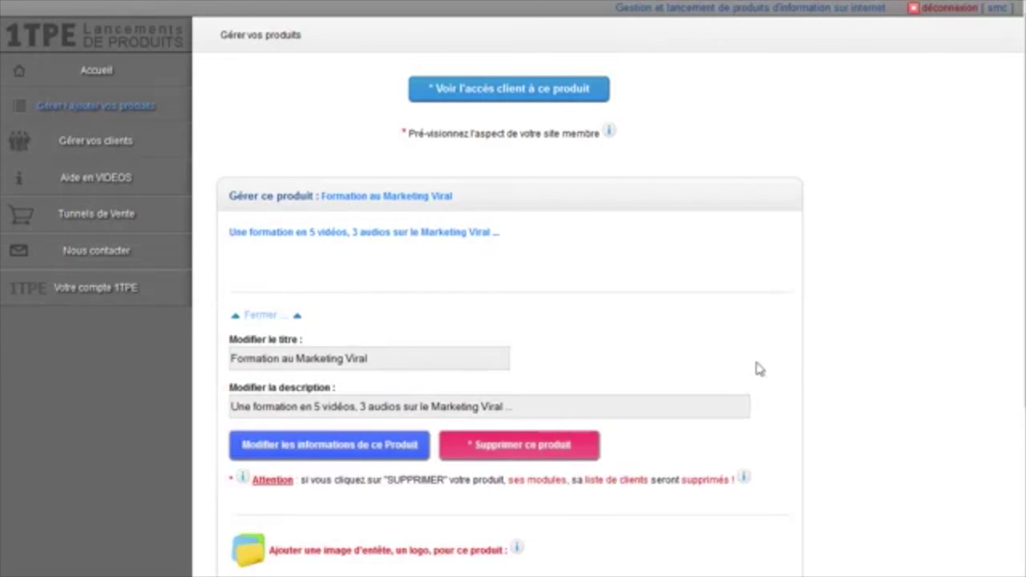
scroll(751, 374, down, 5)
scroll(624, 378, up, 3)
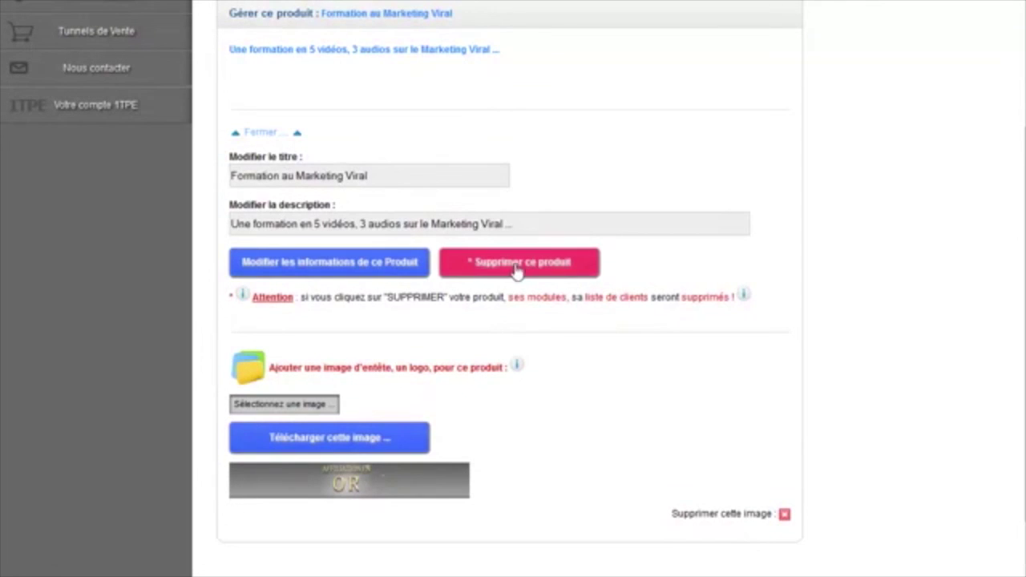
click(513, 271)
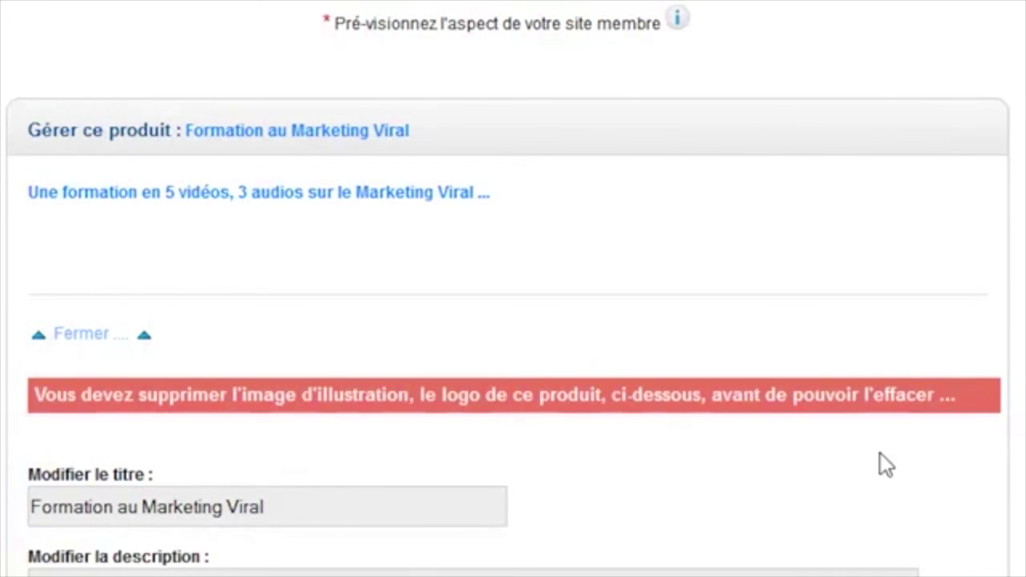
- Delete the product's header image and confirm its removal
scroll(878, 463, down, 3)
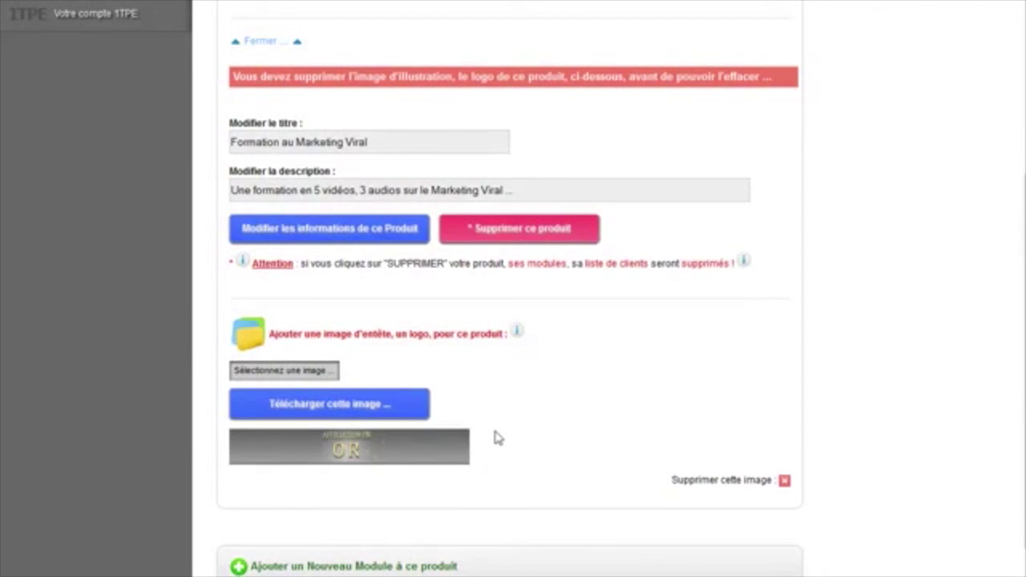
click(784, 480)
key(Return)
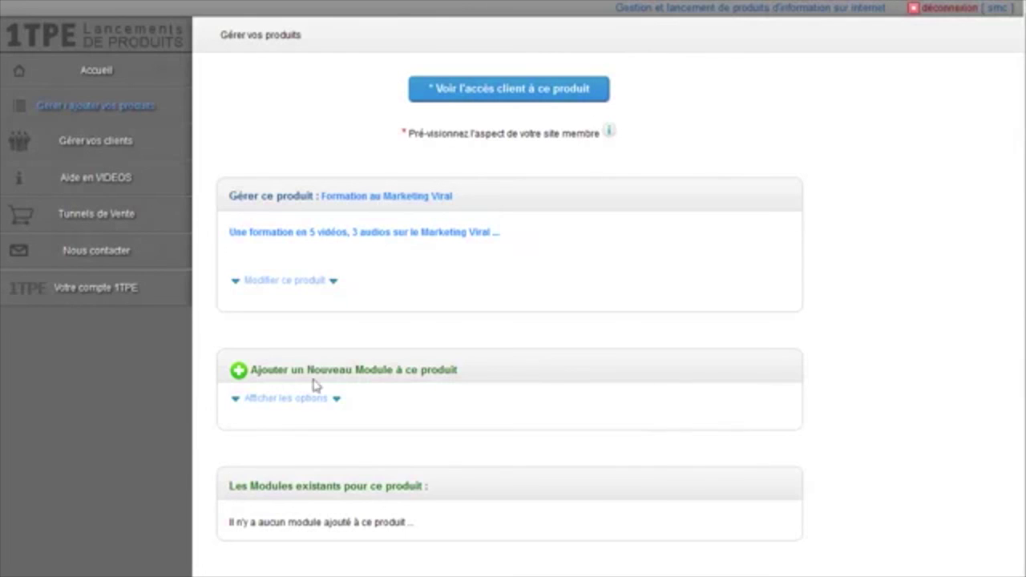
- Delete the product "Formation au Marketing Viral" from its modification options
click(302, 283)
scroll(393, 371, down, 3)
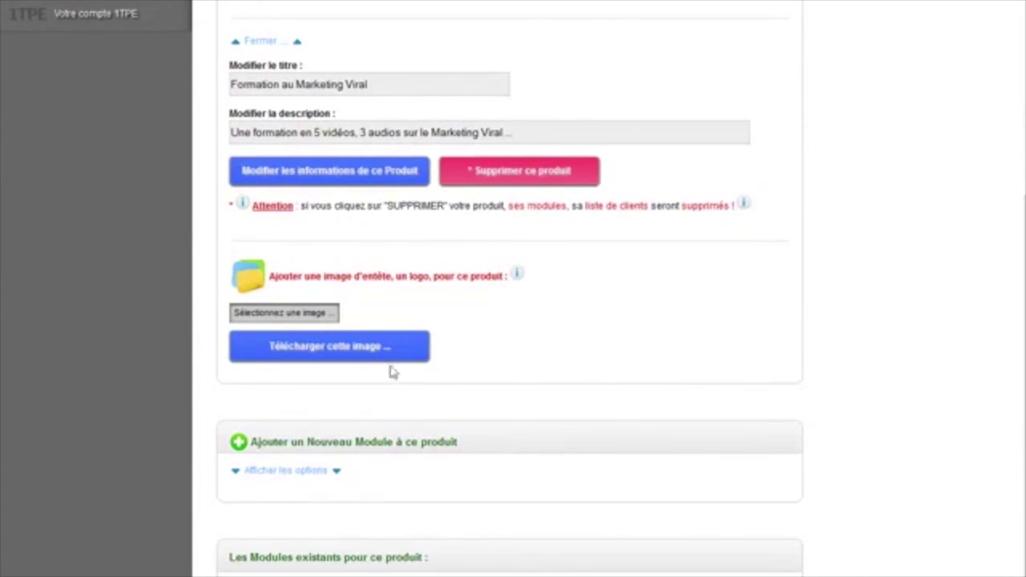
scroll(723, 433, up, 2)
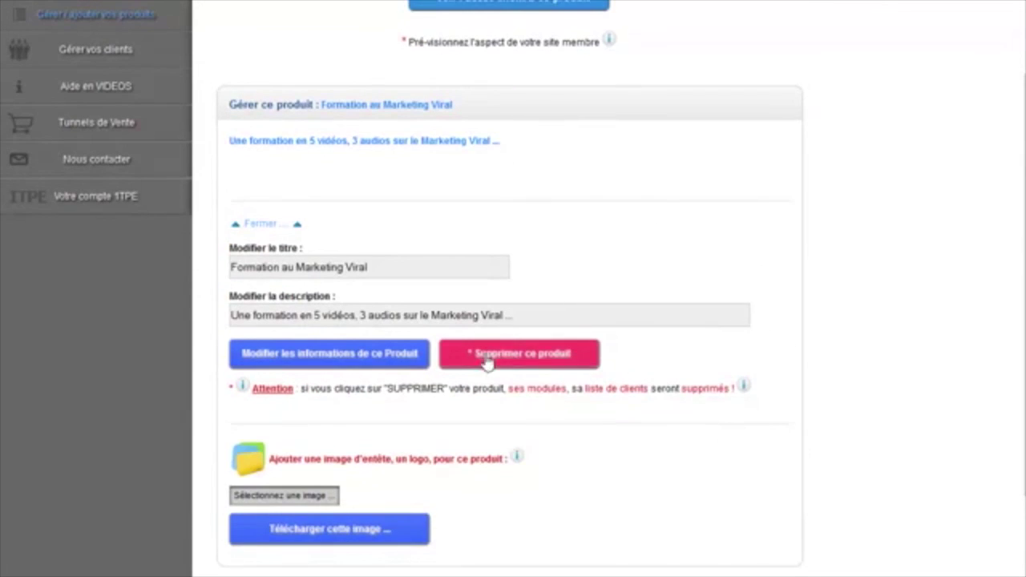
click(512, 357)
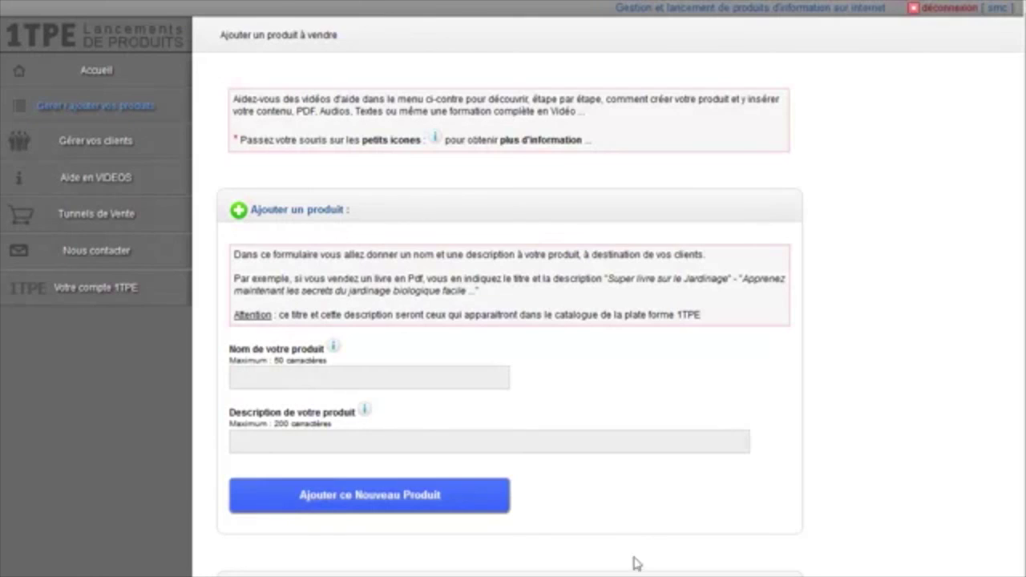